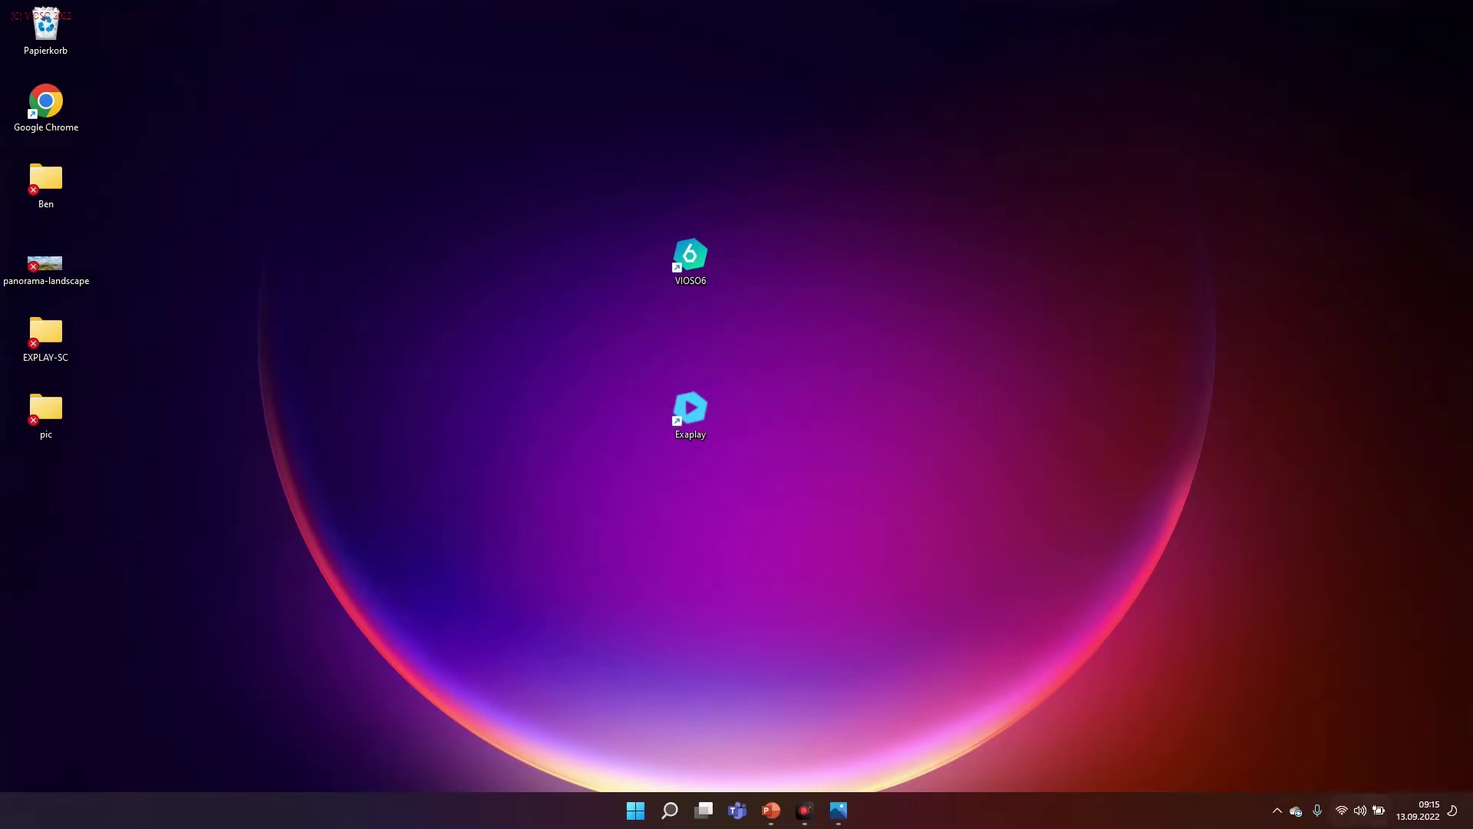
Step: Review the two Exaplay overview slides in the photo viewer and close it
left_click(697, 423)
left_click_drag(697, 424, 738, 428)
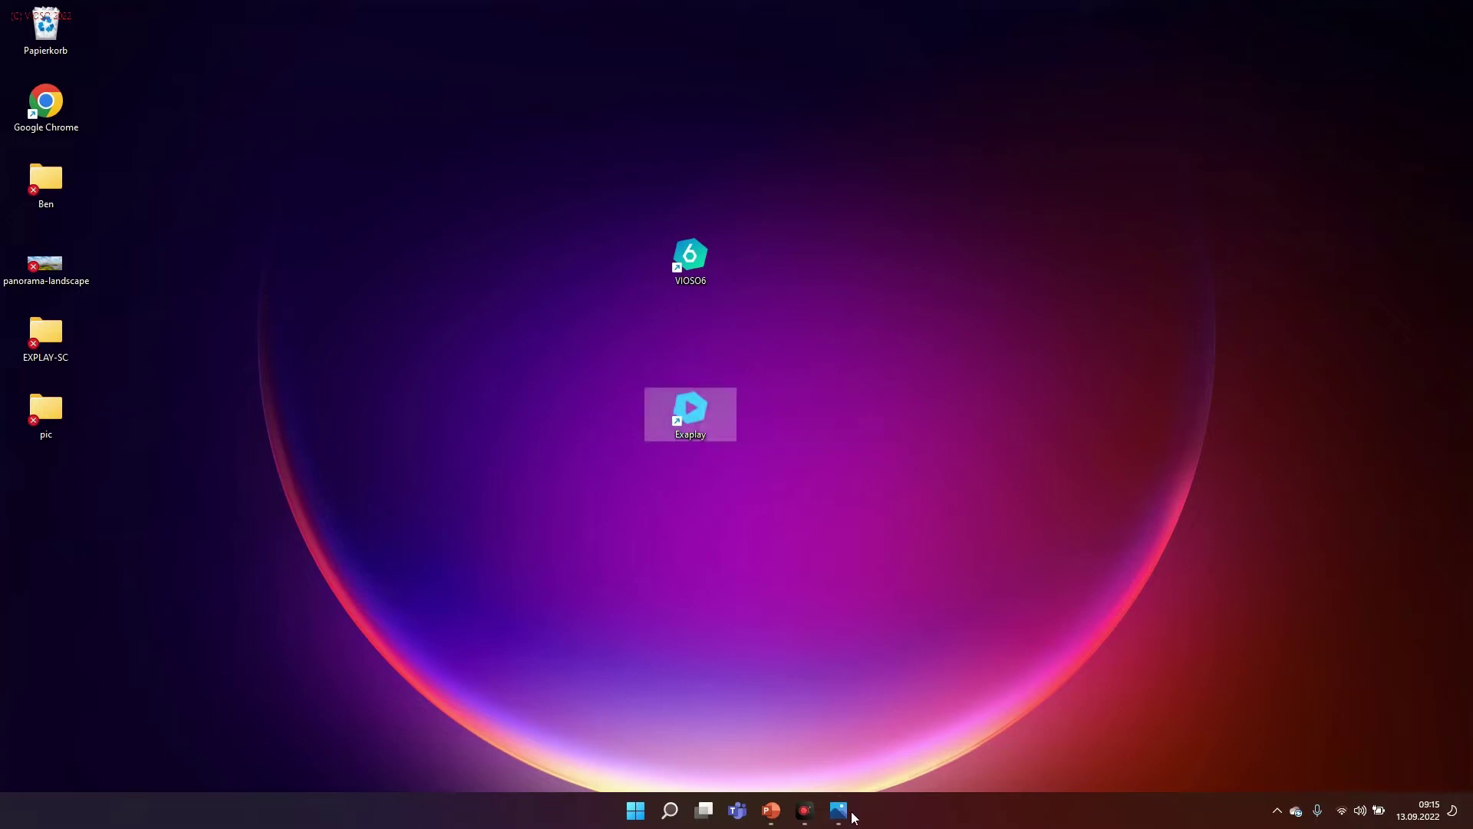
mouse_move(850, 813)
left_click(827, 745)
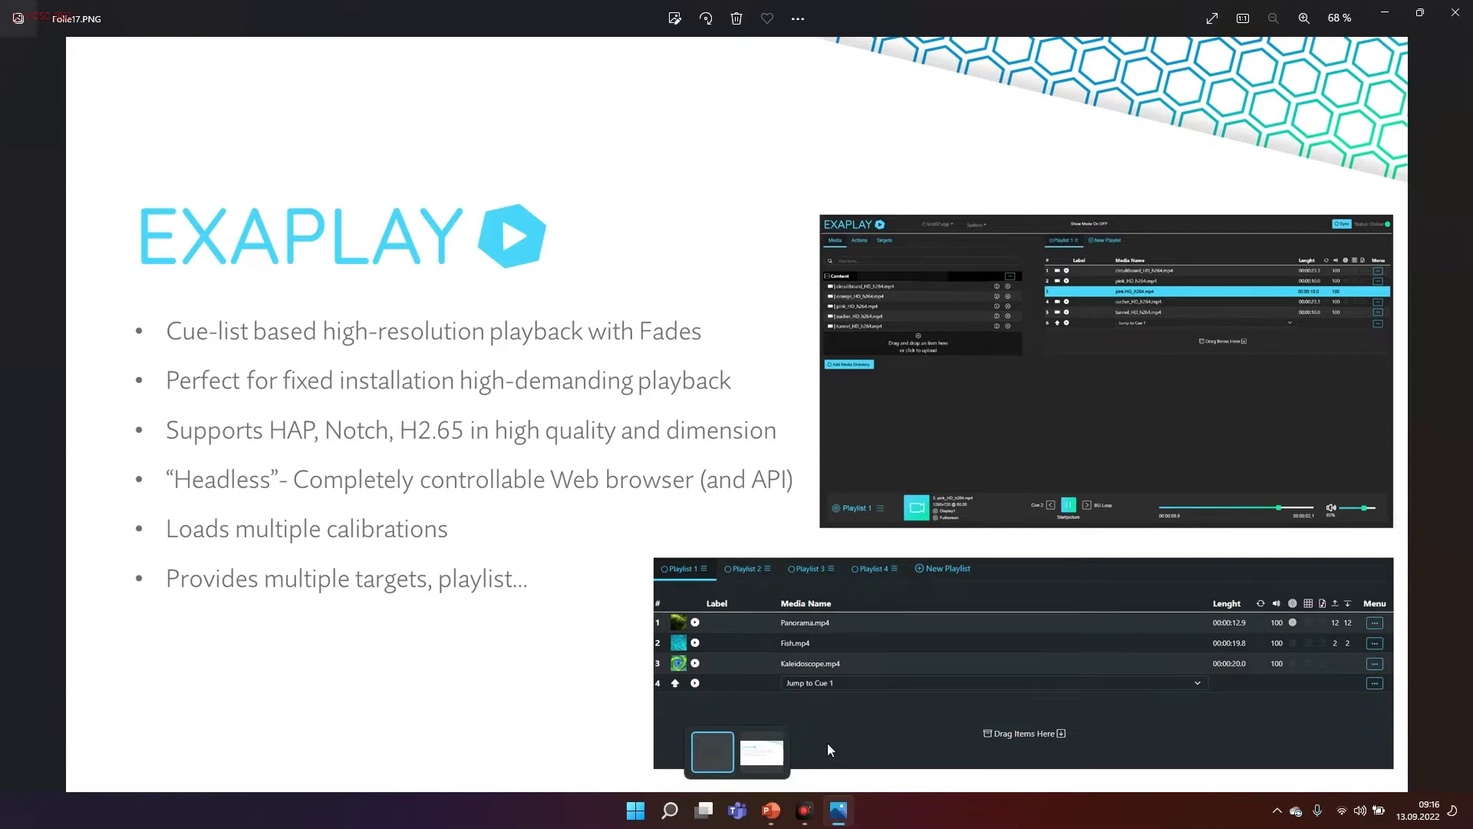
key("Right")
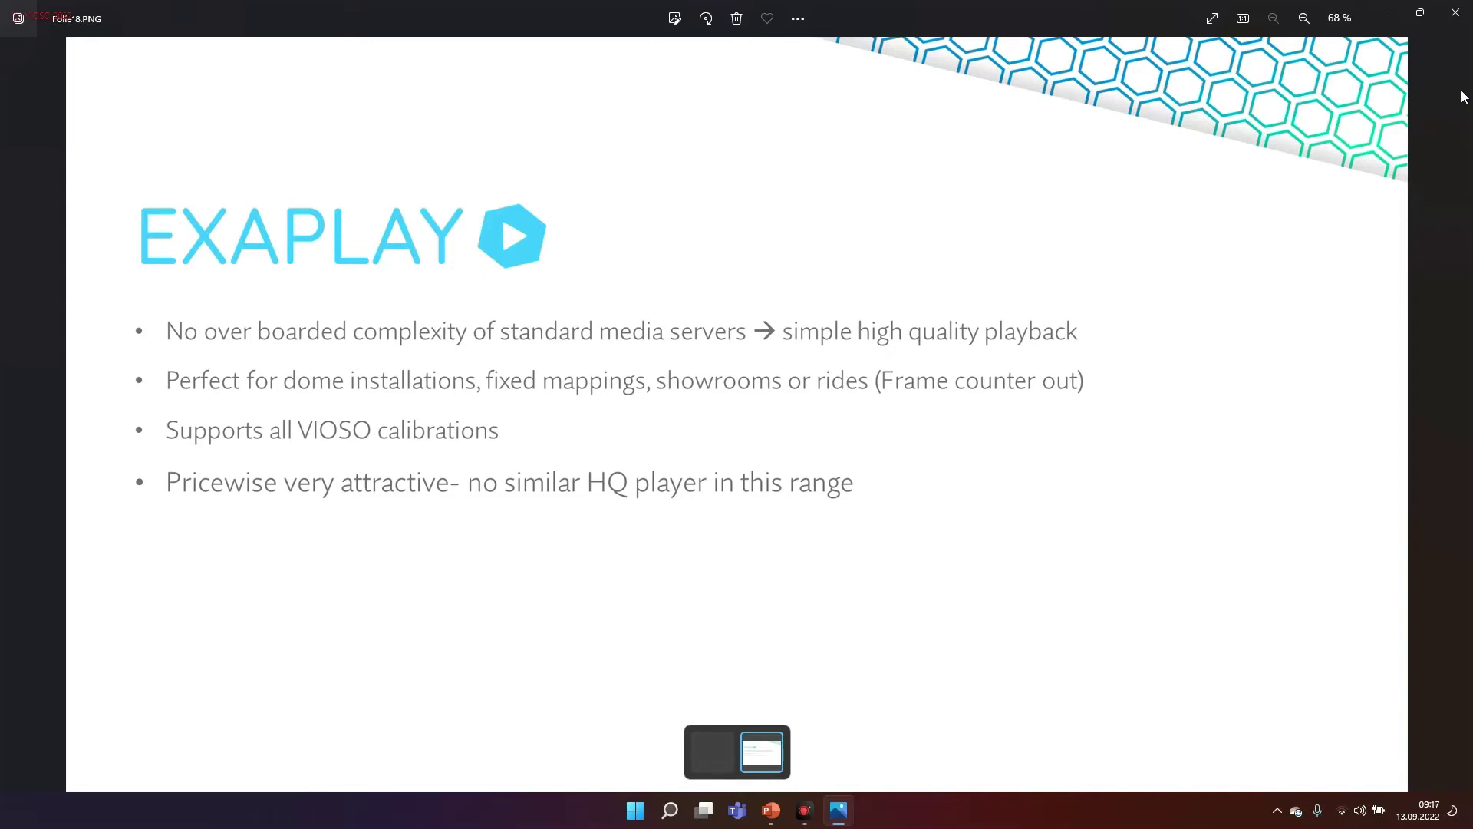
left_click(1455, 12)
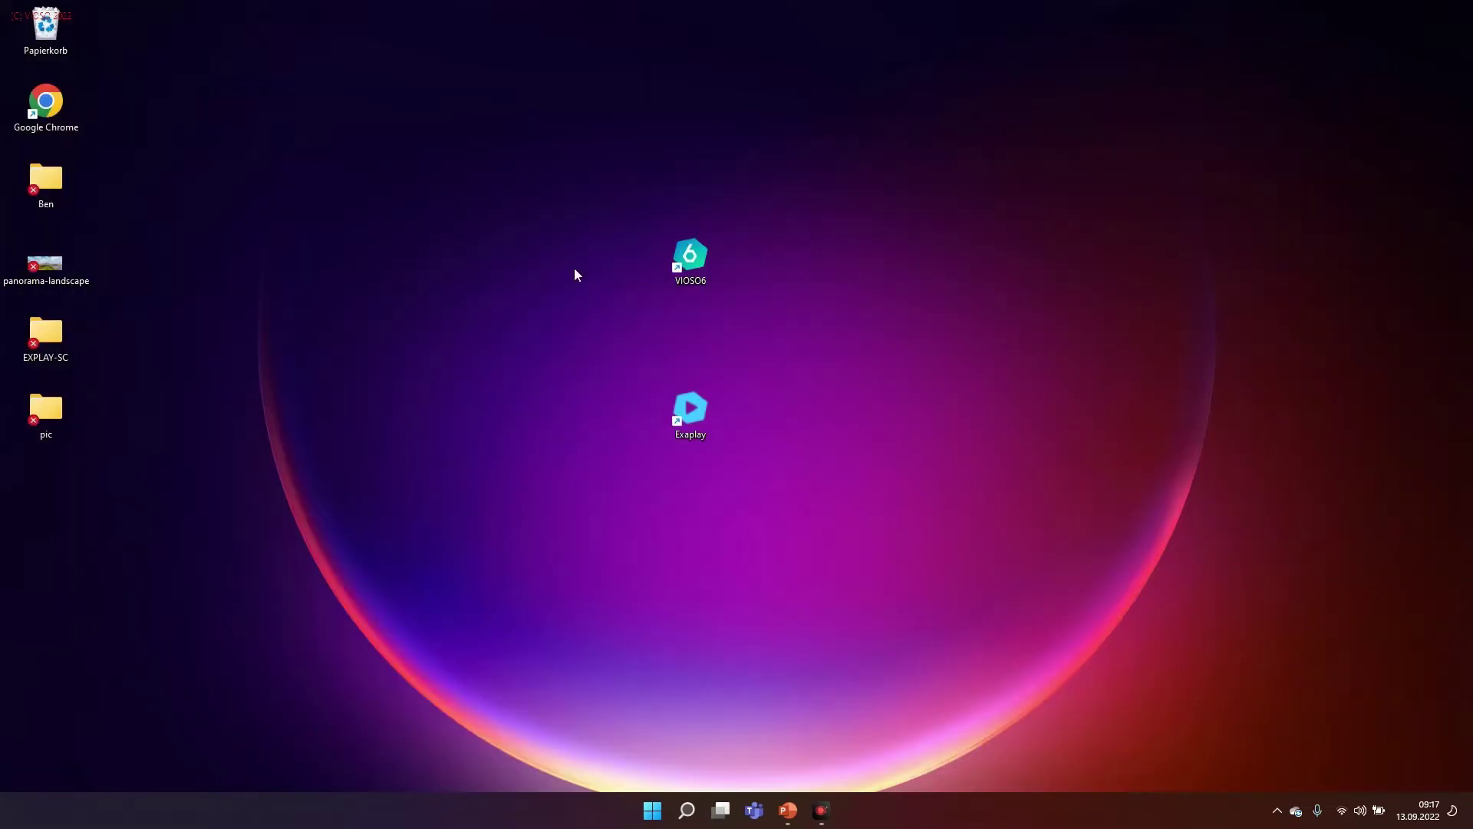
Step: Move the VIOSO6 and Exaplay desktop shortcuts closer to the other desktop icons and launch Exaplay
left_click_drag(664, 249, 205, 250)
left_click_drag(655, 406, 193, 341)
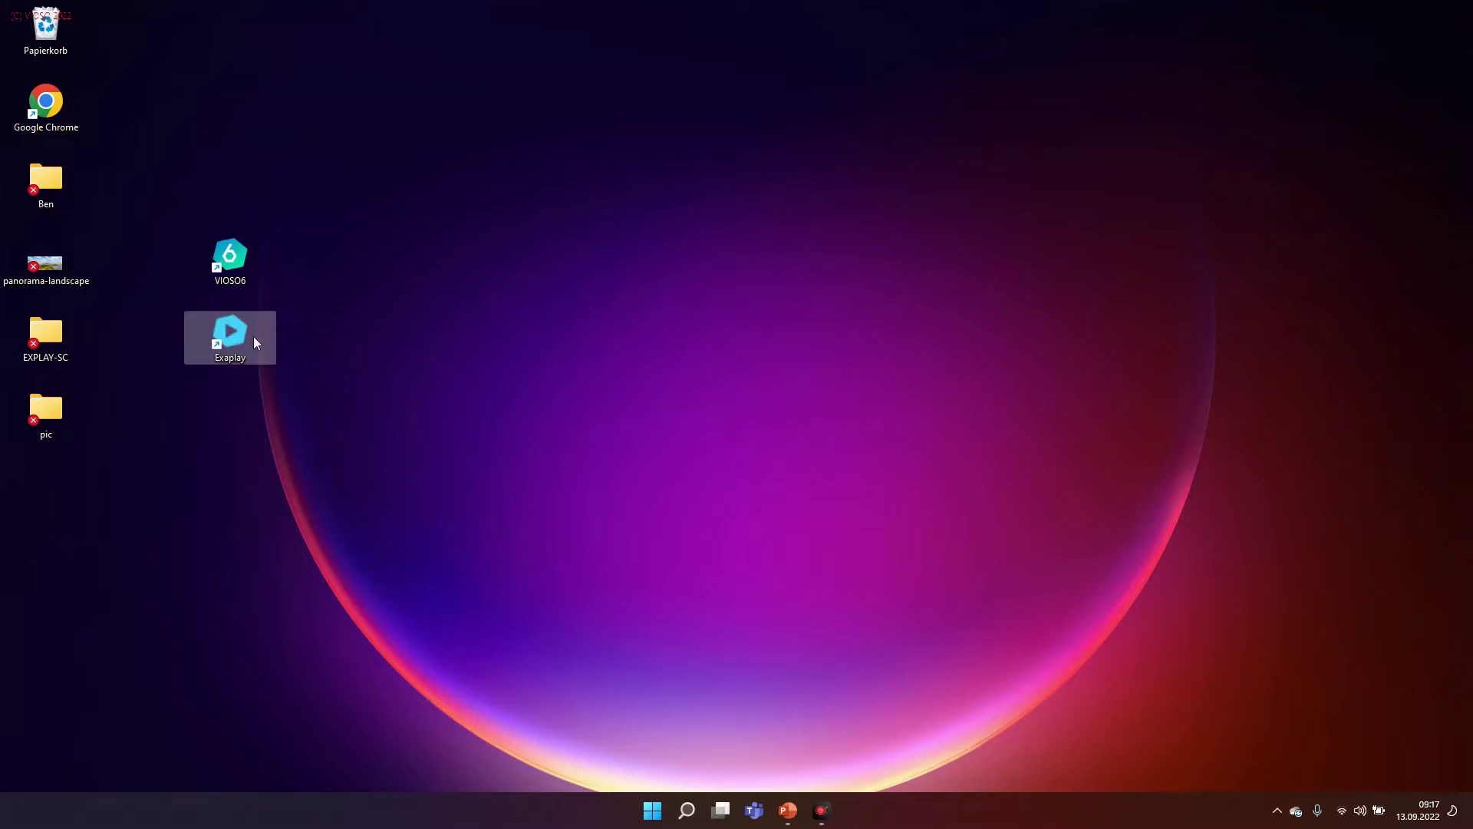
left_click(245, 267)
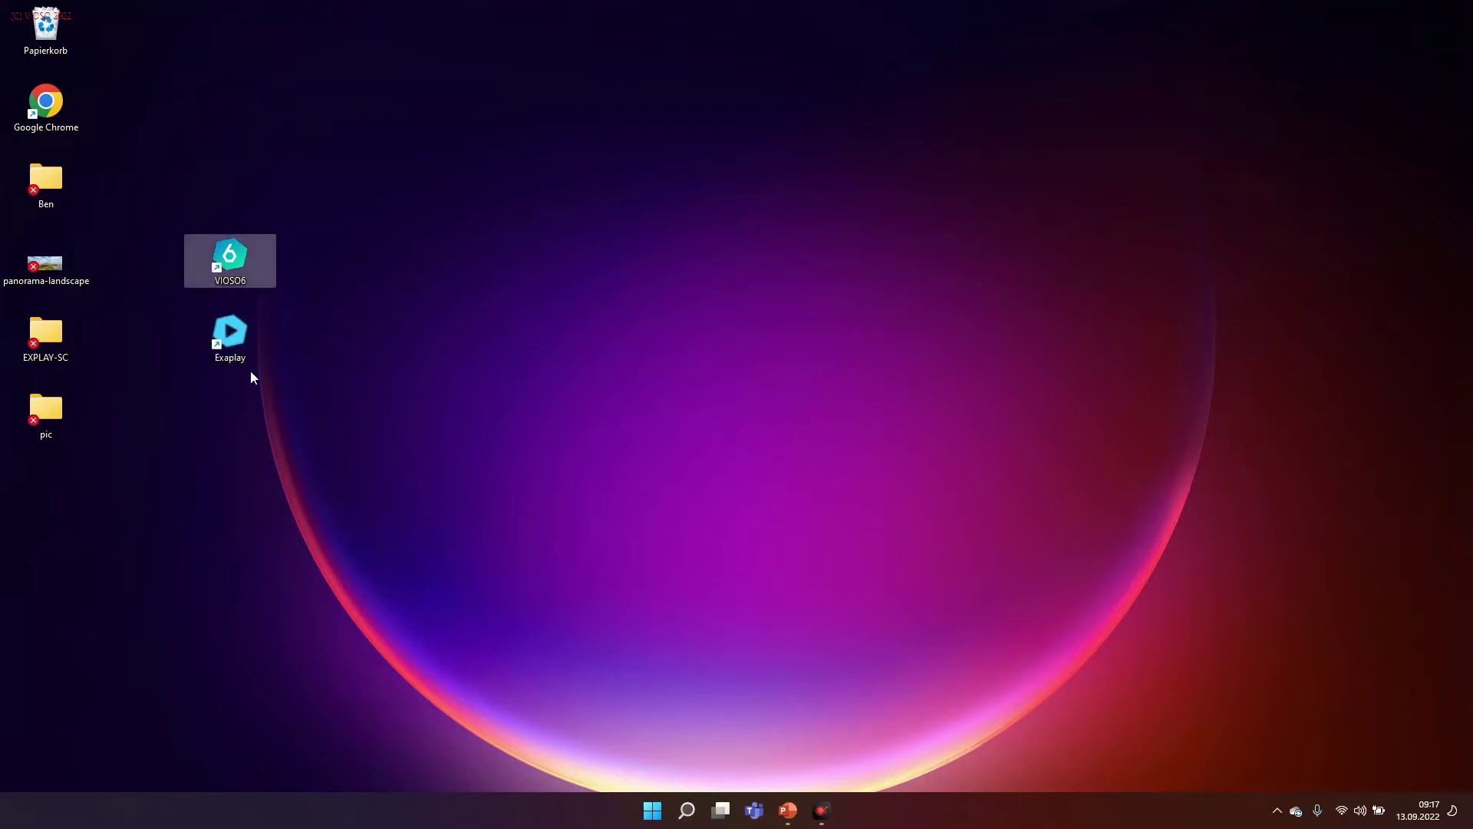
double_click(230, 347)
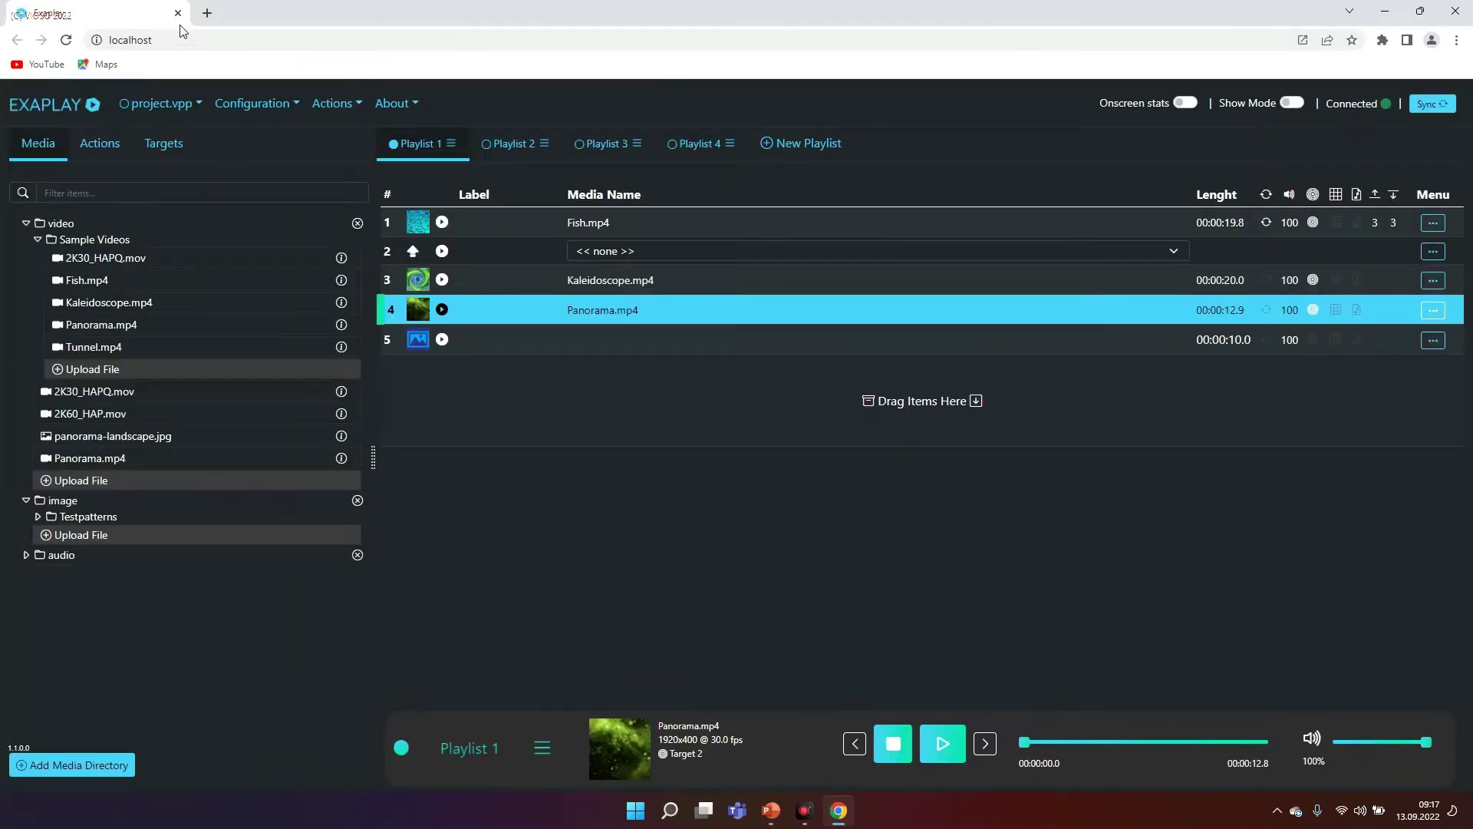
Step: Open the Exaplay service page from its background process, examine its controls, and close the page
left_click(140, 38)
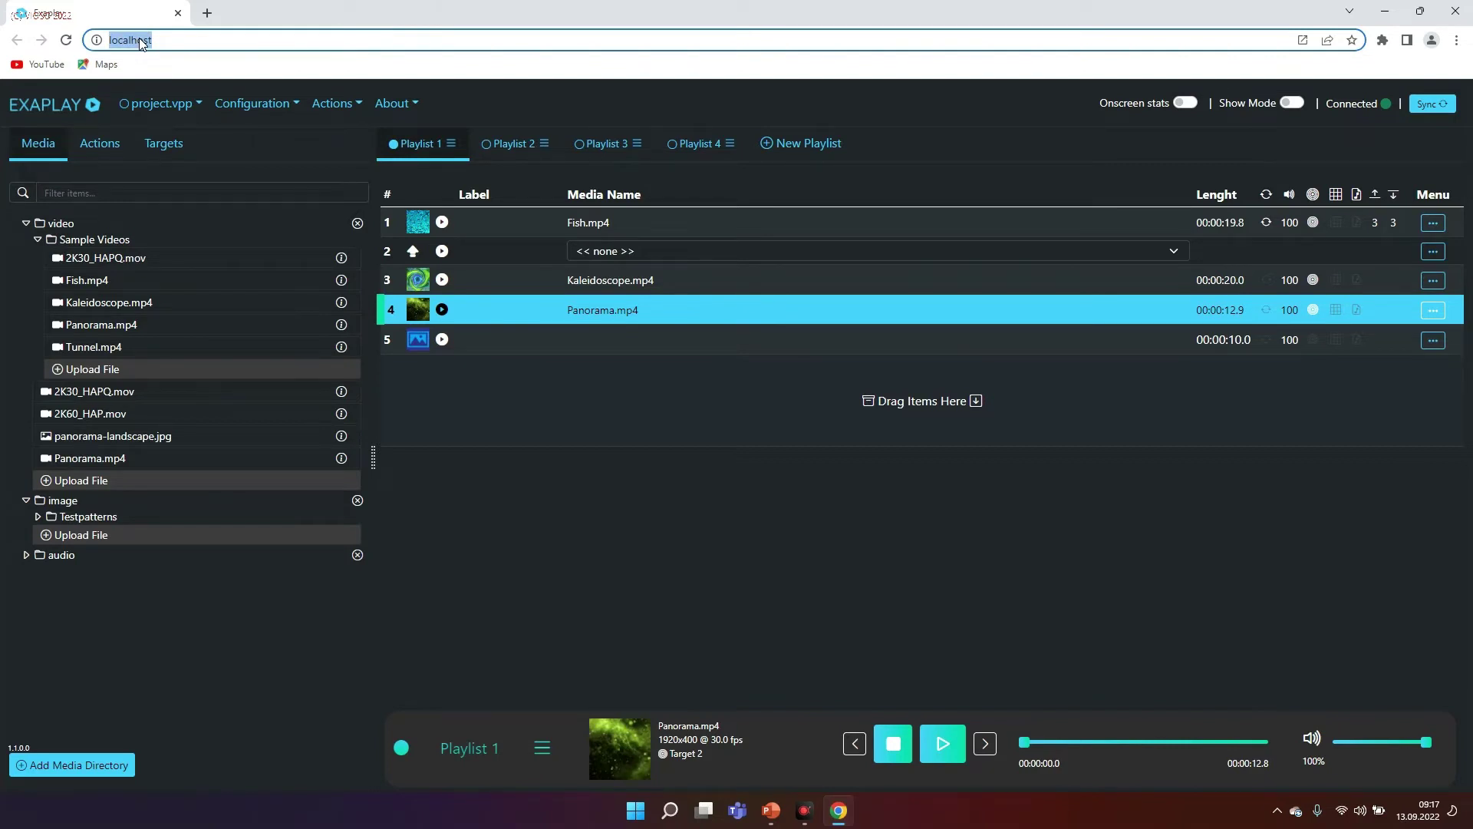
left_click(1276, 812)
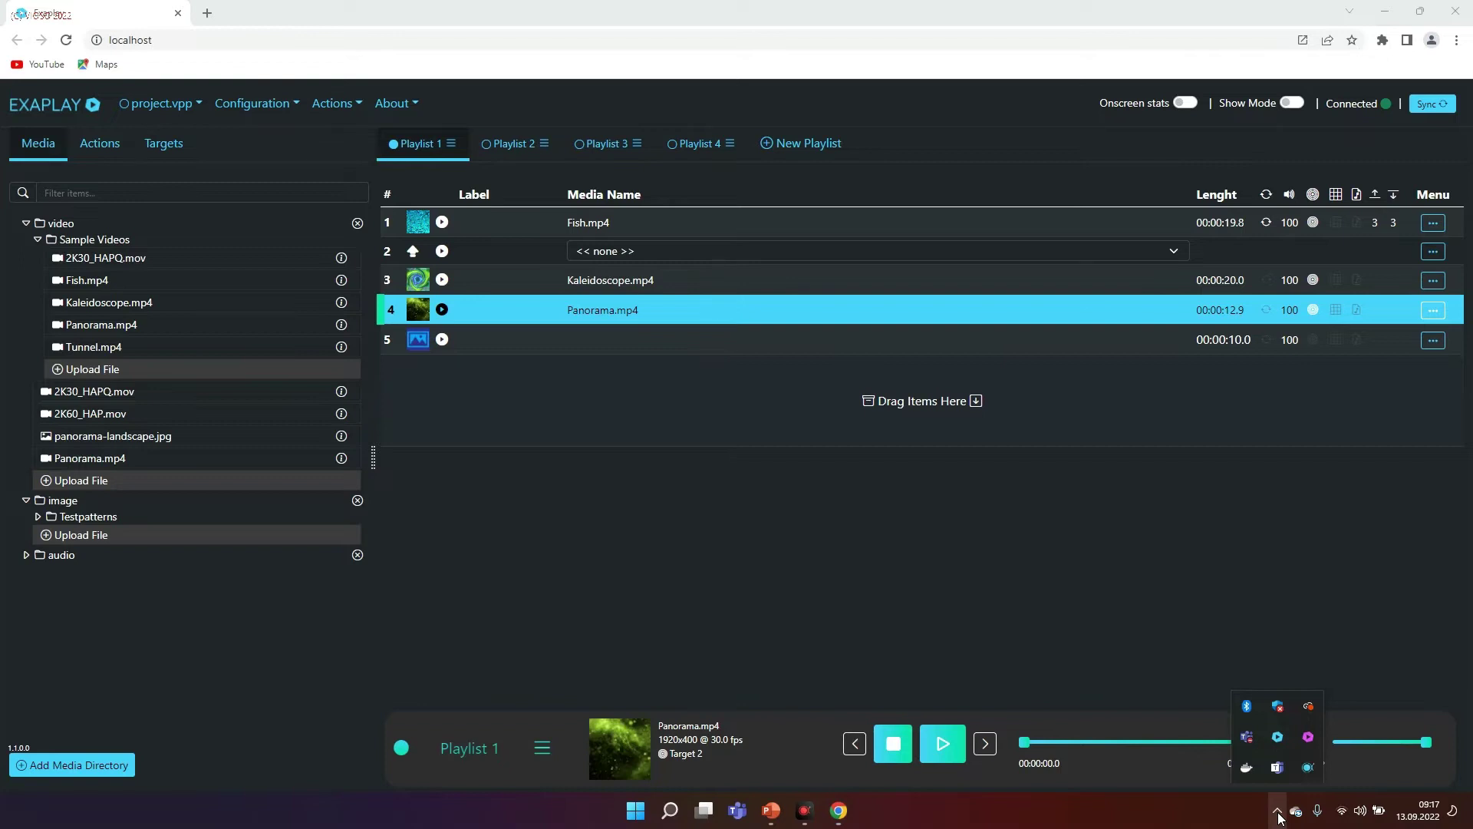
mouse_move(1277, 743)
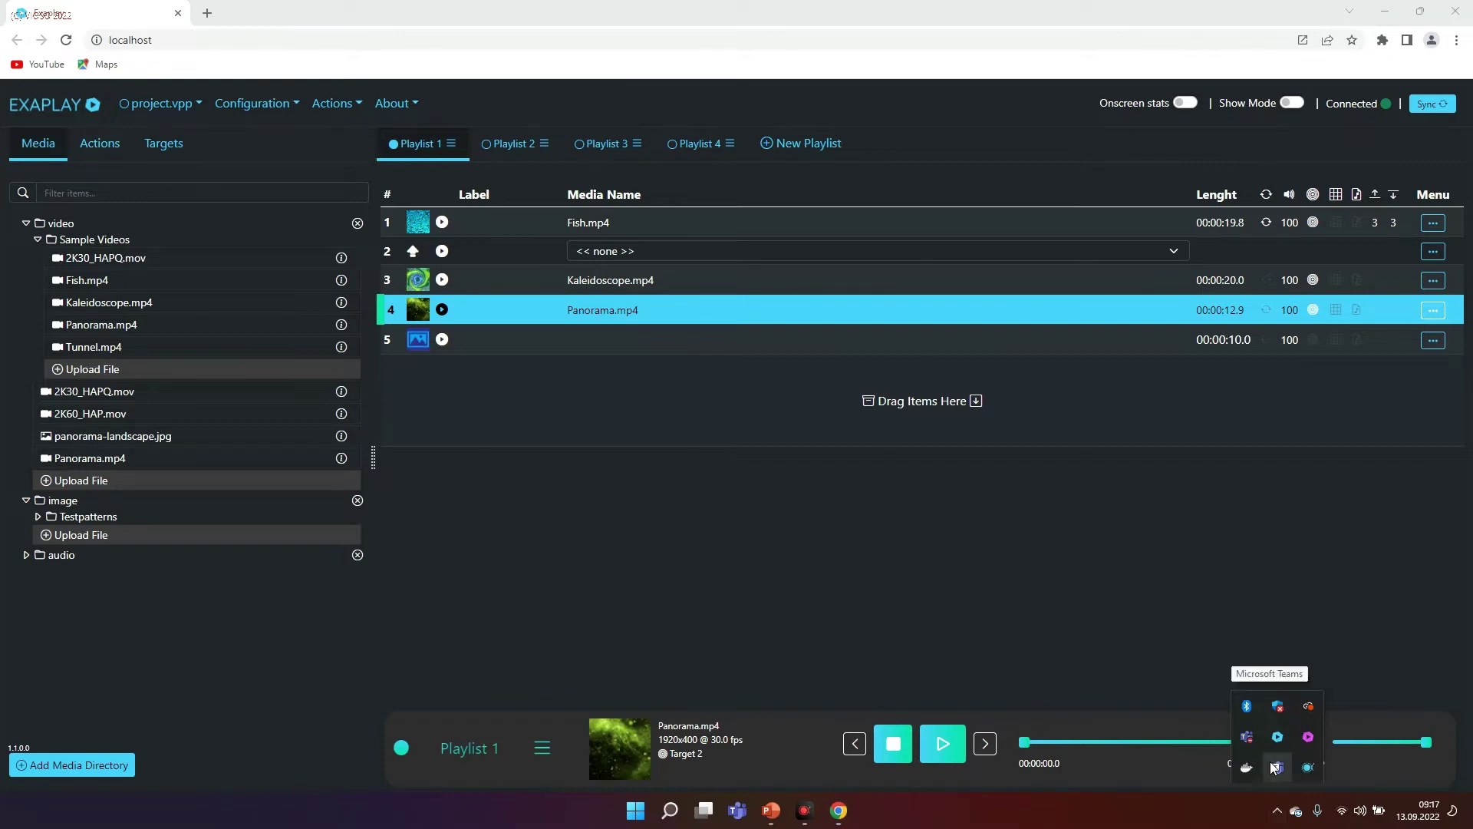
right_click(1308, 742)
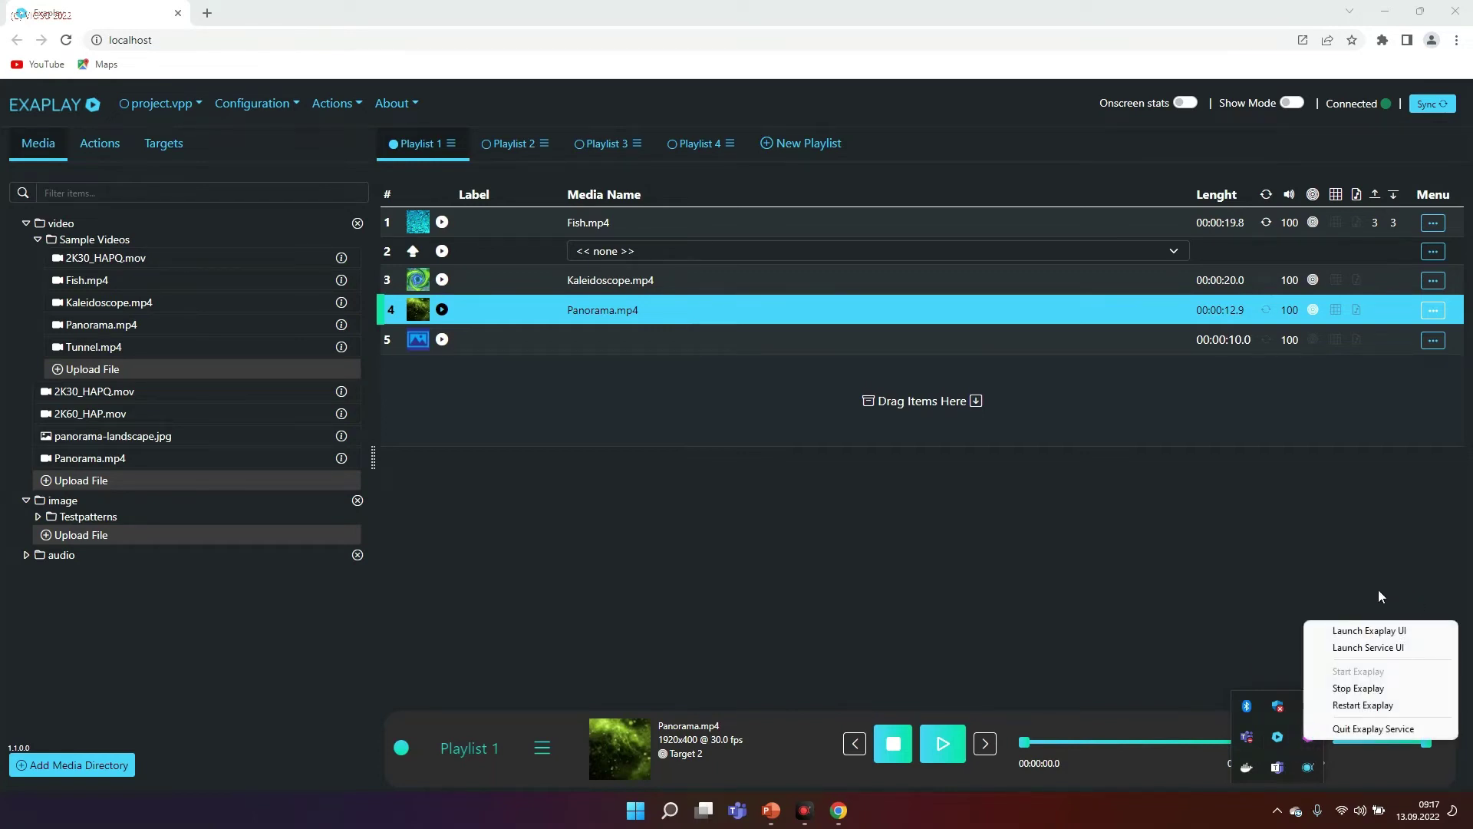
left_click(1396, 648)
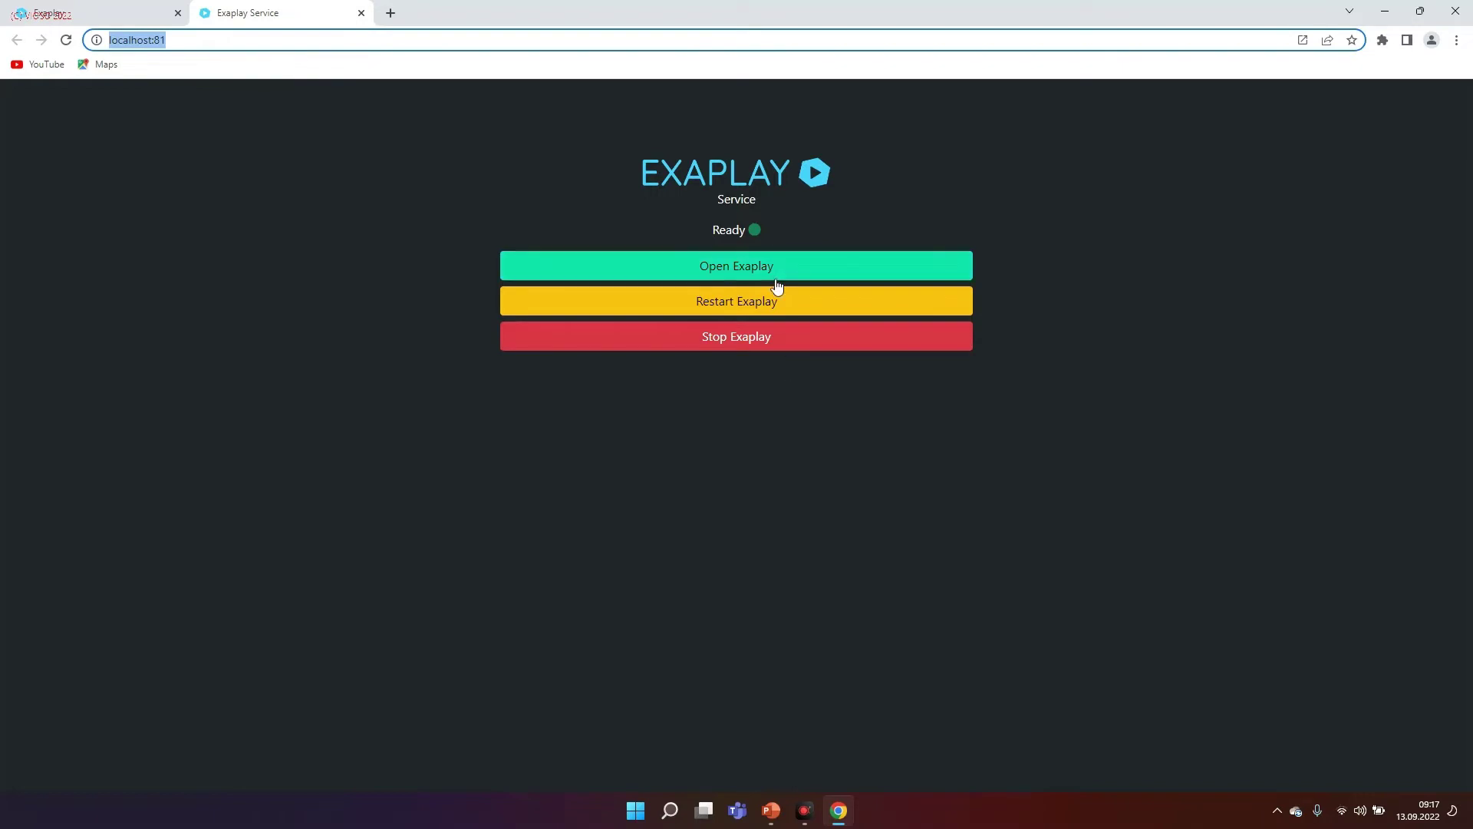
left_click(361, 13)
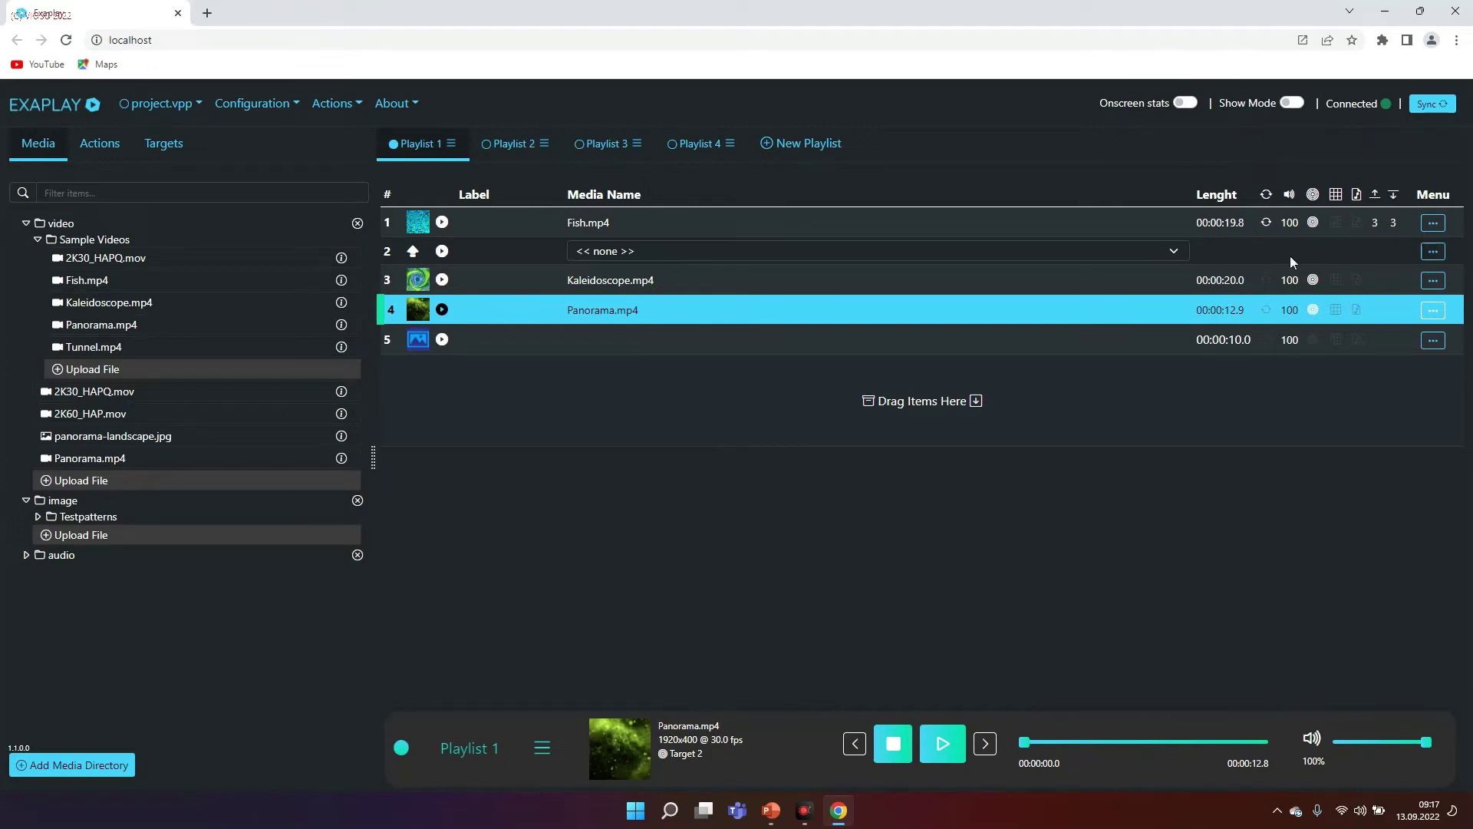
Step: Remove the blank fifth item and the jump entry in row 2 from Playlist 1
left_click(1429, 344)
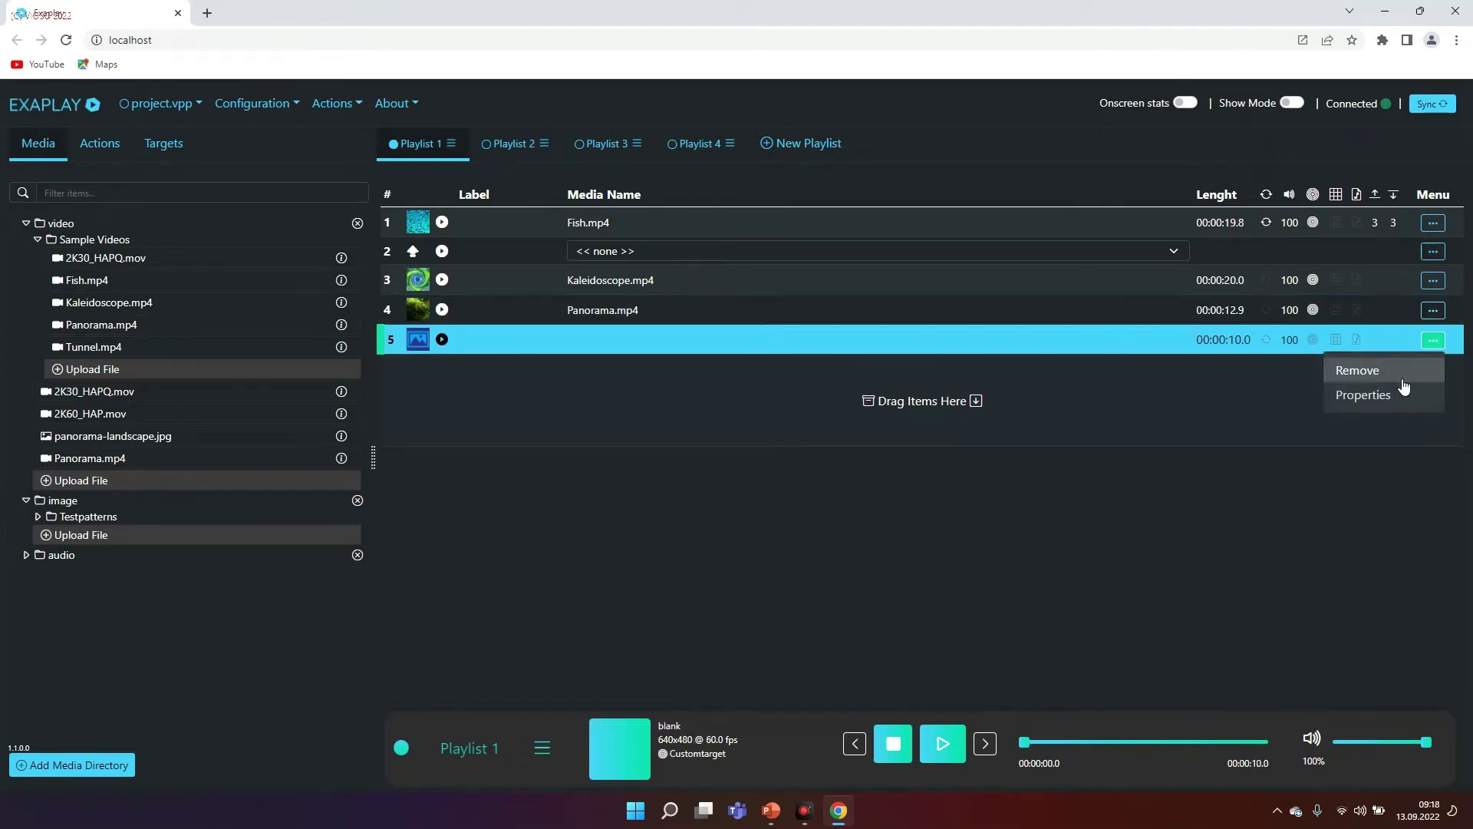
left_click(1351, 369)
left_click(1431, 253)
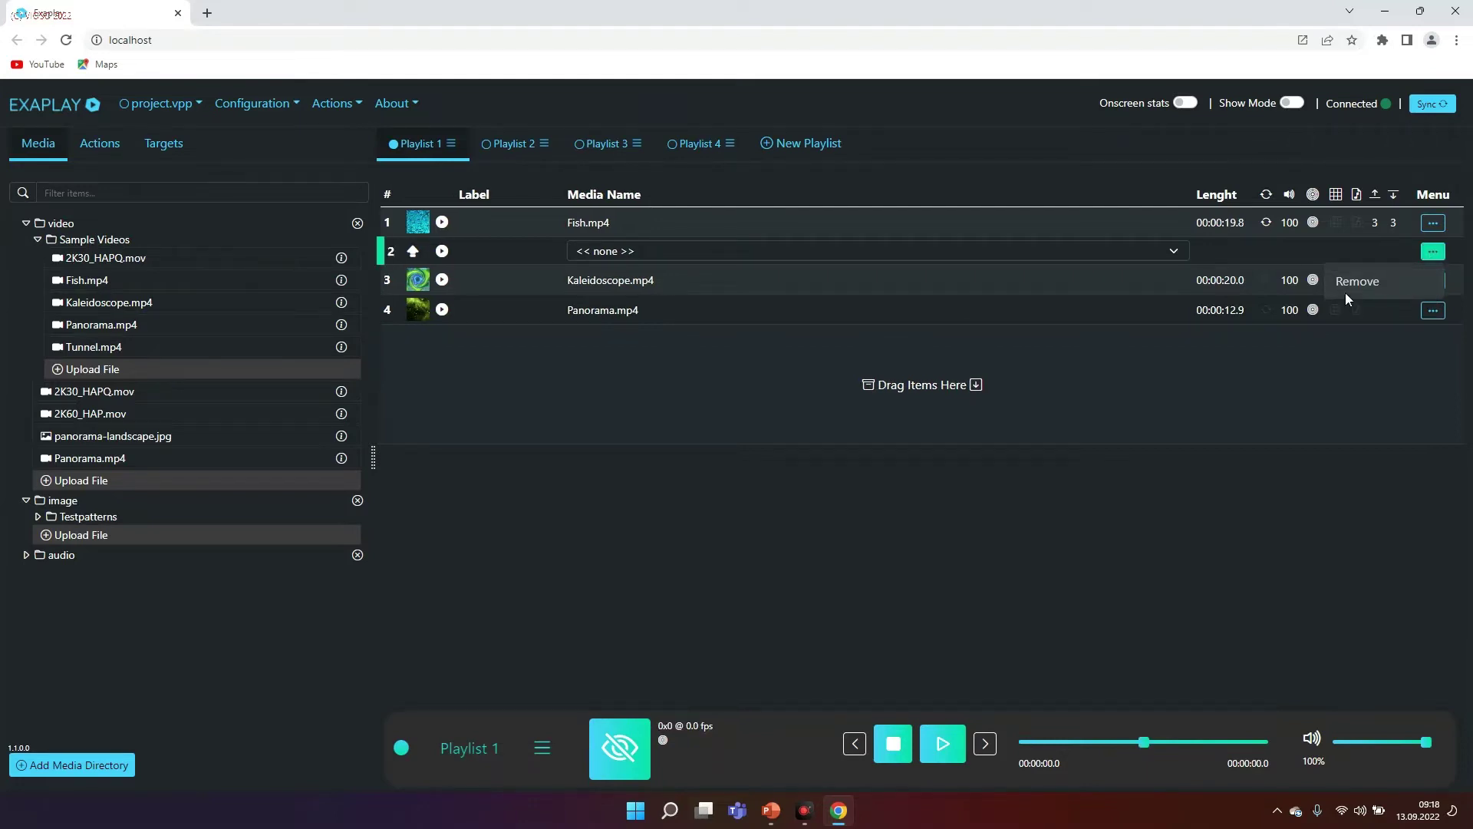
left_click(1348, 282)
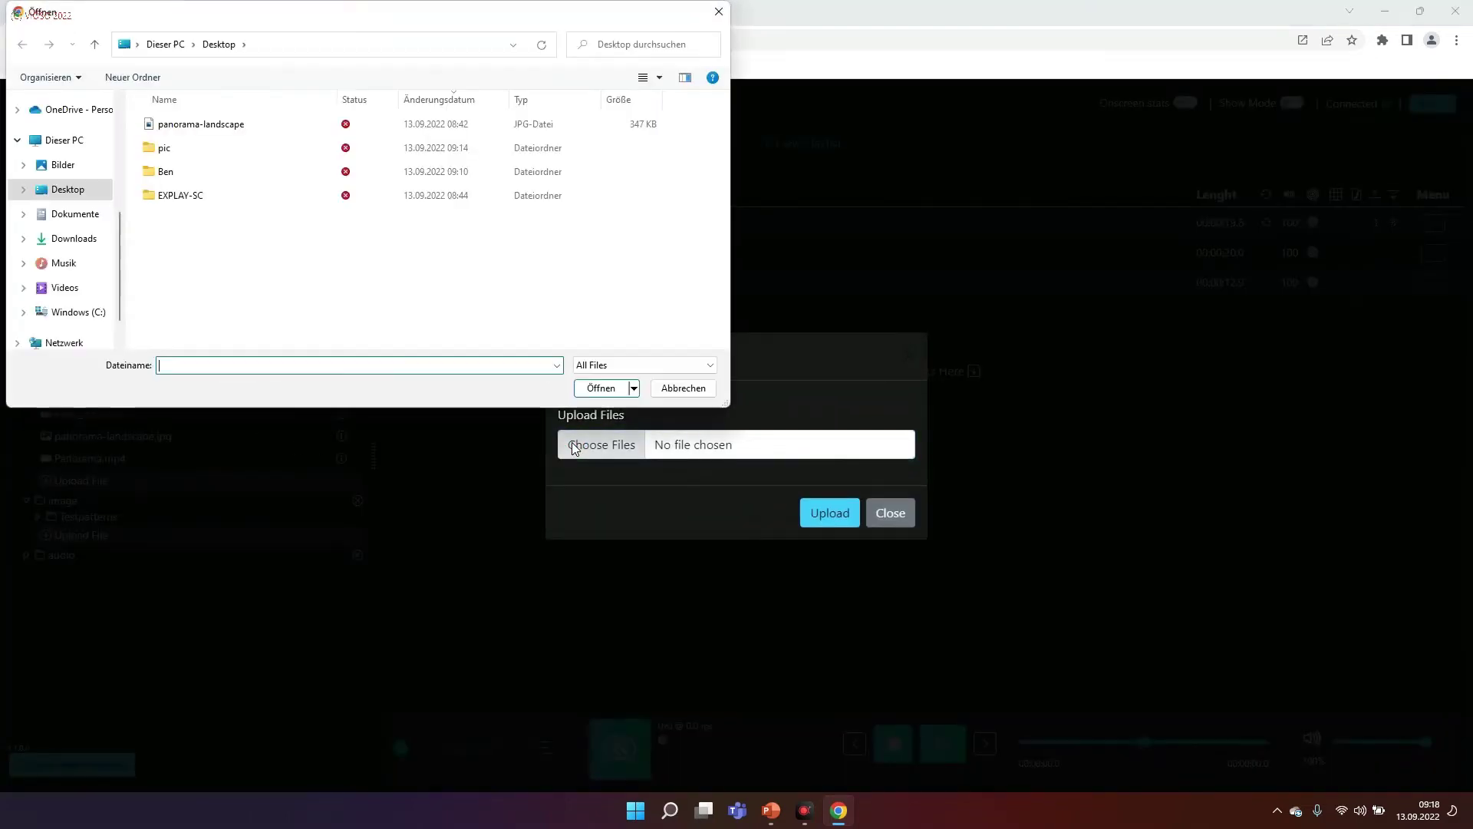
Step: Upload panorama-landscape.jpg from the desktop to the Sample Videos folder
double_click(204, 124)
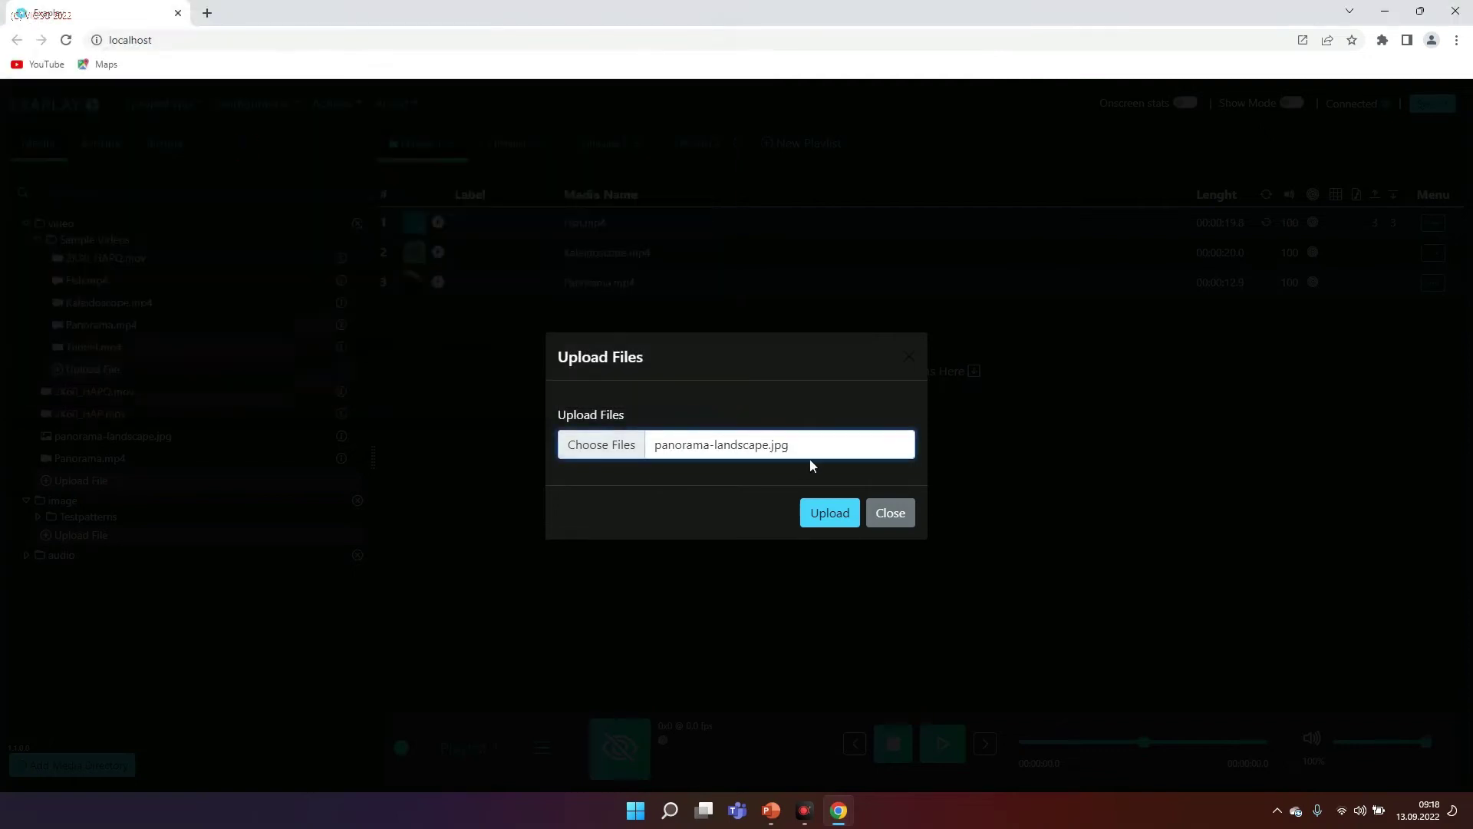
left_click(831, 517)
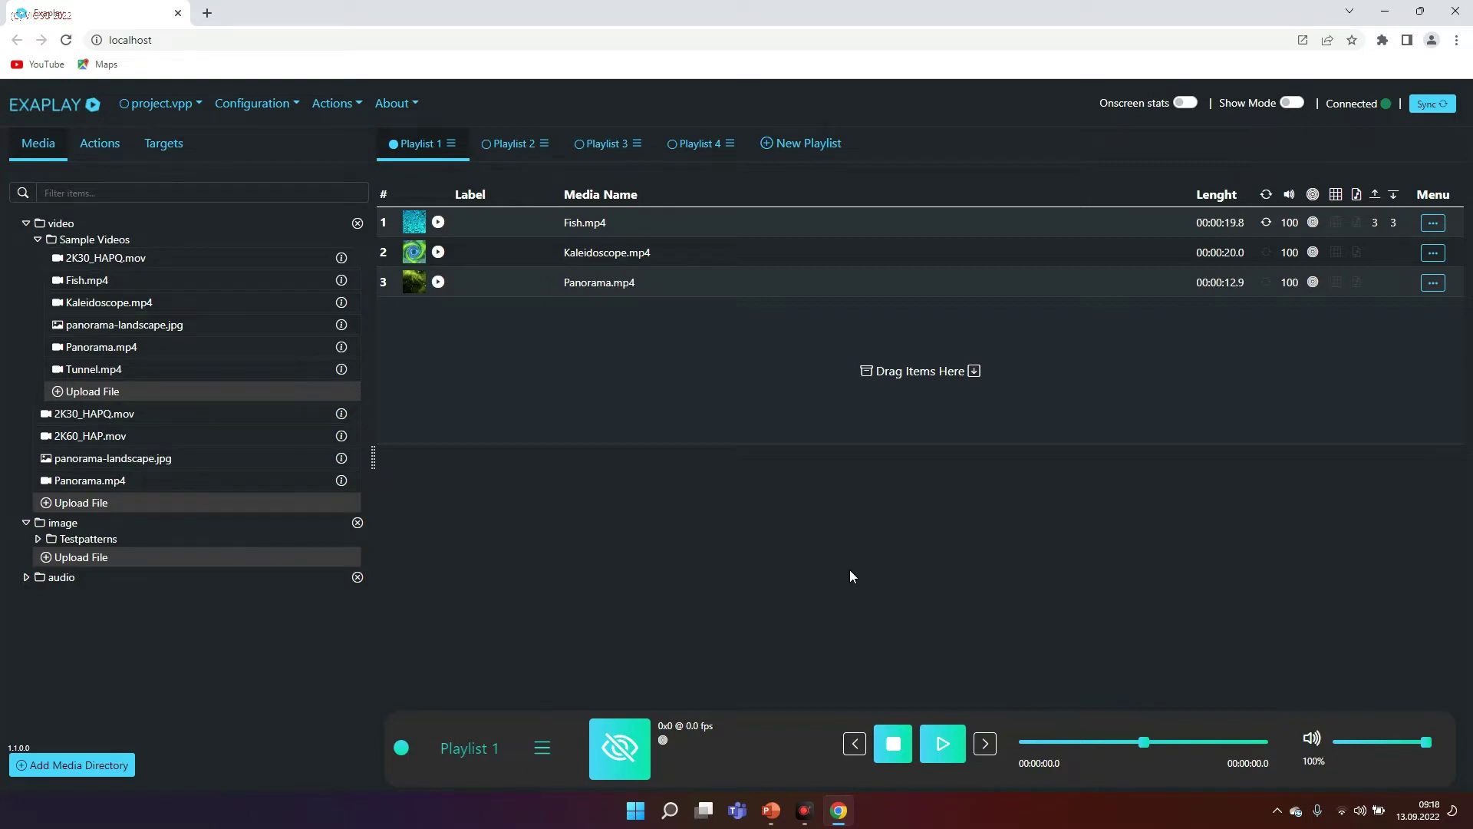
Step: Collapse the video folder and browse the C: drive for a media directory
left_click(26, 224)
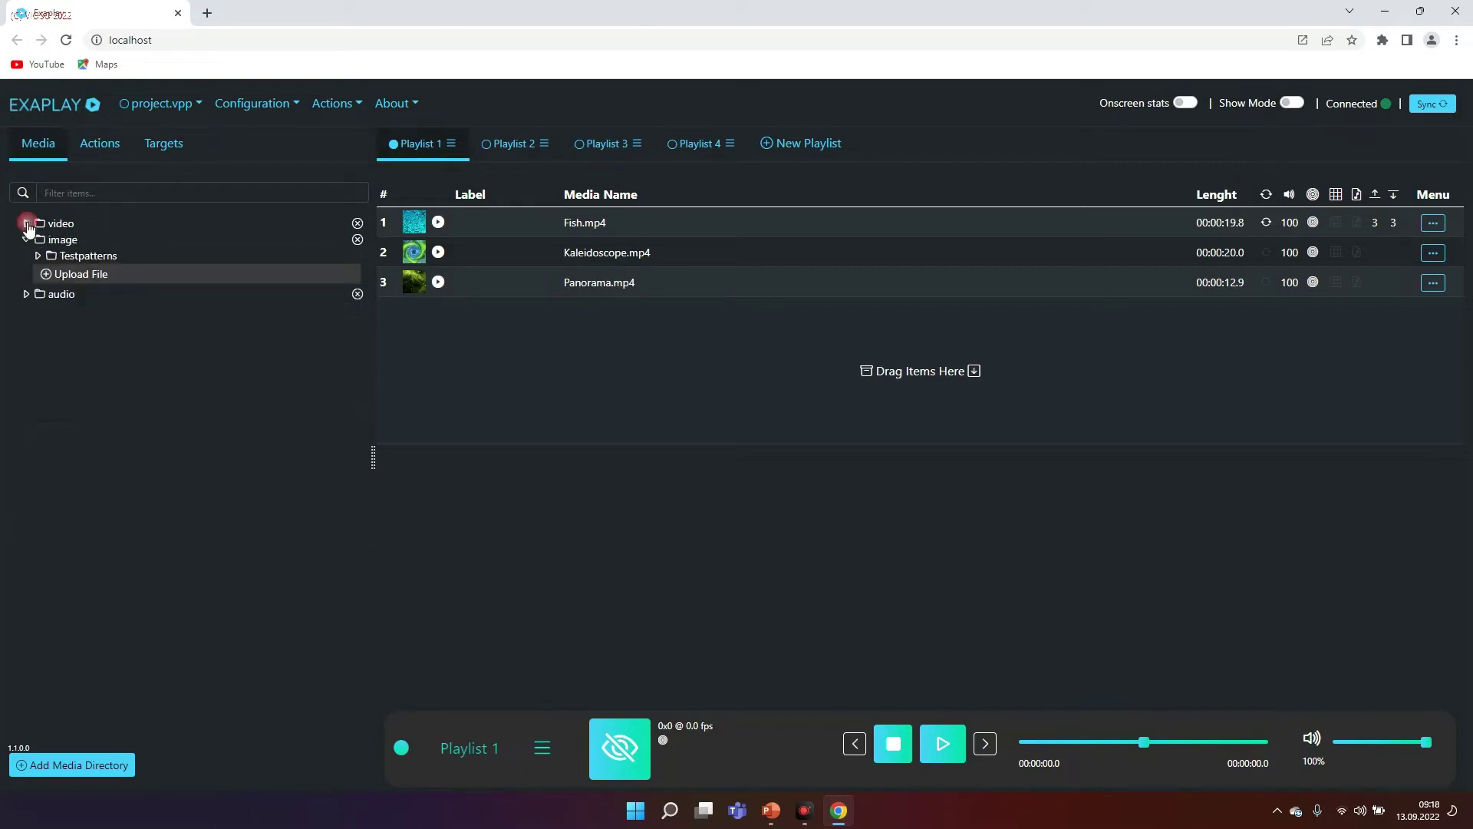
left_click(98, 767)
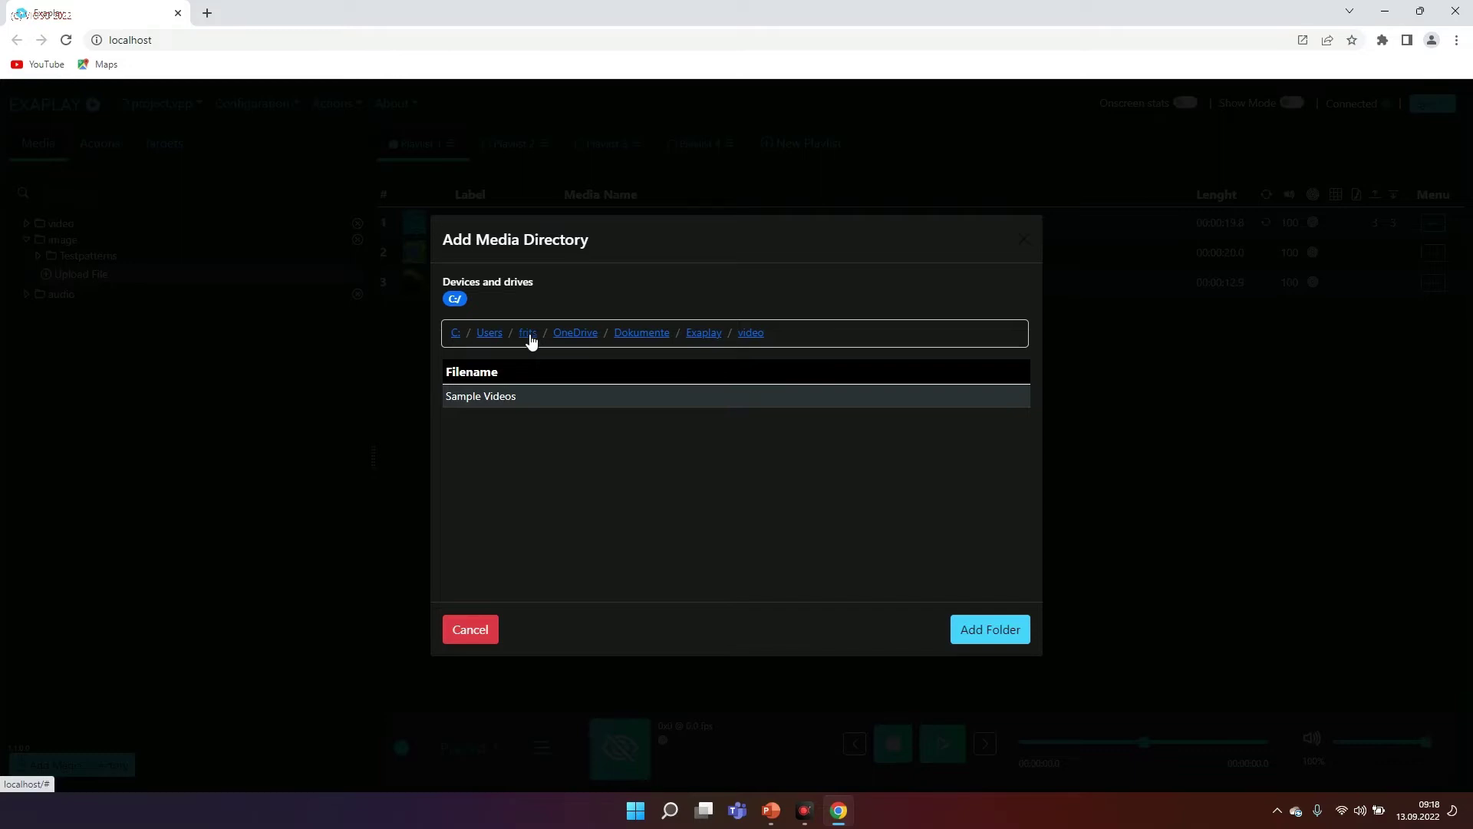
left_click(457, 336)
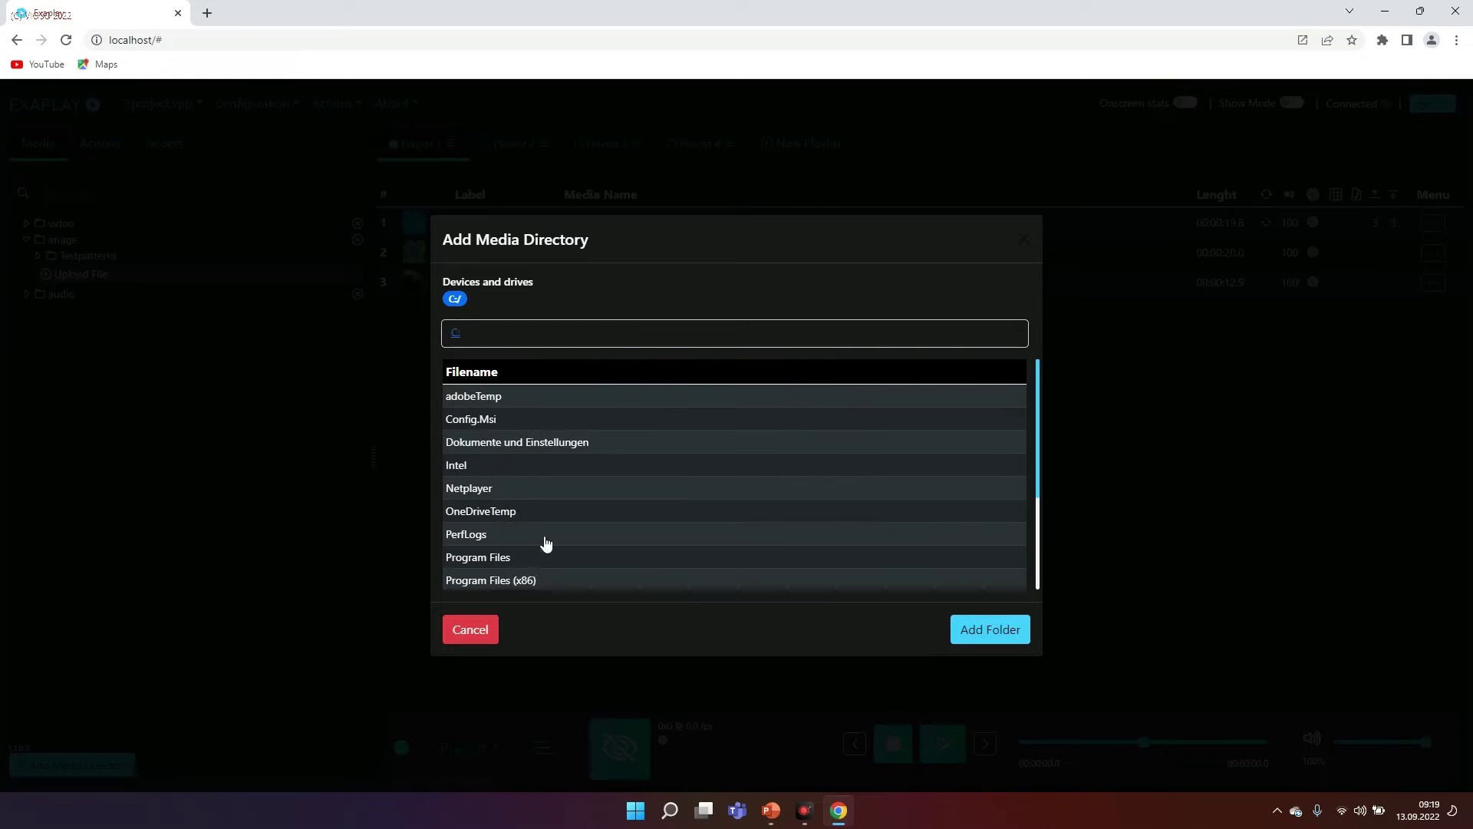
scroll(547, 543, "down", 3)
left_click(476, 542)
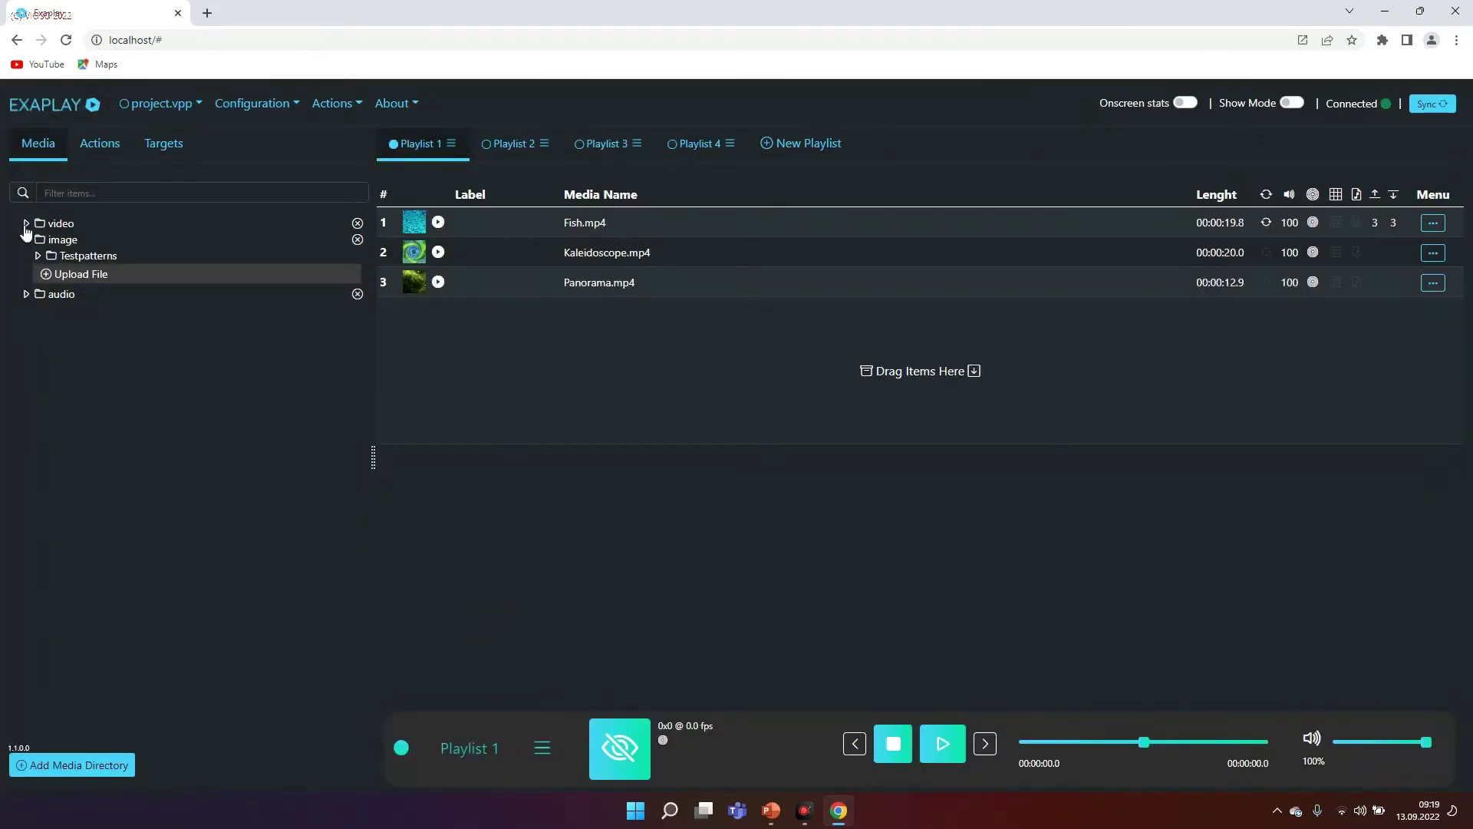
Step: Expand the video folder and add Kaleidoscope.mp4 from Sample Videos to the end of Playlist 1
left_click(26, 223)
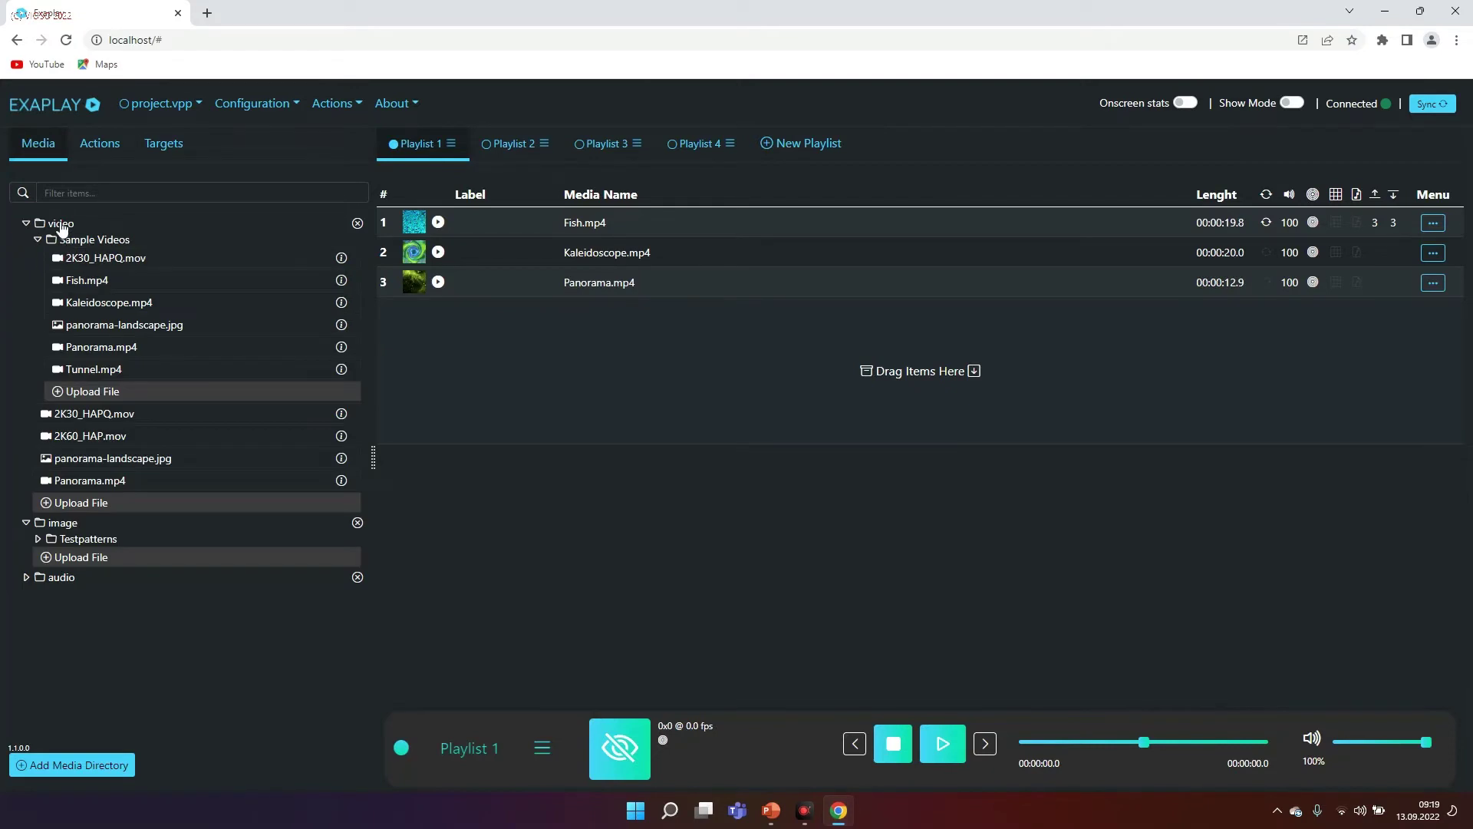
left_click(61, 224)
left_click(63, 224)
left_click_drag(102, 304, 637, 306)
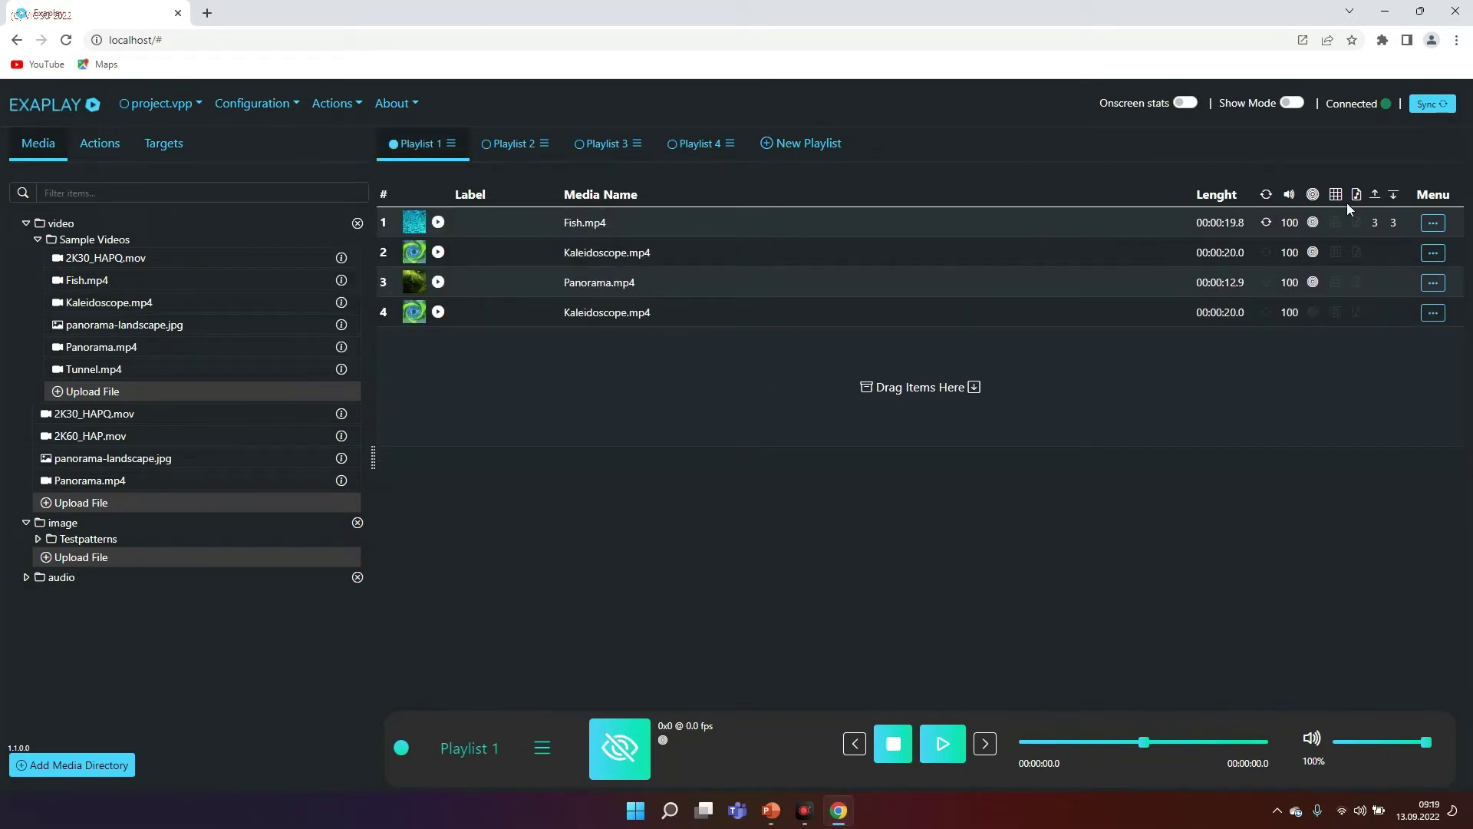
Step: Toggle looping for the Fish.mp4 cue twice and set the cue's volume to 90
left_click(1434, 224)
left_click(1402, 248)
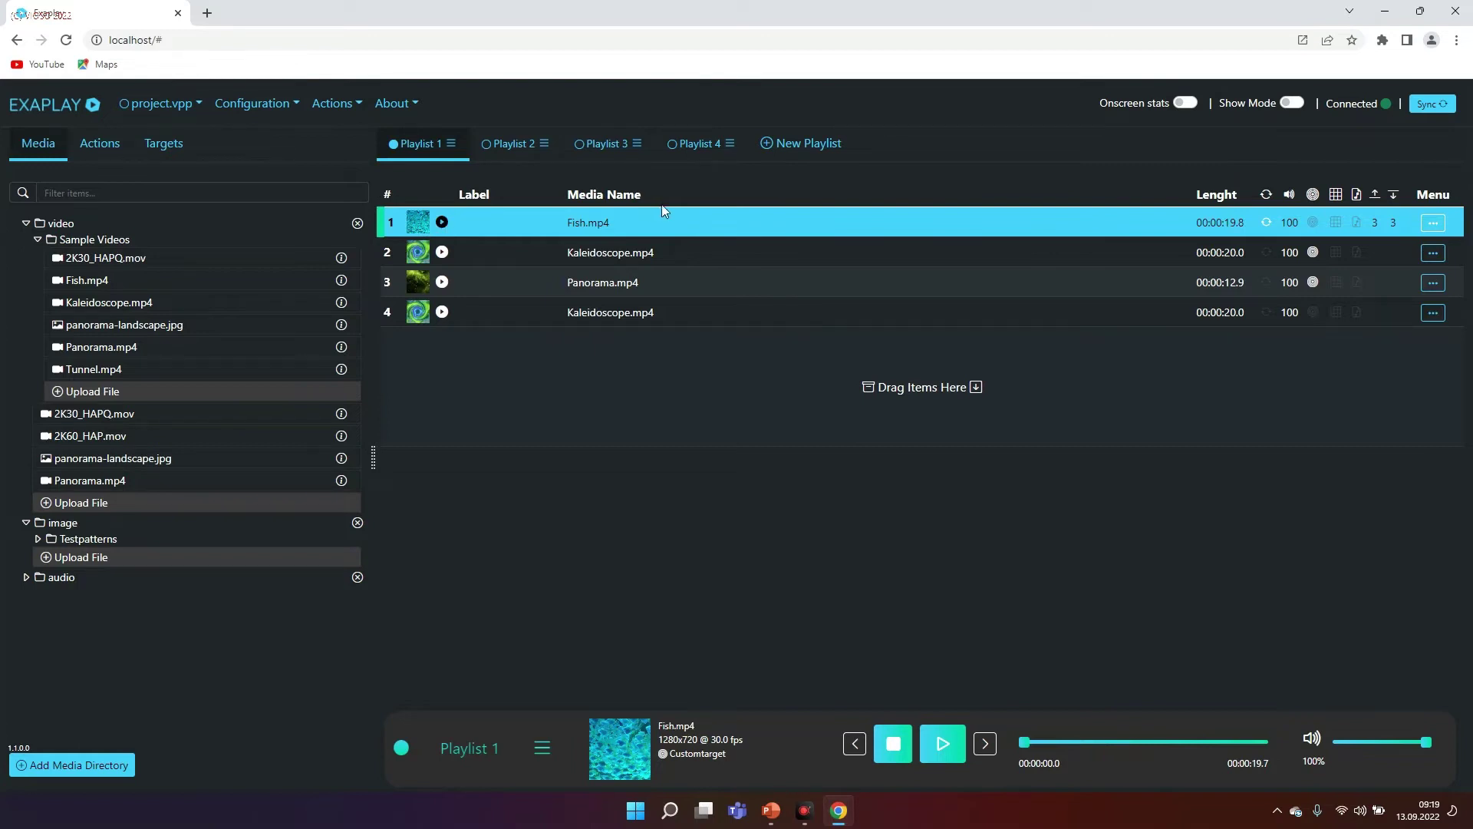
left_click(1267, 225)
left_click(1267, 225)
double_click(1292, 220)
type("90")
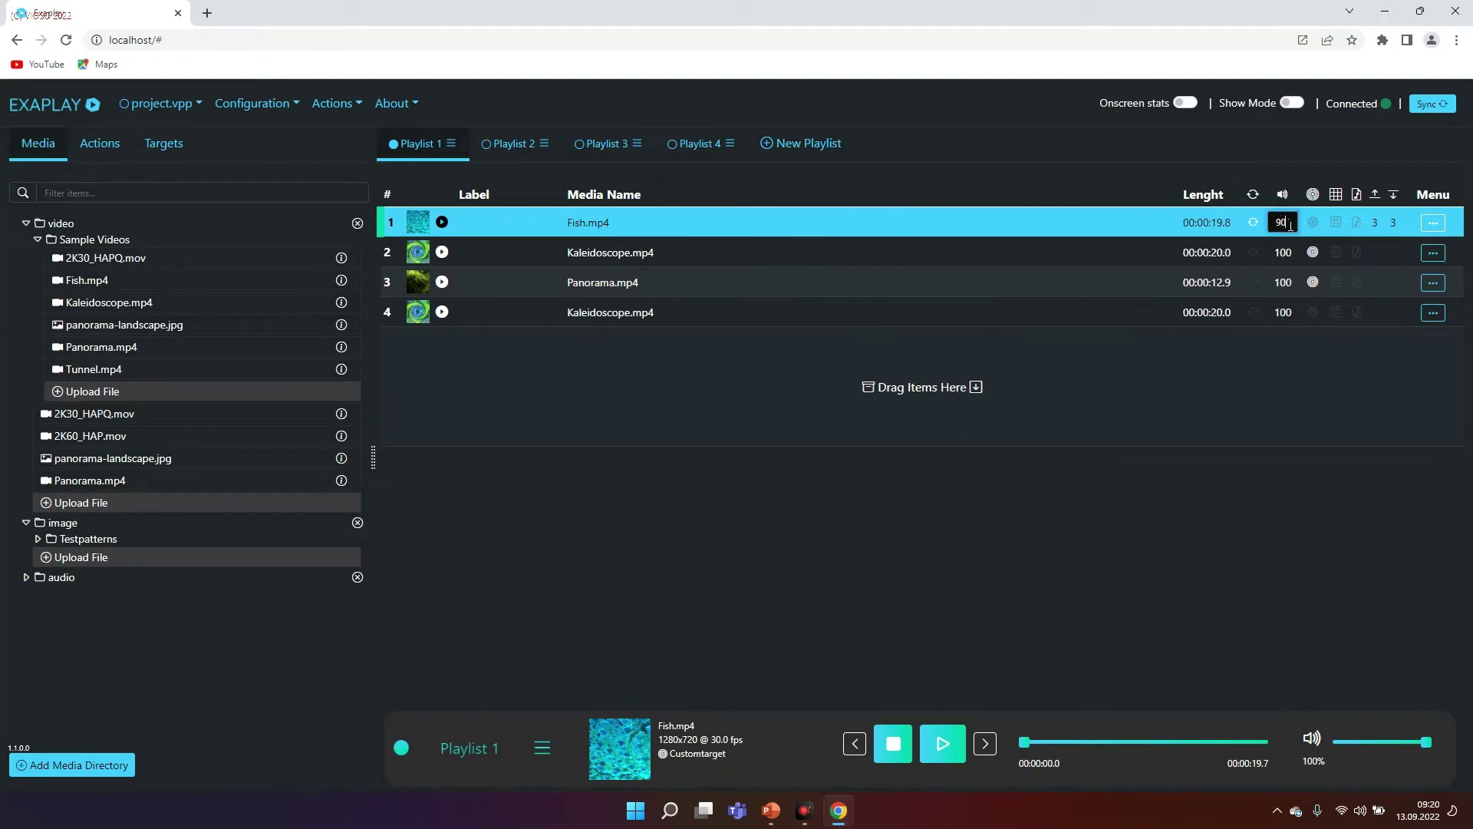
key("Return")
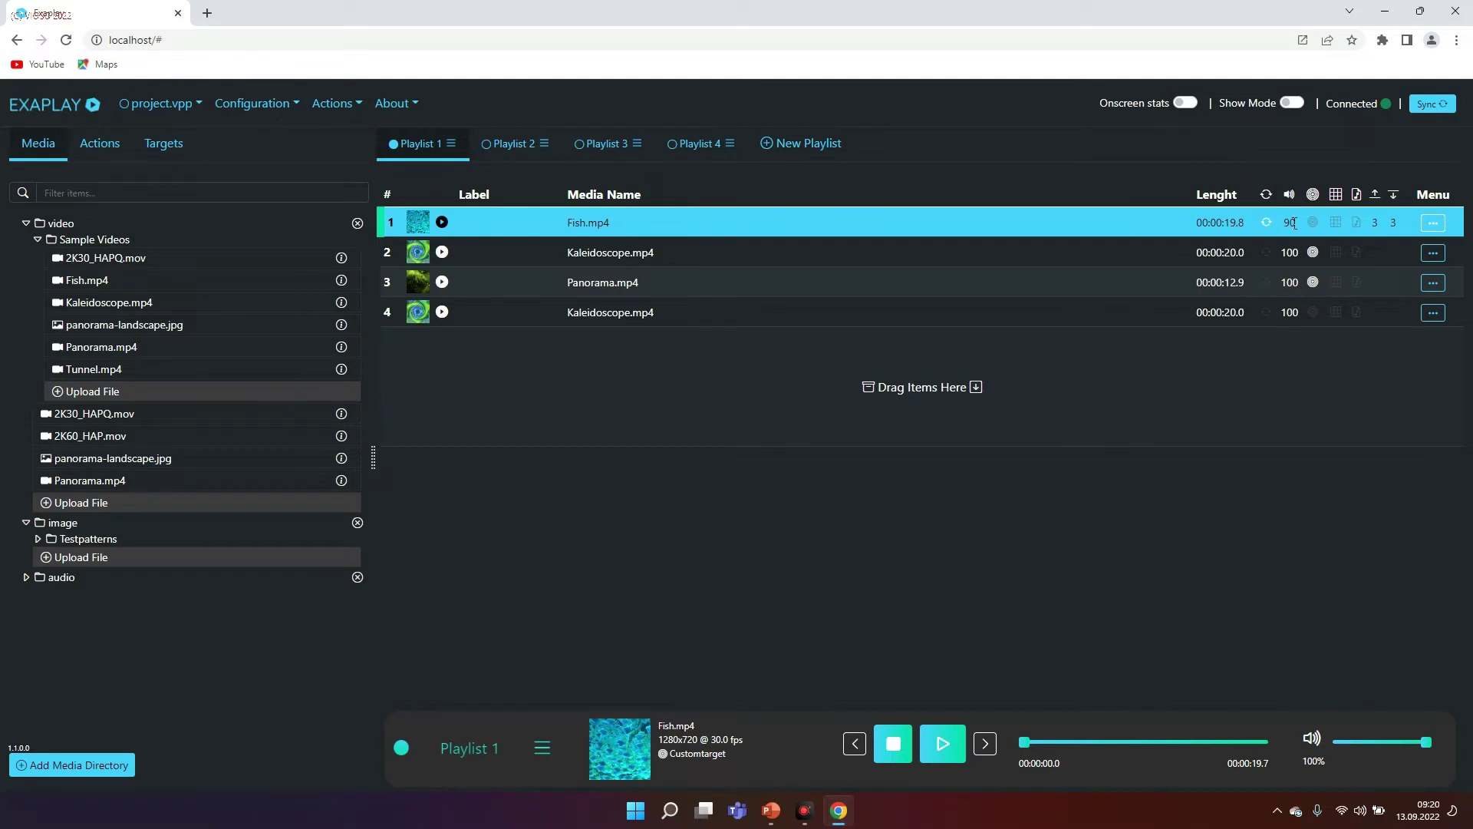
Step: Set the Fish.mp4 cue's fade-in time to 3 seconds directly in the playlist
double_click(1375, 222)
type("3")
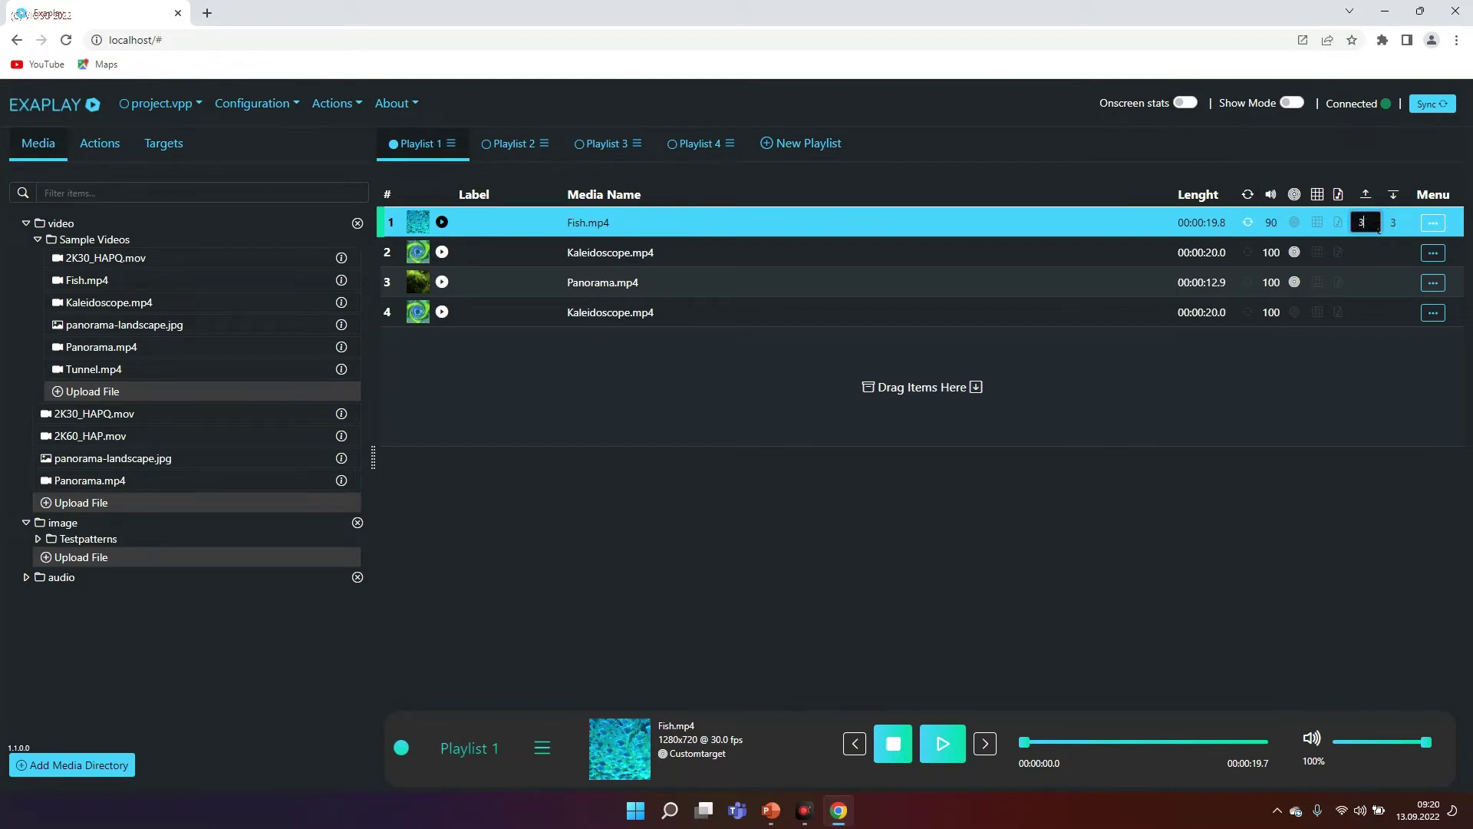
key("Return")
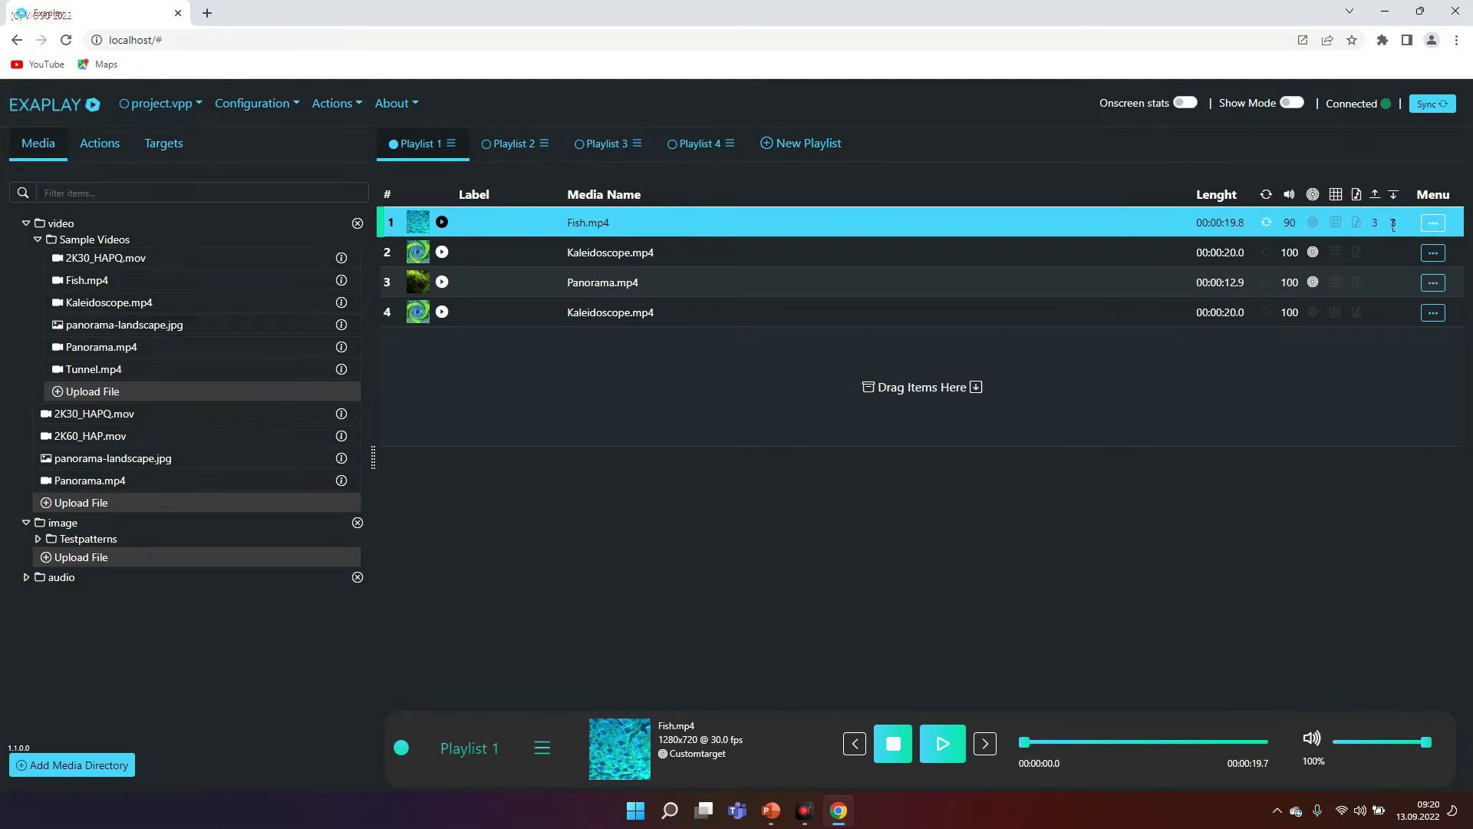
Step: Set the fade type in the Fish.mp4 cue's properties to Crossfade and save the changes
left_click(1433, 222)
left_click(1373, 278)
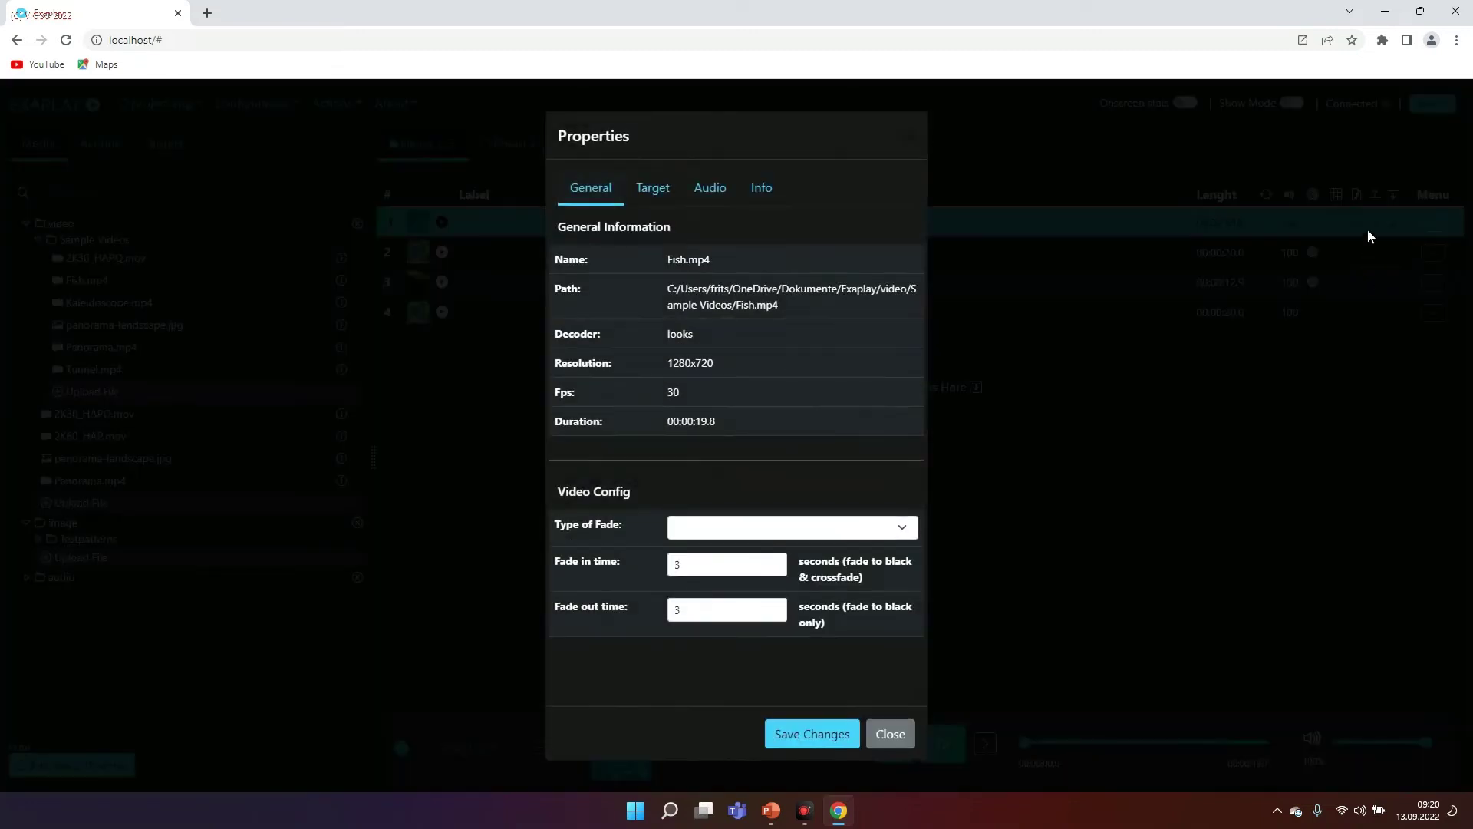
left_click(791, 523)
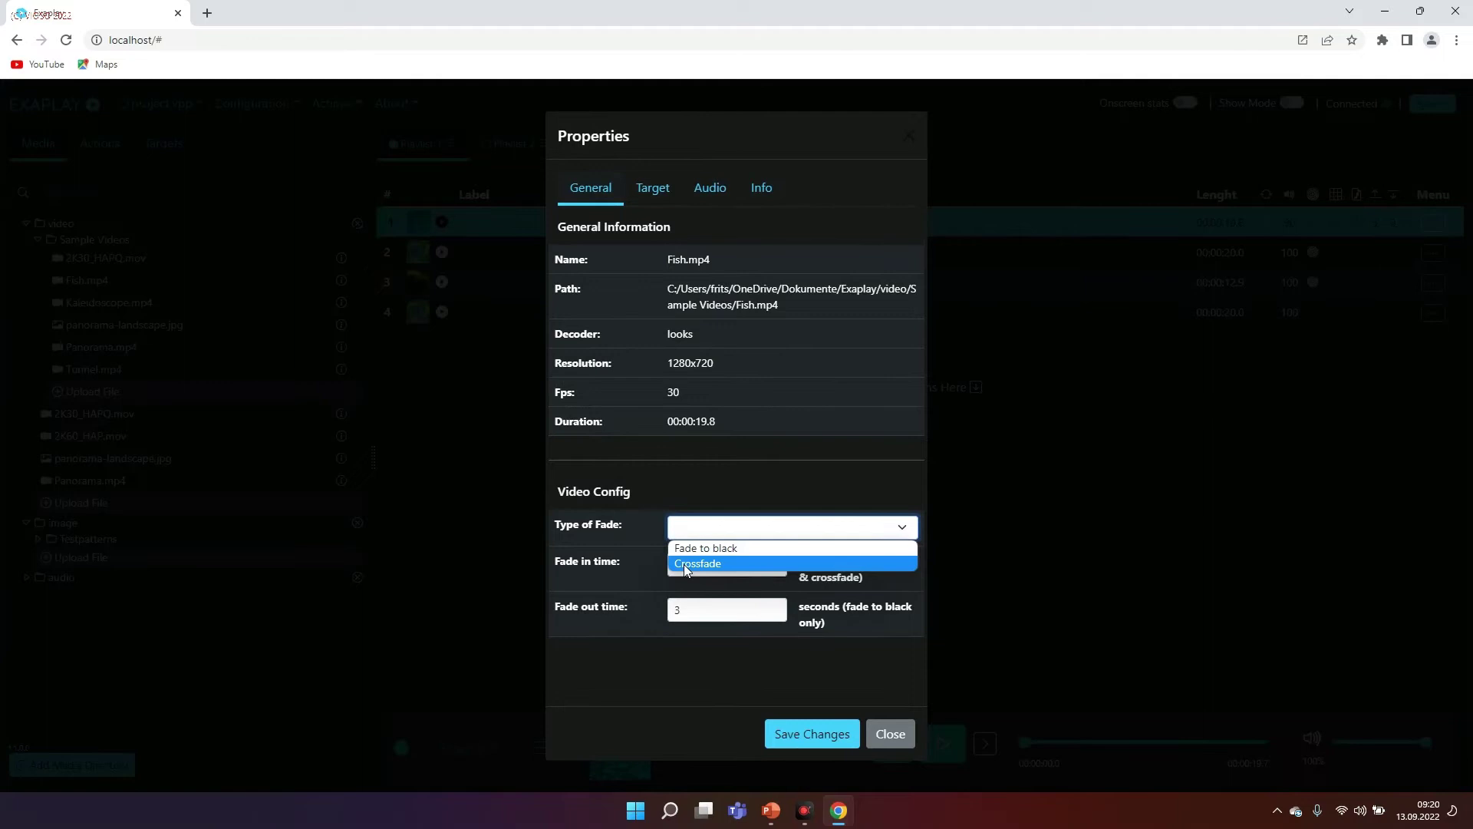
left_click(684, 564)
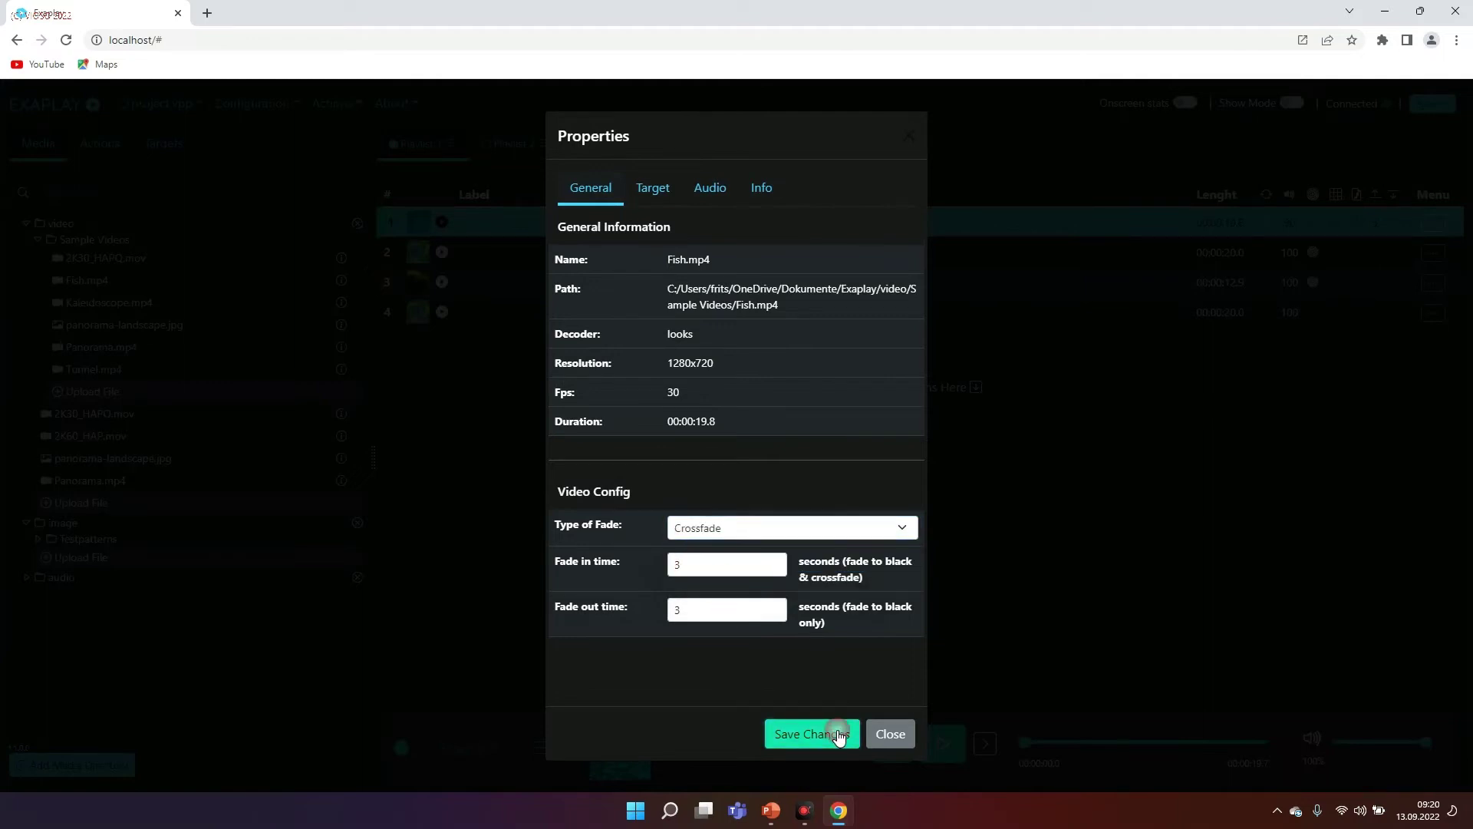
left_click(844, 734)
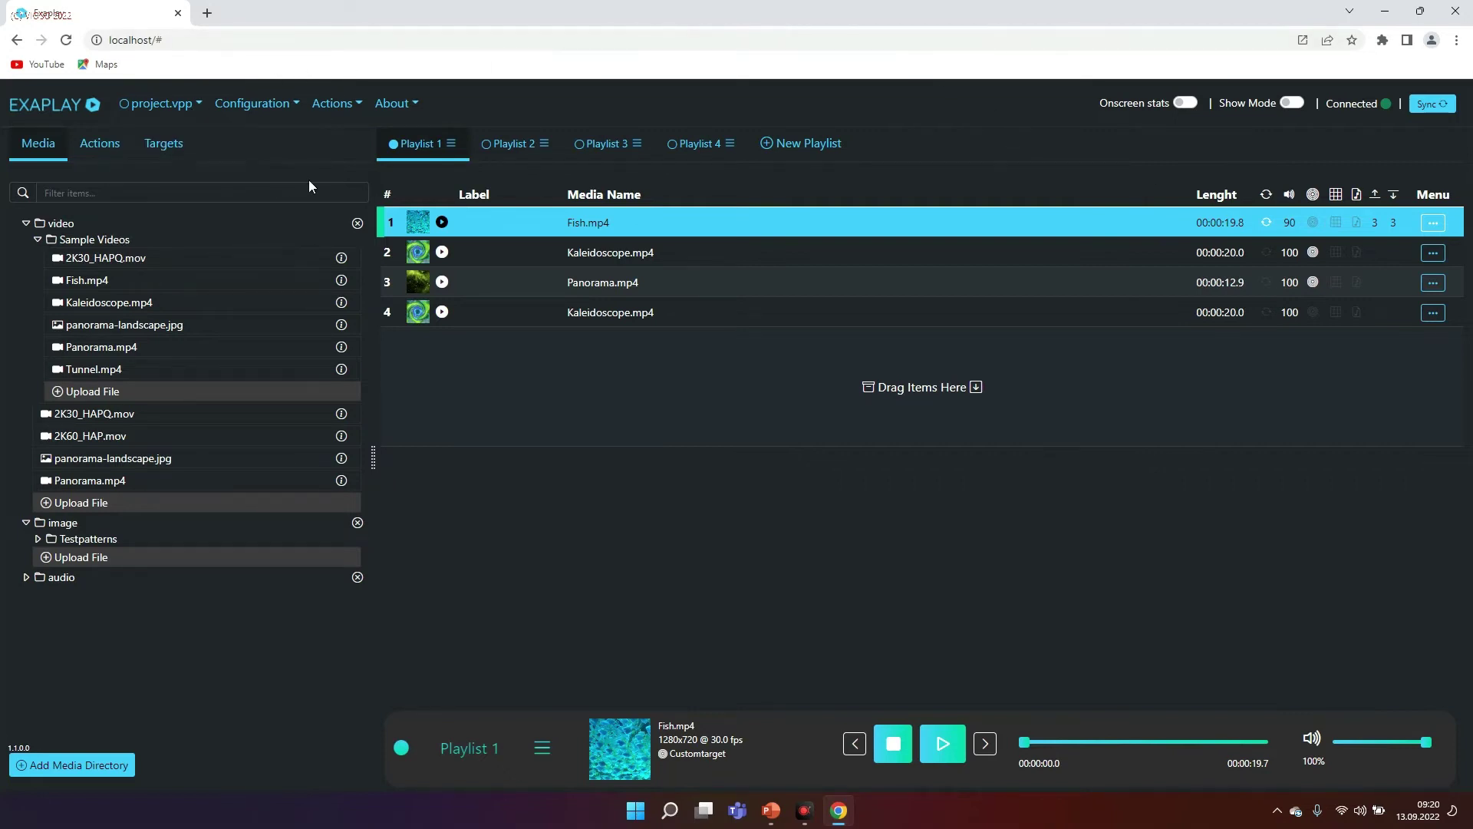
Step: Show the list of output targets and collapse the Custom Targets folder
left_click(177, 153)
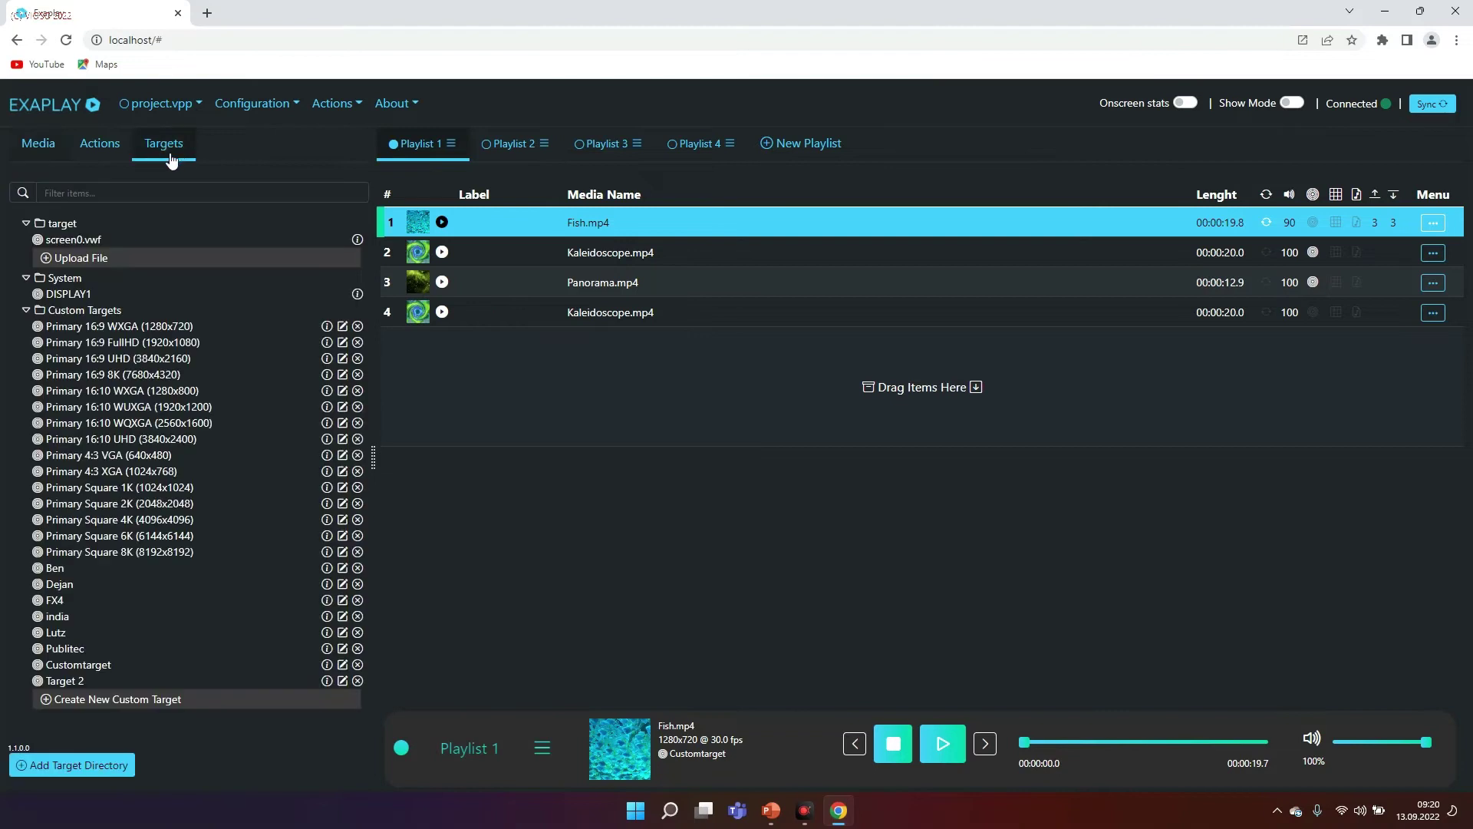
left_click(25, 310)
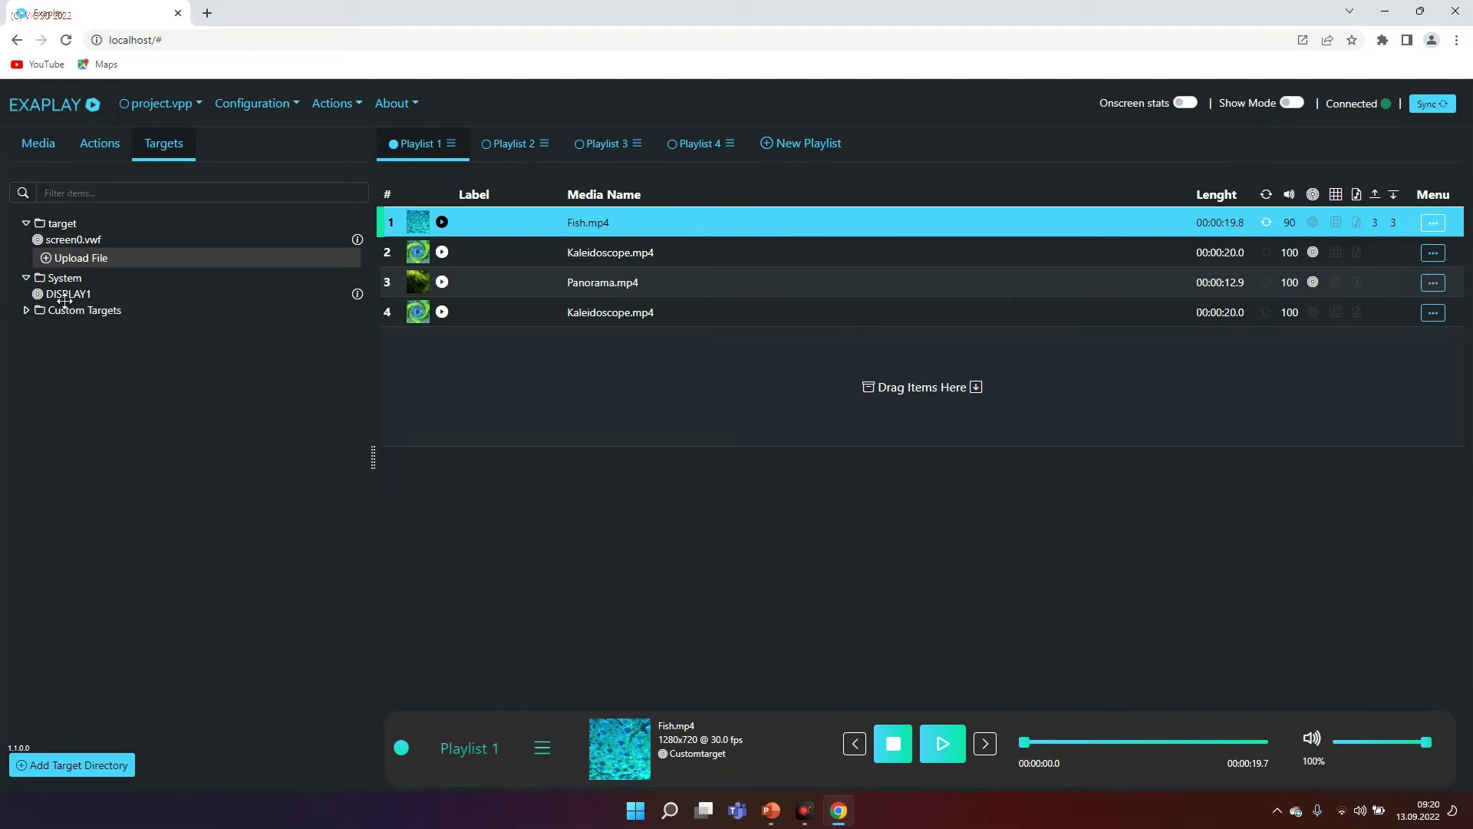
Step: Expand the Custom Targets folder and start a new custom target named EXPLAY positioned at x 10, y 10
mouse_move(67, 295)
left_mouse_down()
mouse_move(113, 288)
mouse_move(90, 295)
left_mouse_up()
left_click(25, 313)
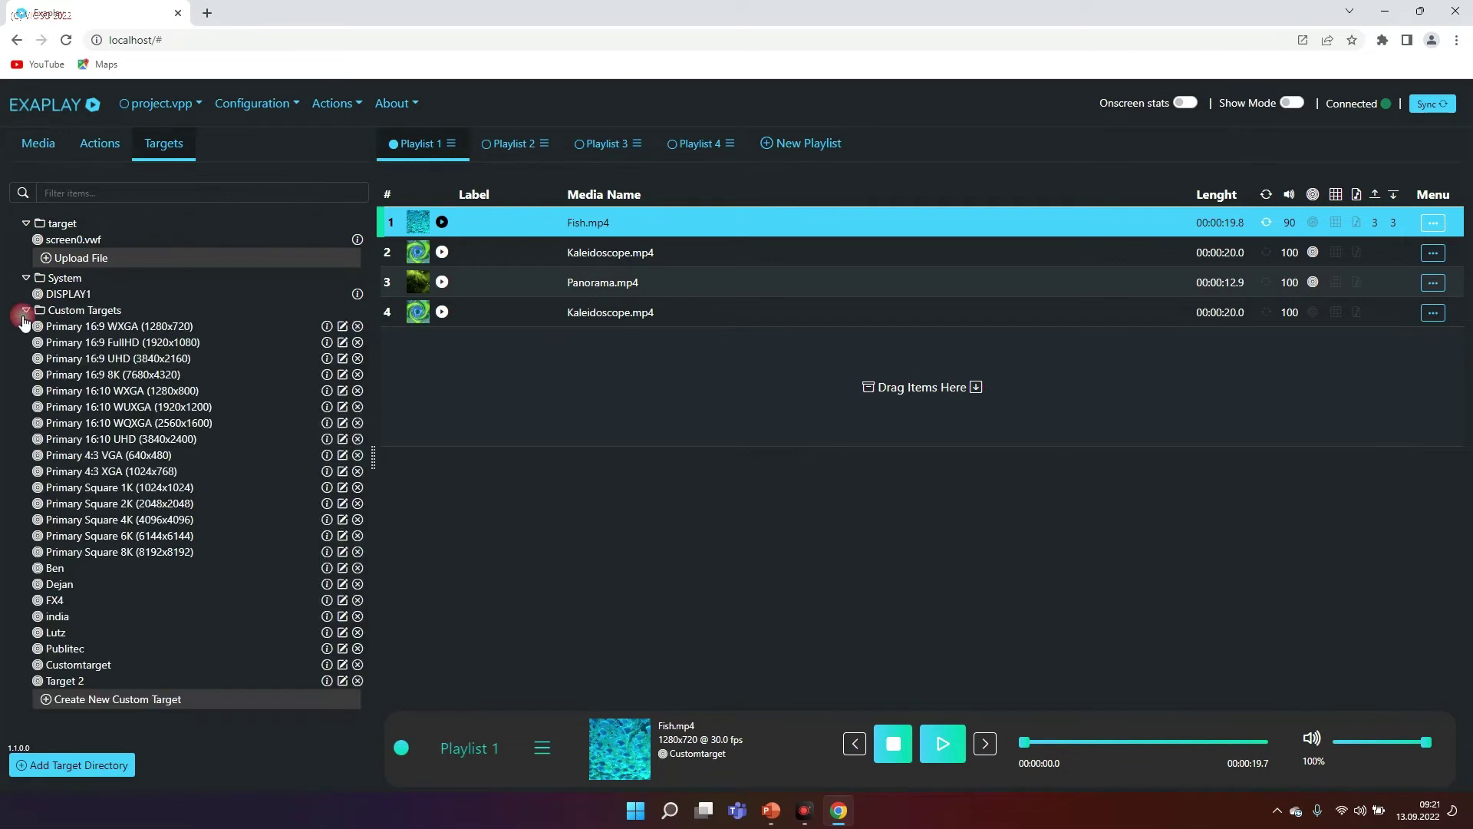
left_click(46, 706)
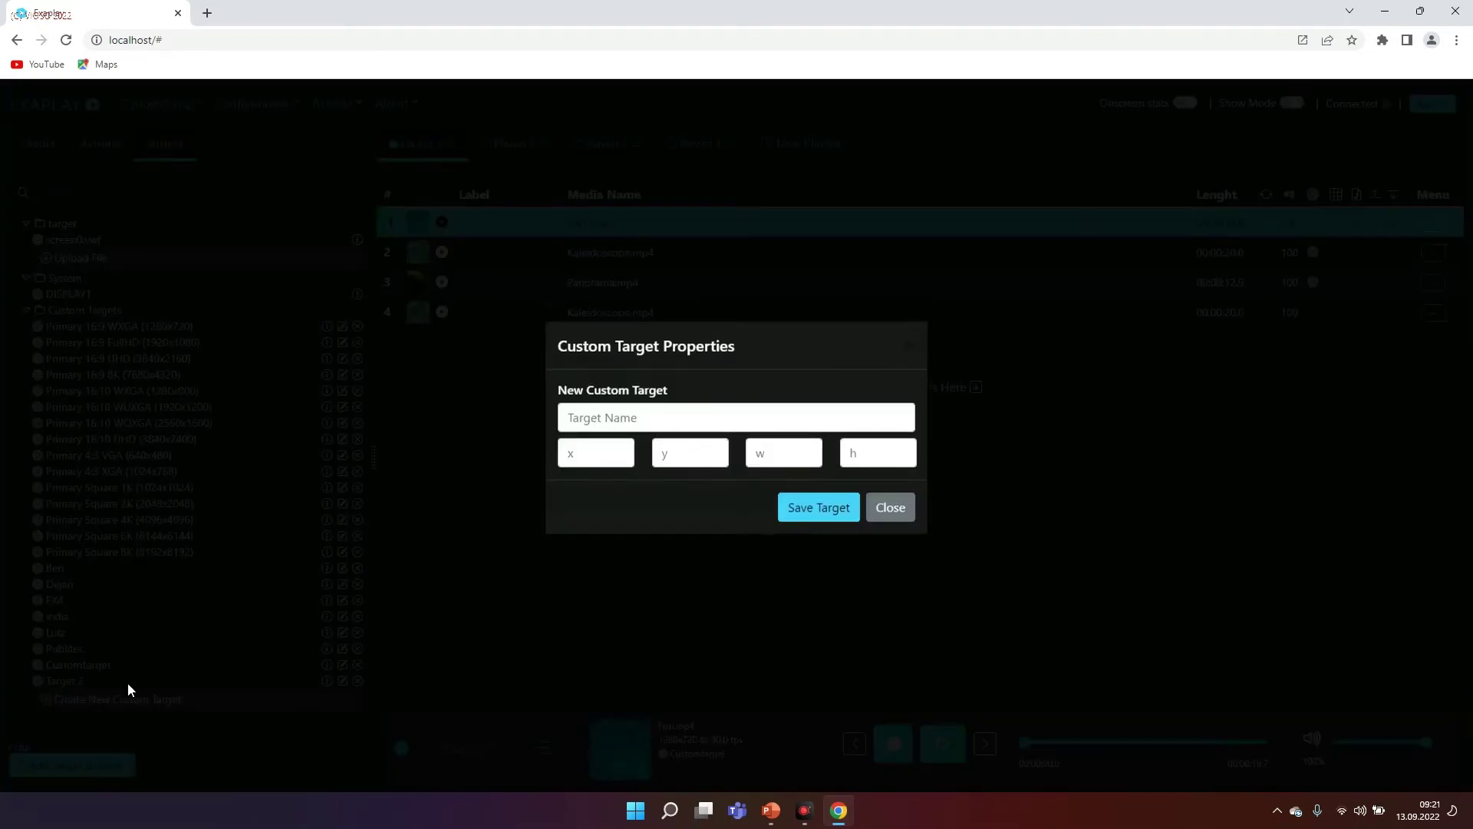
left_click(646, 434)
type("EXPLAY")
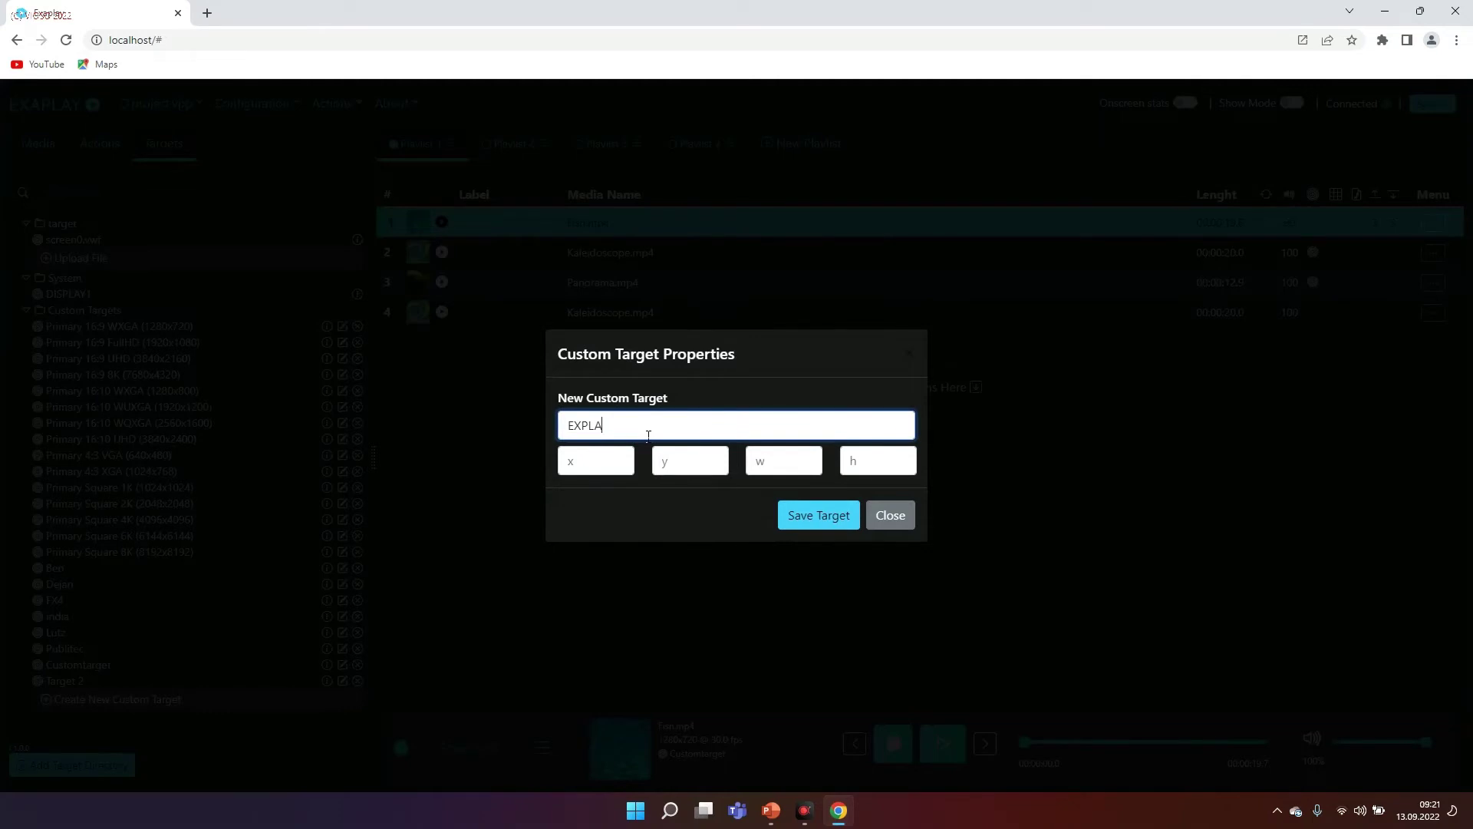
left_click(585, 466)
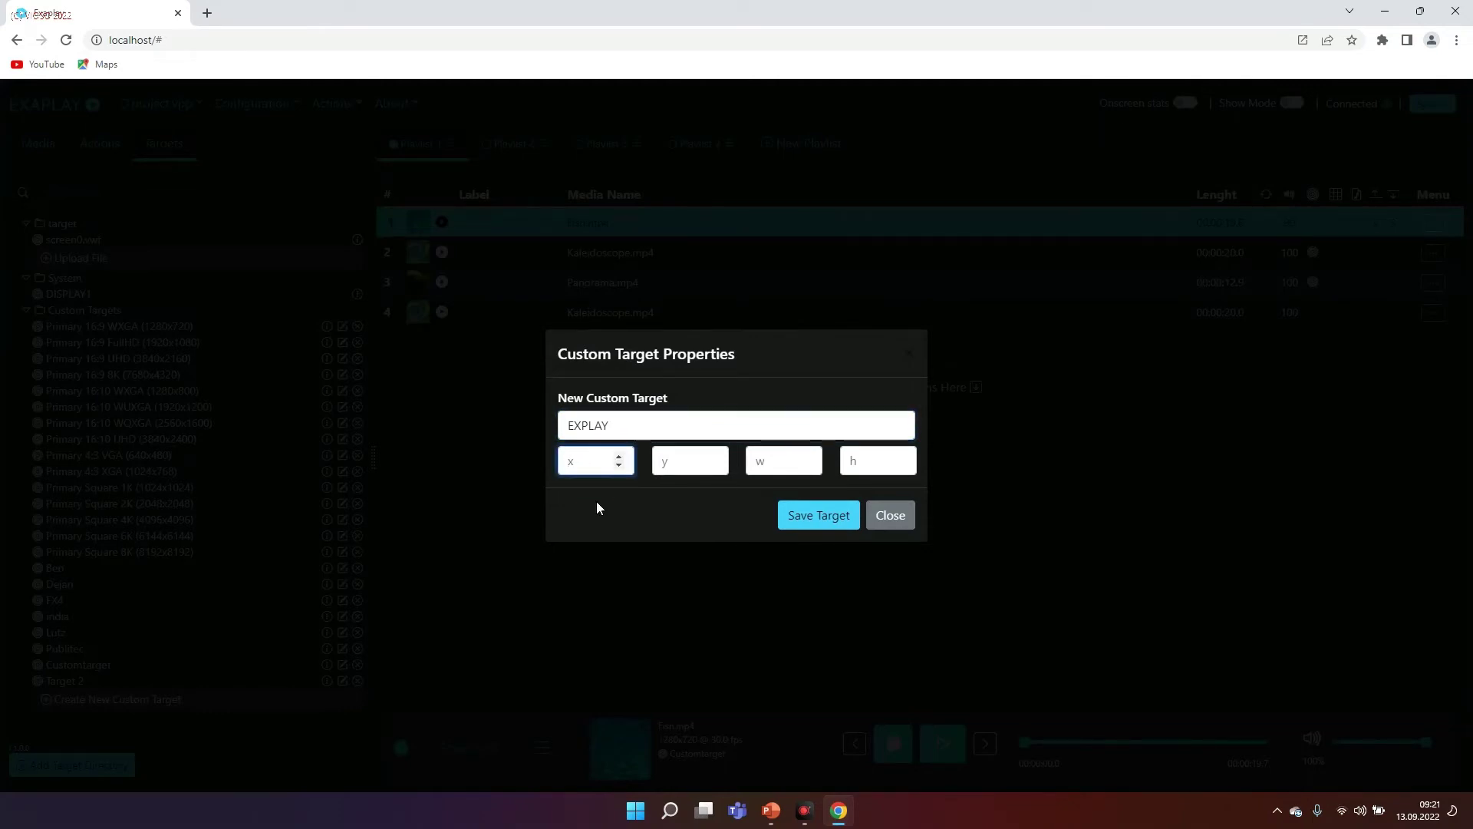
type("10")
key("Tab")
type("10")
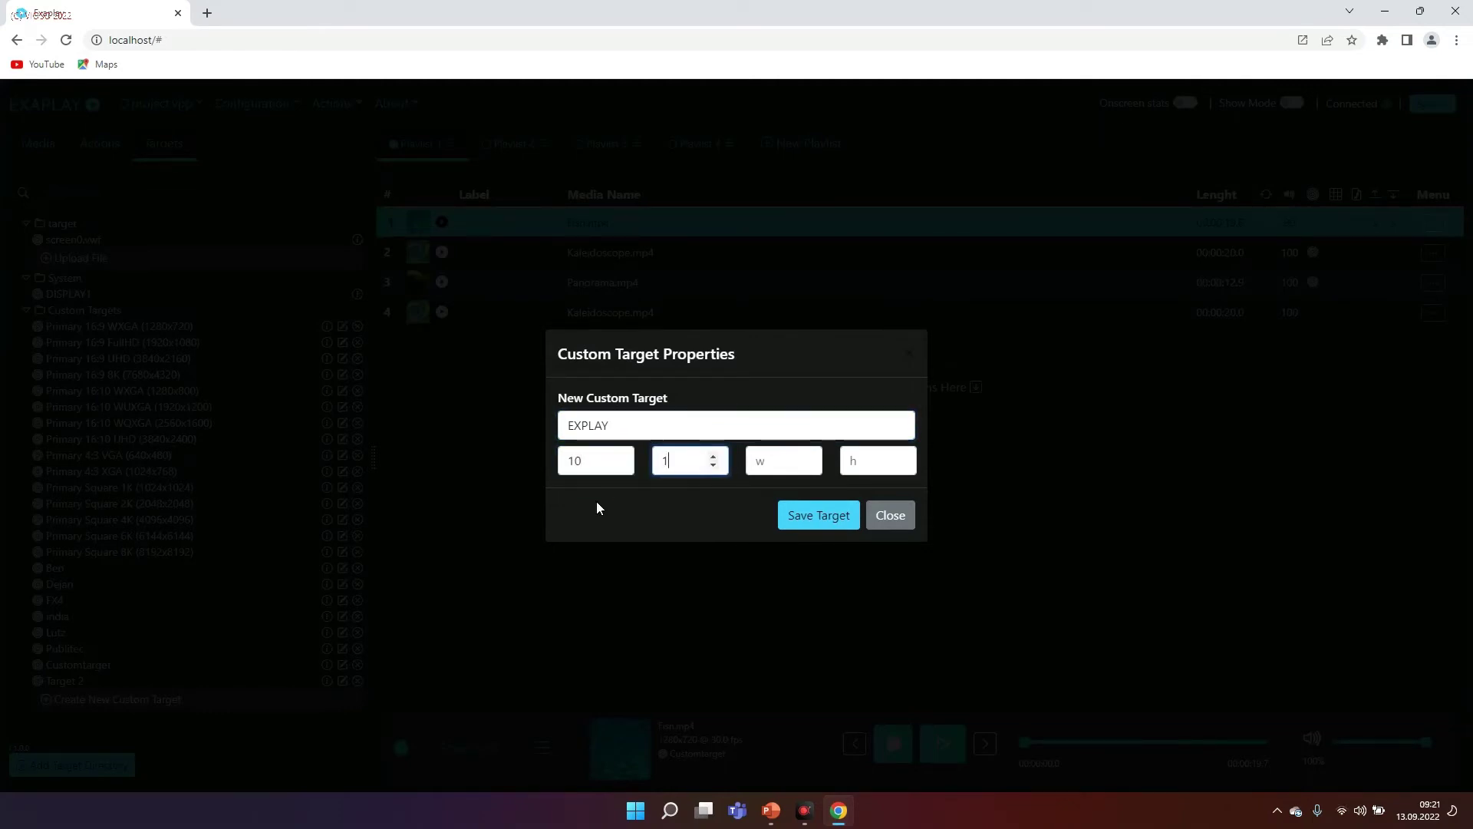
Step: Set the EXPLAY target's width to 300 and height to 200 and save the target
left_click(754, 461)
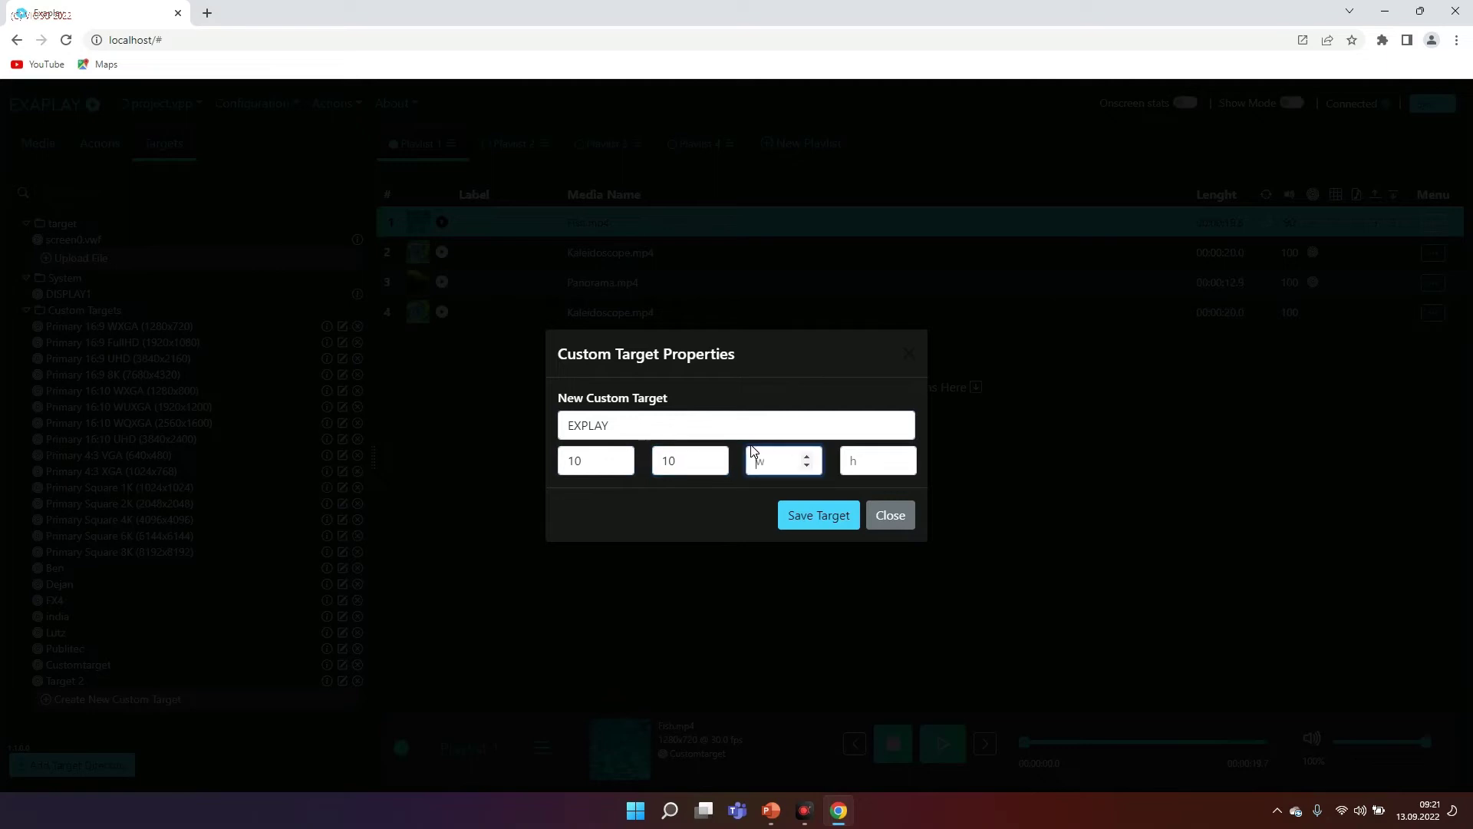
type("4")
double_click(752, 460)
type("300")
left_click(879, 465)
type("200")
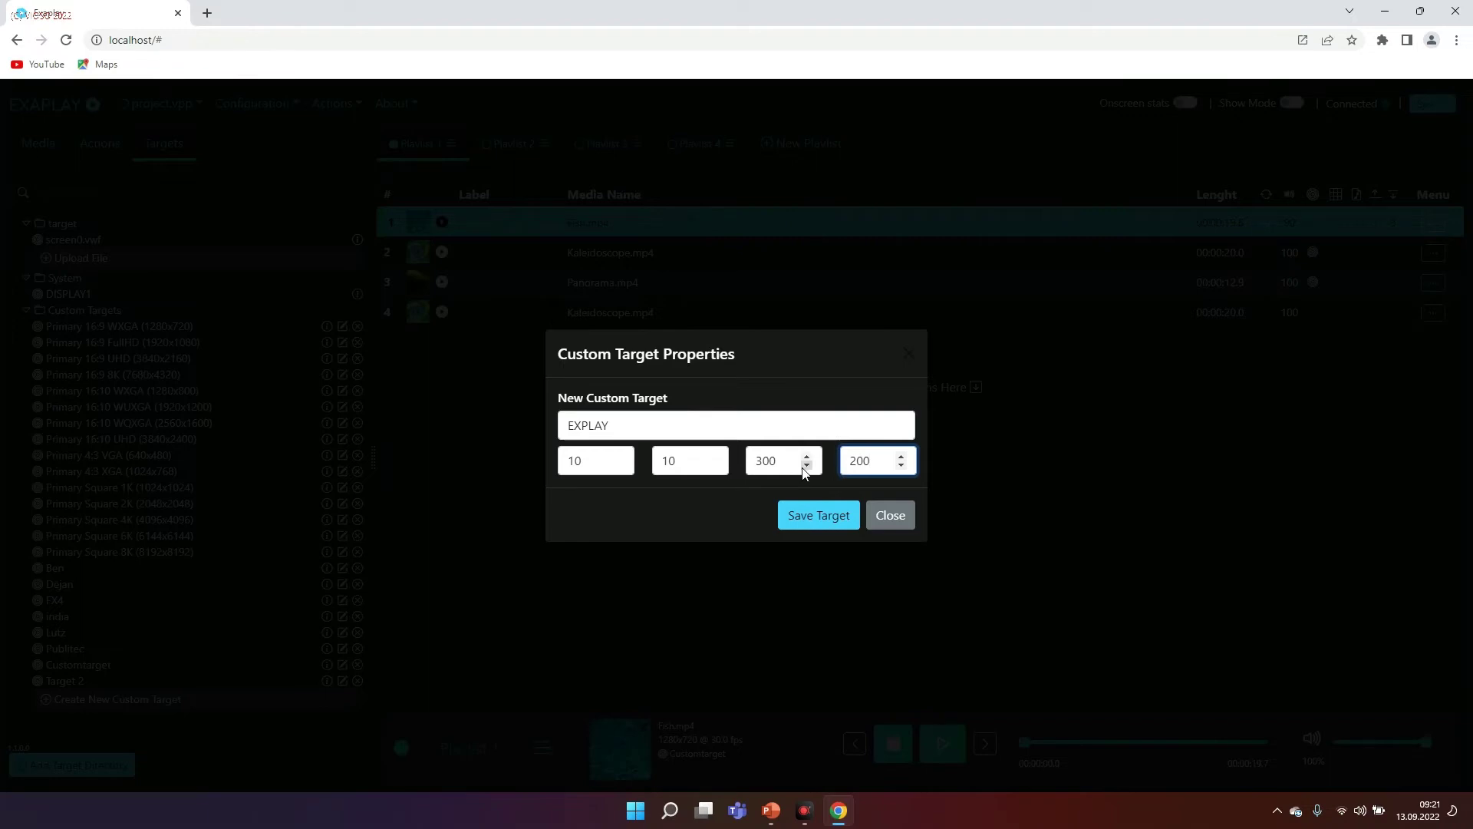
left_click(835, 517)
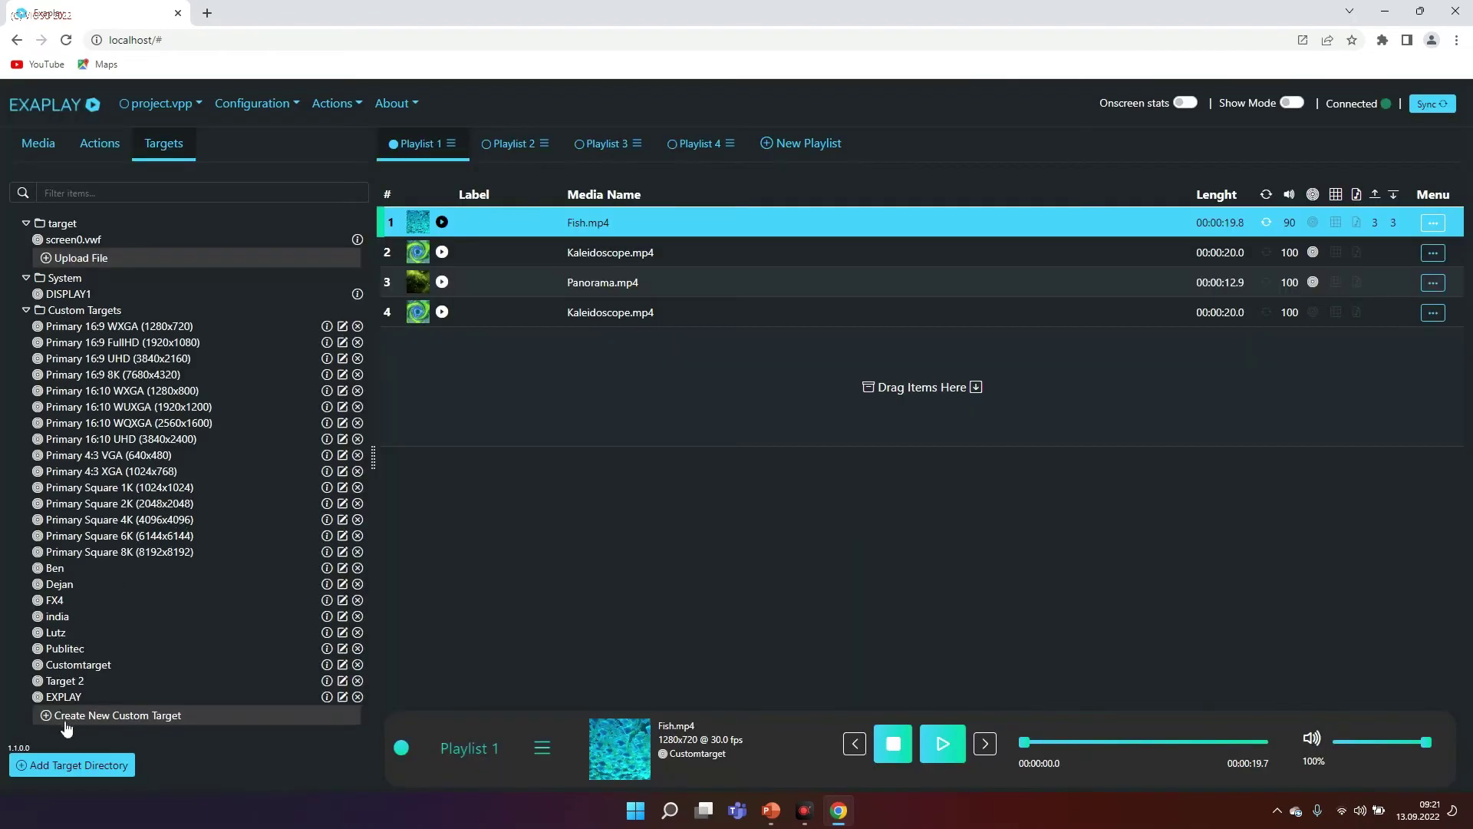
Step: Assign the EXPLAY target to all four cues of Playlist 1 and play the Fish.mp4 cue
left_click_drag(58, 697, 412, 142)
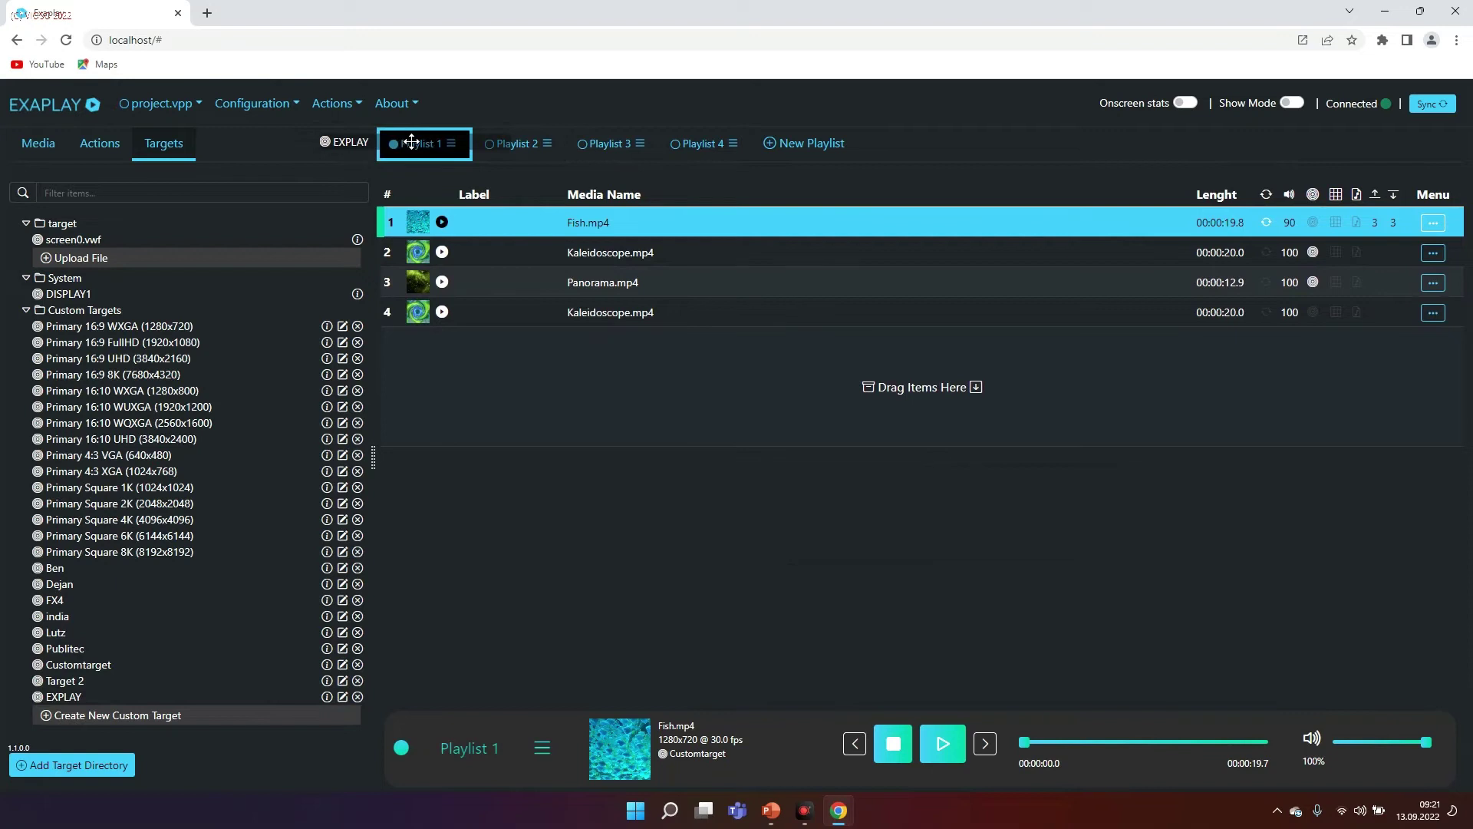
left_click_drag(412, 142, 612, 231)
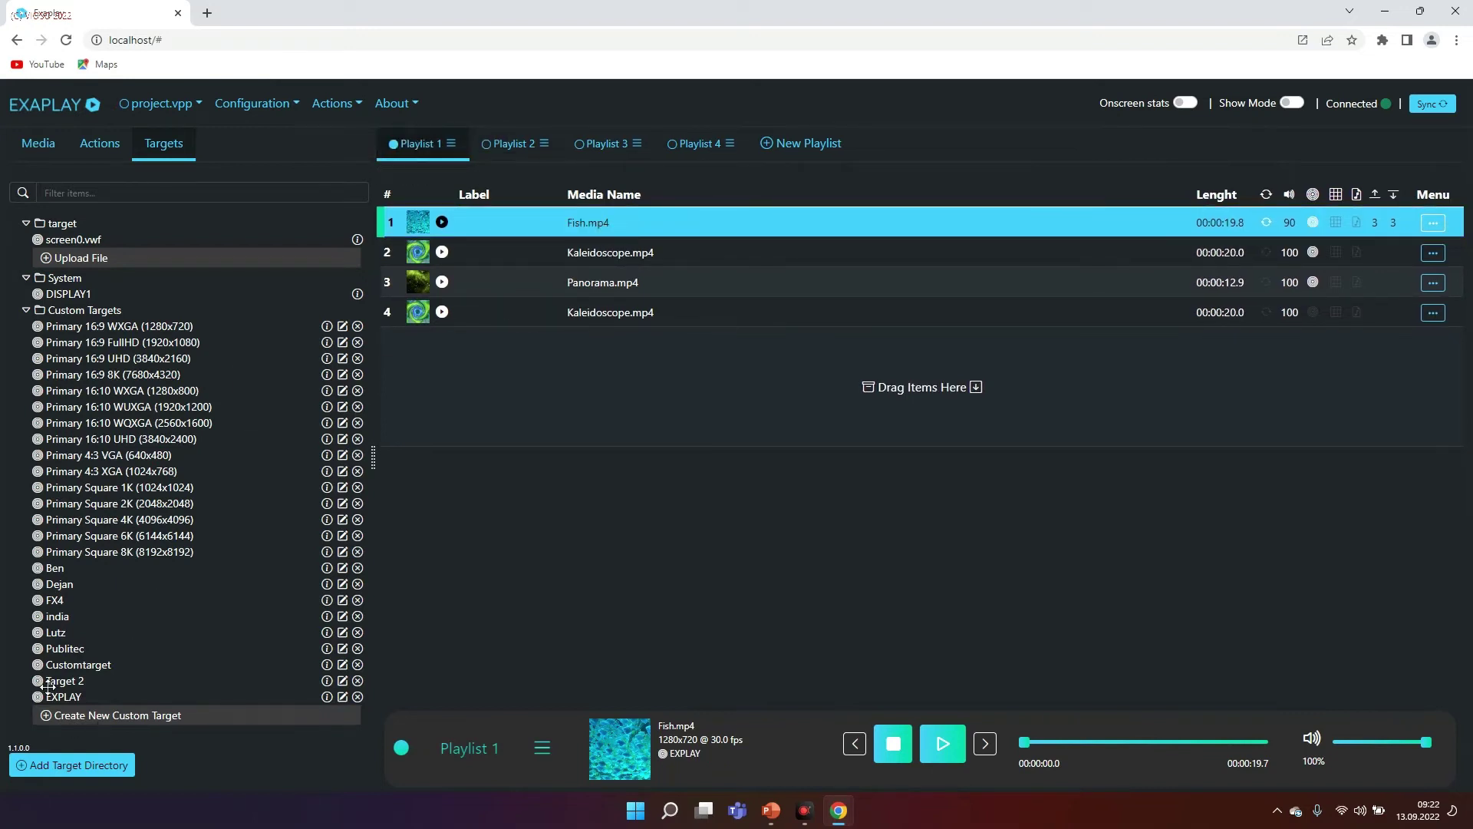
left_click_drag(35, 697, 644, 255)
left_click_drag(36, 697, 659, 283)
left_click_drag(37, 697, 613, 324)
left_click(443, 222)
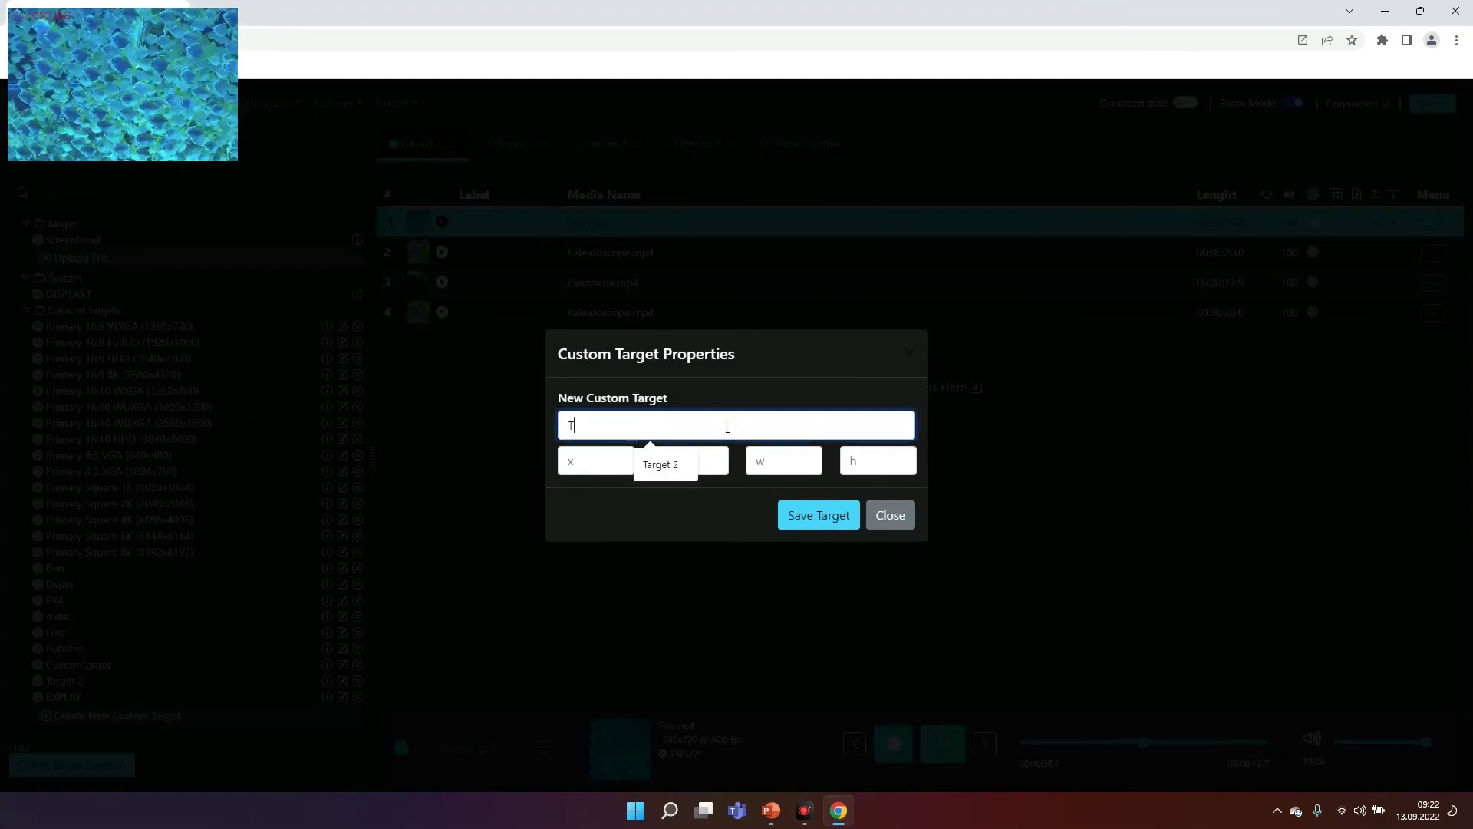
Step: Create and save a custom target named Traget 2 at x 900, y 10 with a width and height of 250
type("2")
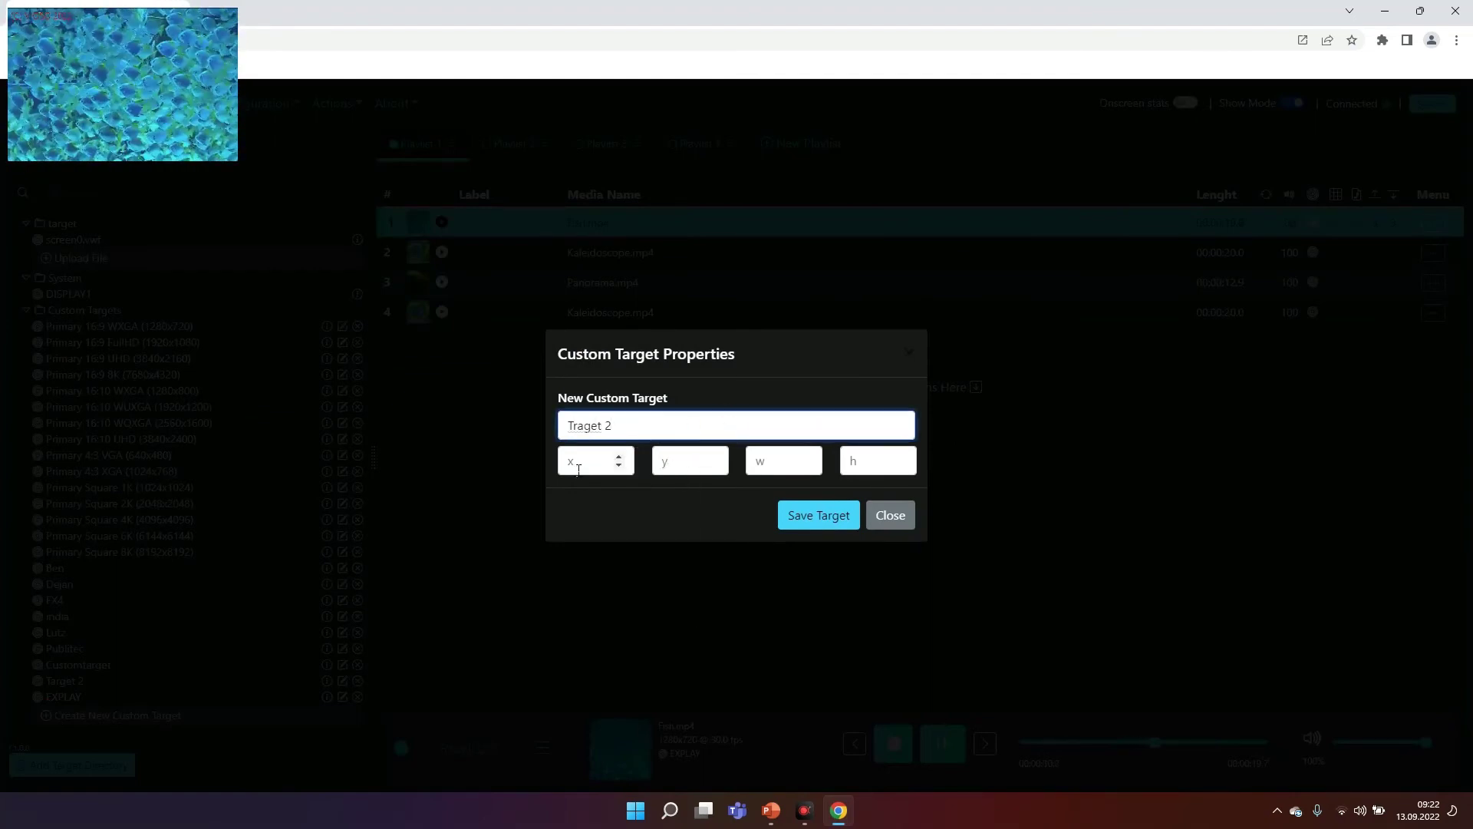
left_click(594, 468)
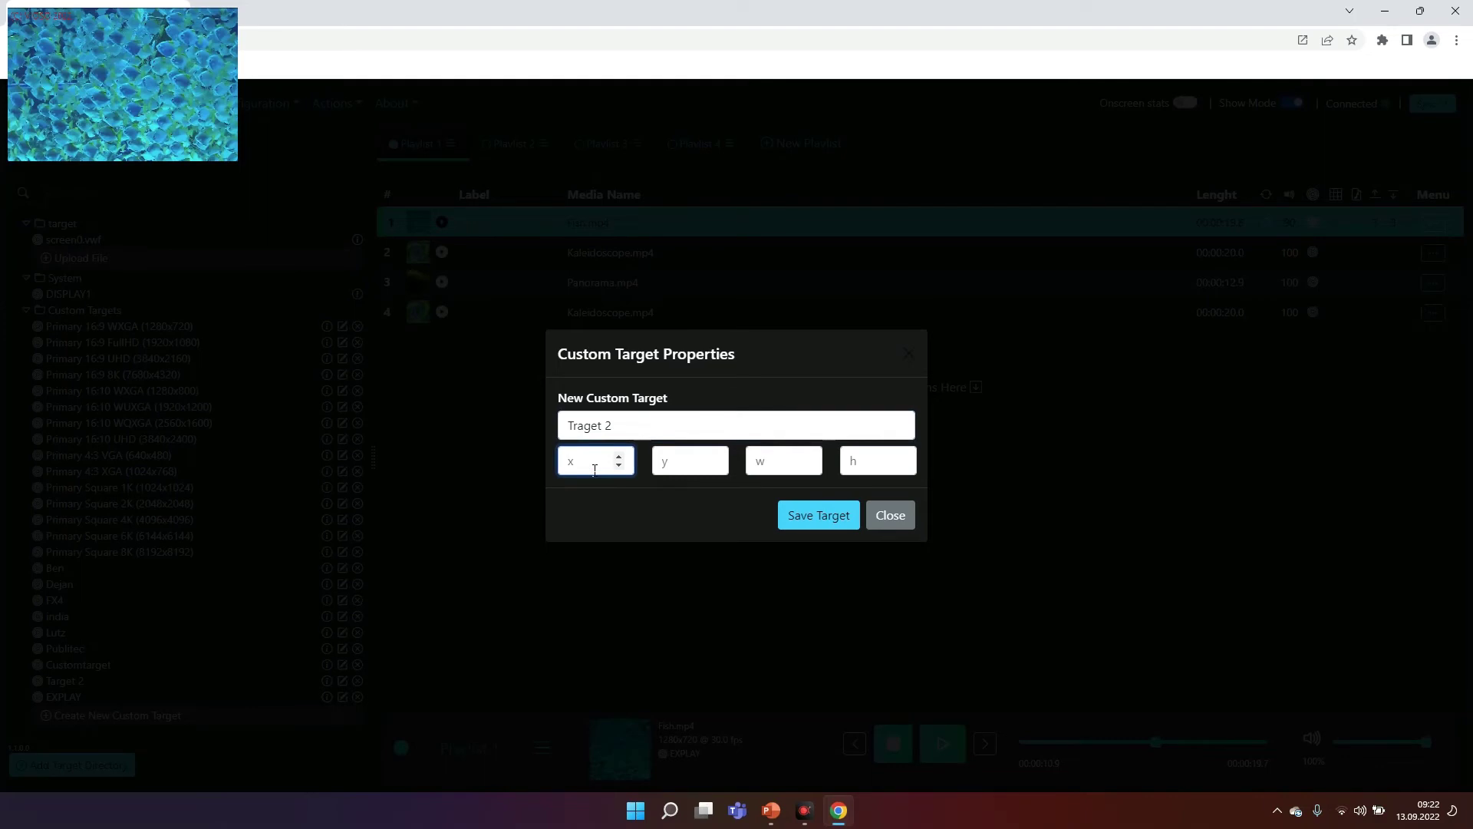
type("900")
left_click(682, 465)
type("10")
left_click(783, 463)
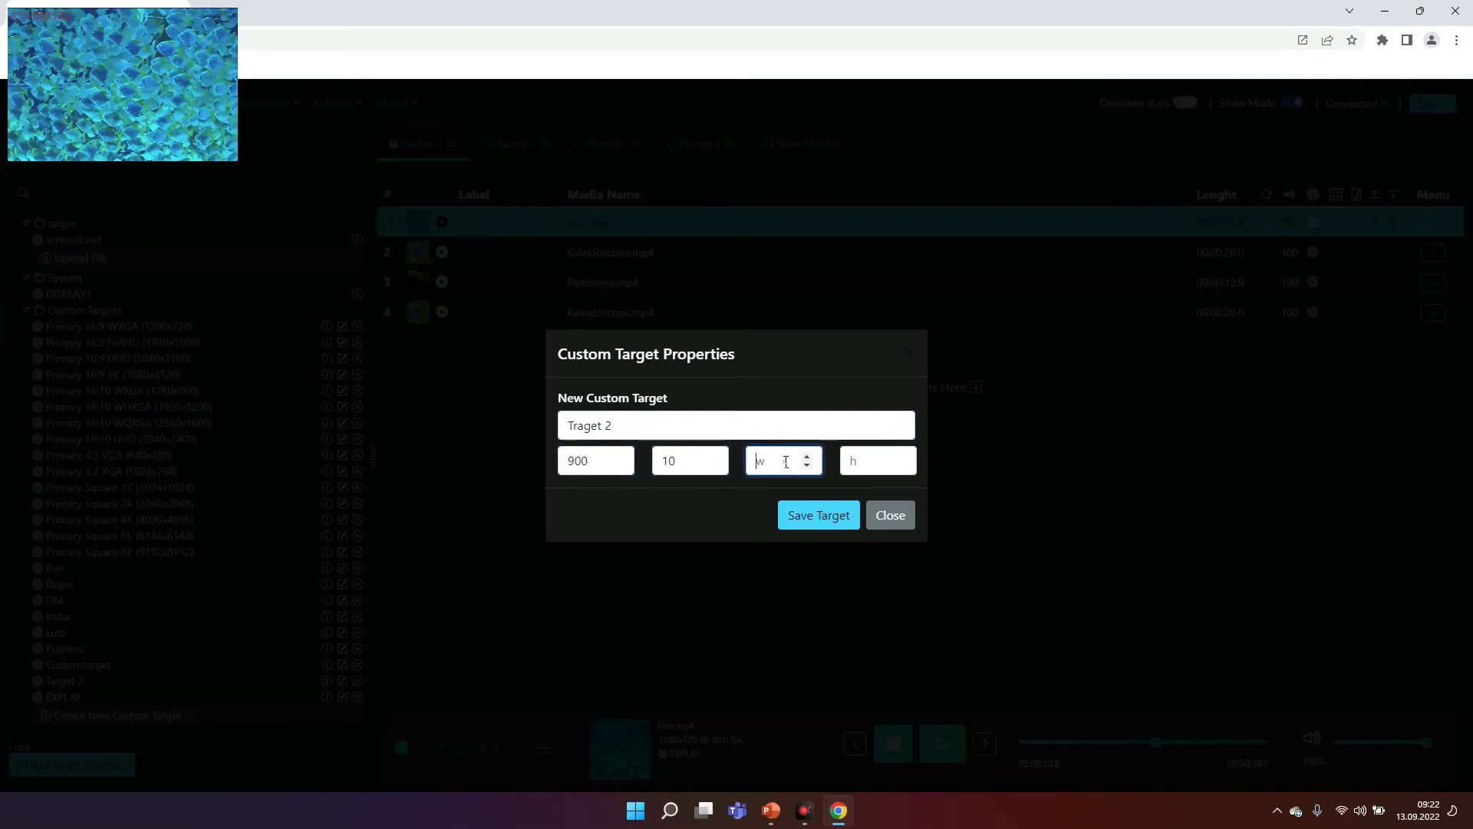
type("250")
left_click(877, 459)
type("25")
left_click(825, 524)
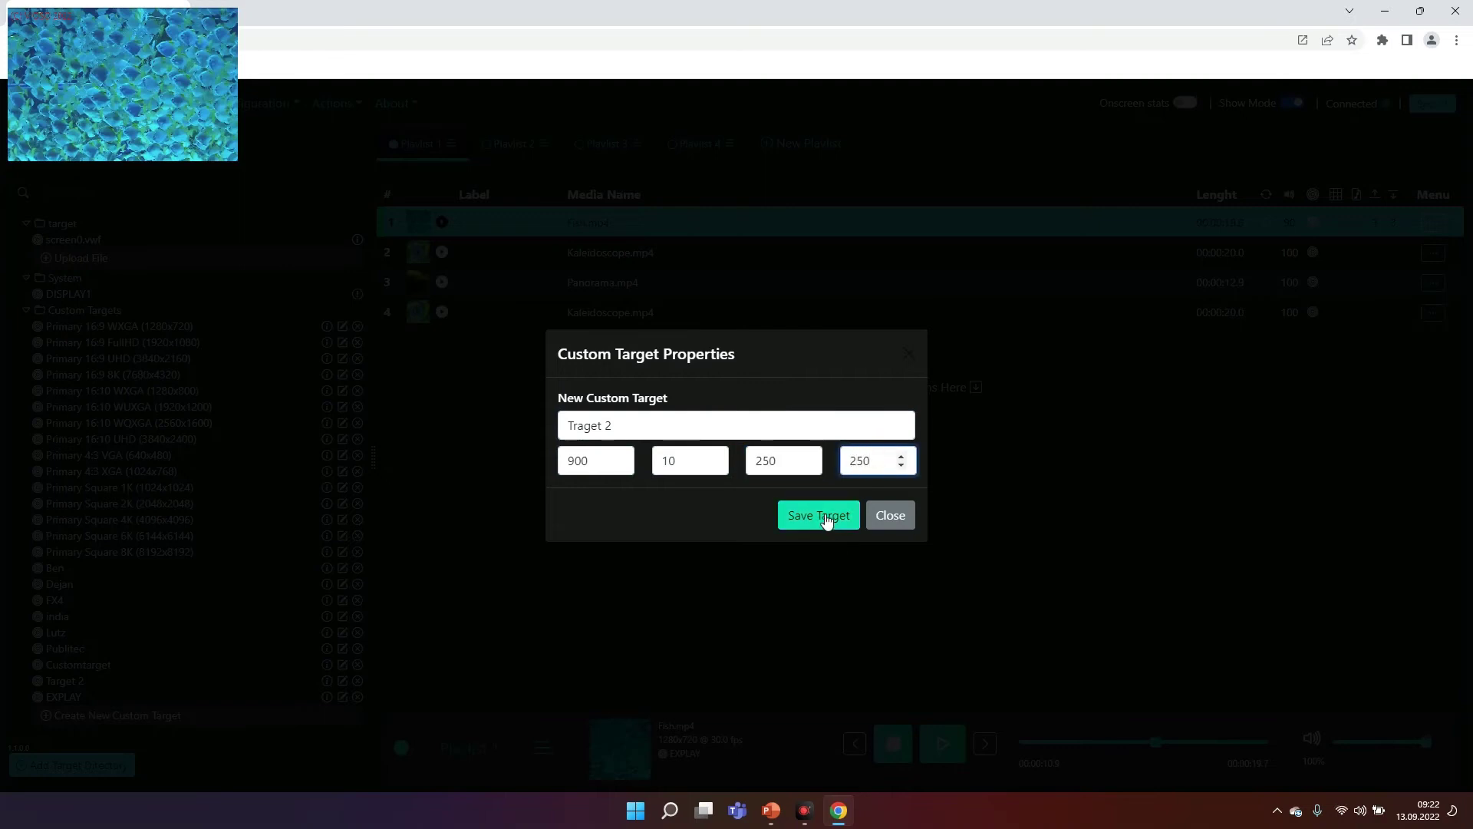
Step: Assign the Traget 2 target to the Kaleidoscope.mp4 cue in row 2, play that cue and view its options
left_click_drag(71, 716, 854, 433)
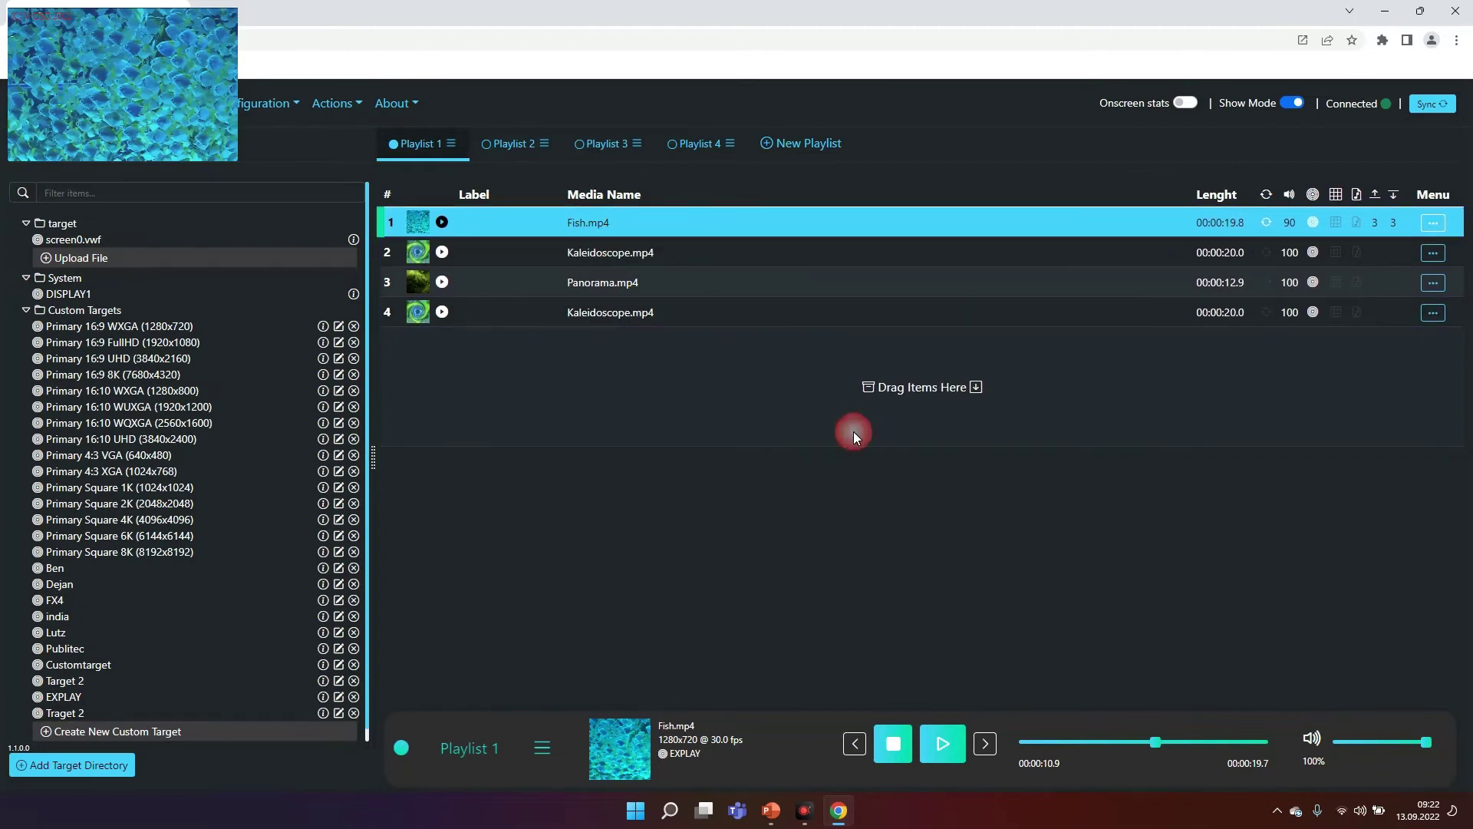
left_click(442, 252)
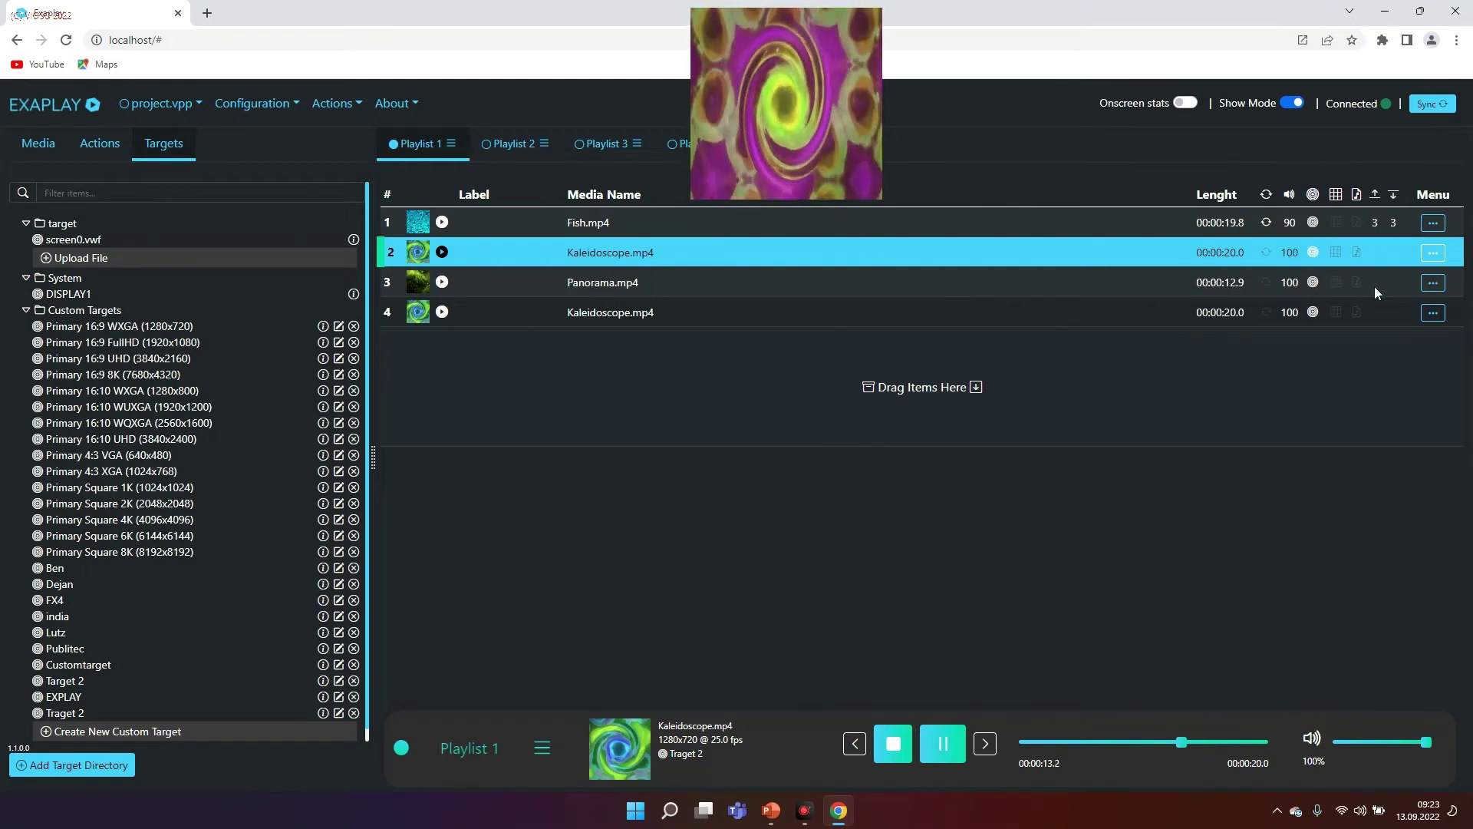
left_click(1431, 254)
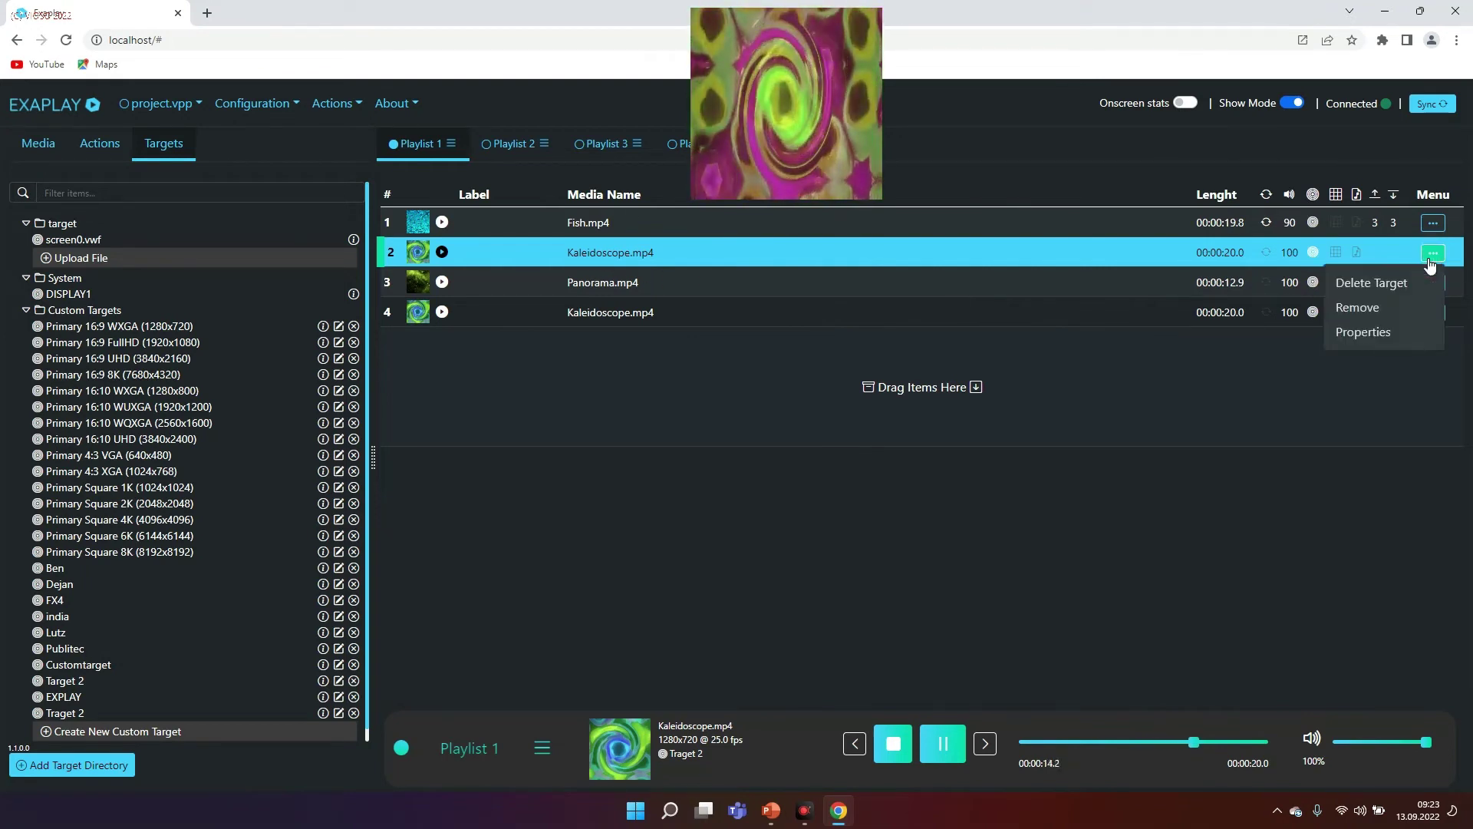
left_click(1142, 404)
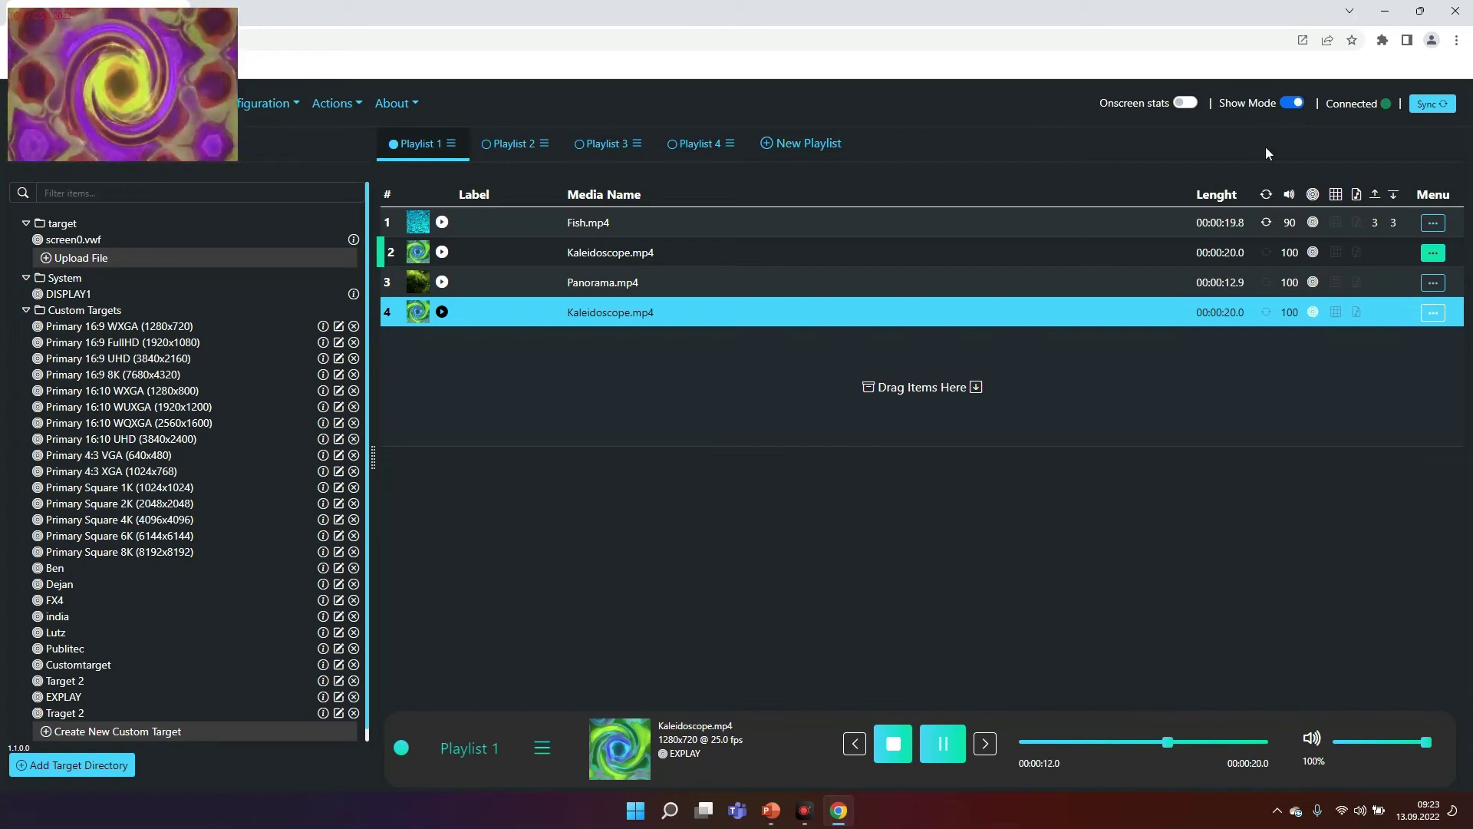
Step: Stop the playback and turn off Show Mode
left_click(906, 754)
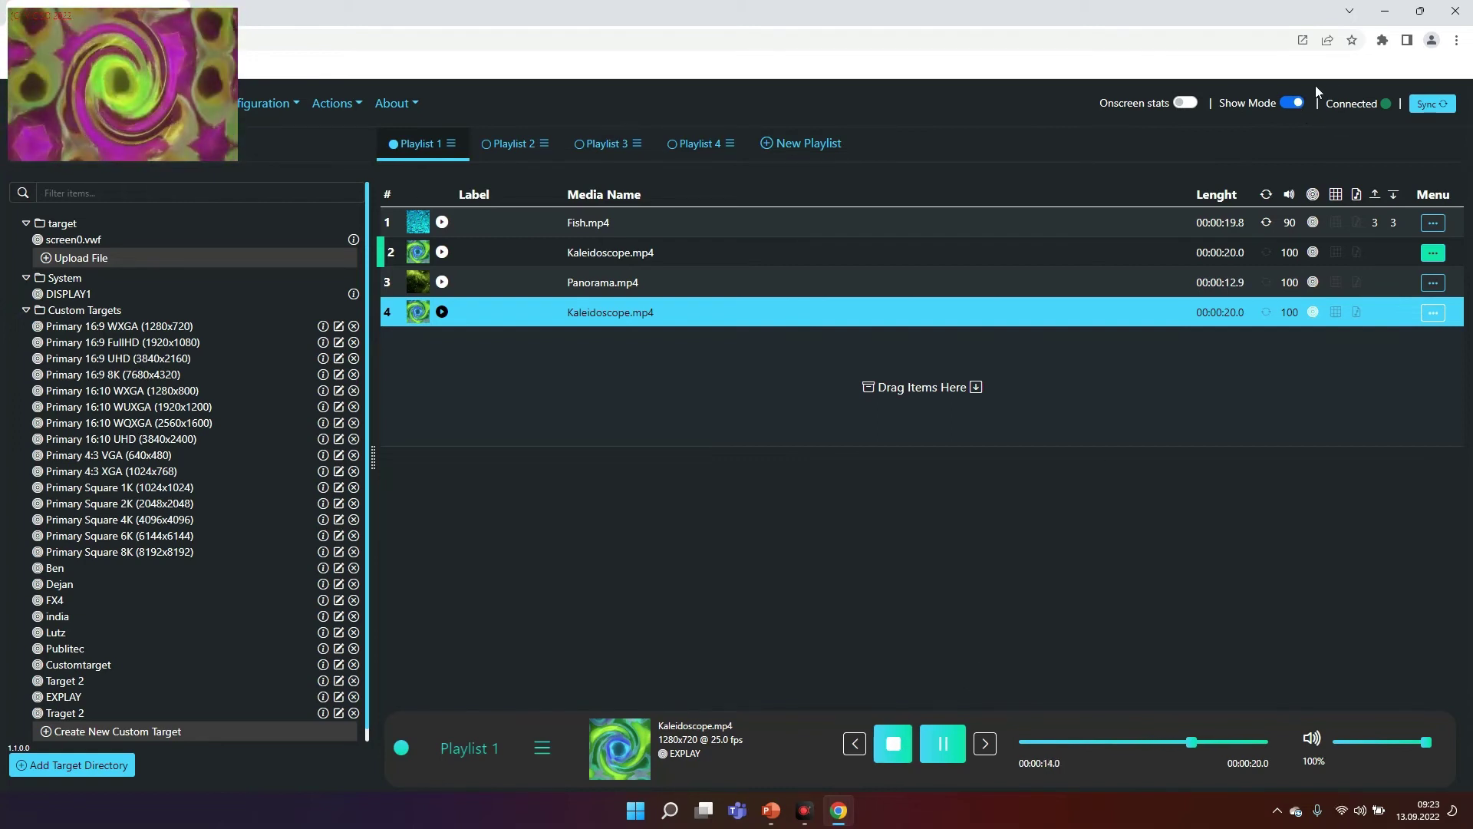
left_click(1291, 103)
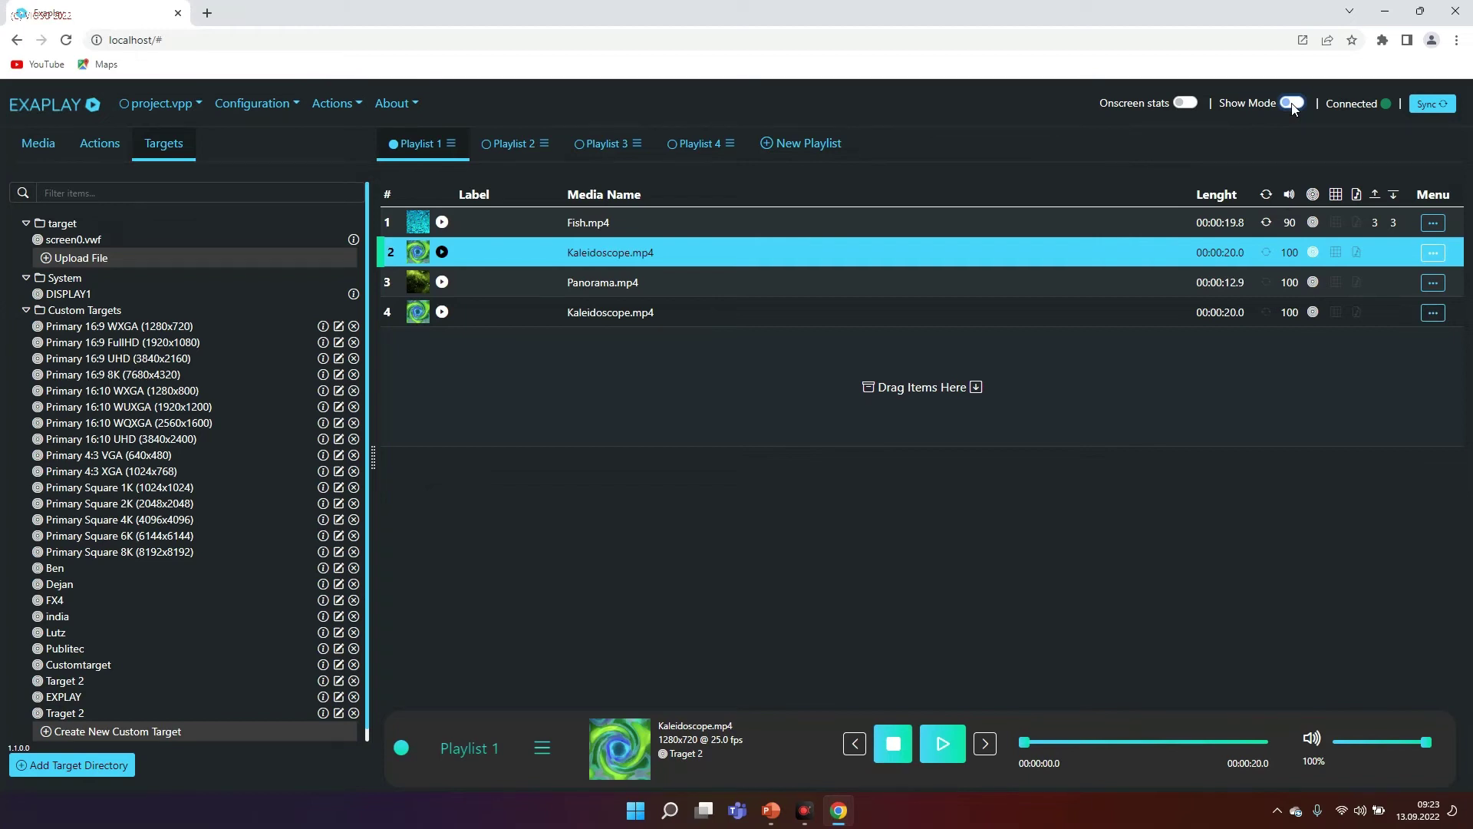
Step: Collapse the Custom Targets folder and insert a Jump To Label action below the Panorama.mp4 cue in Playlist 1
left_click(25, 310)
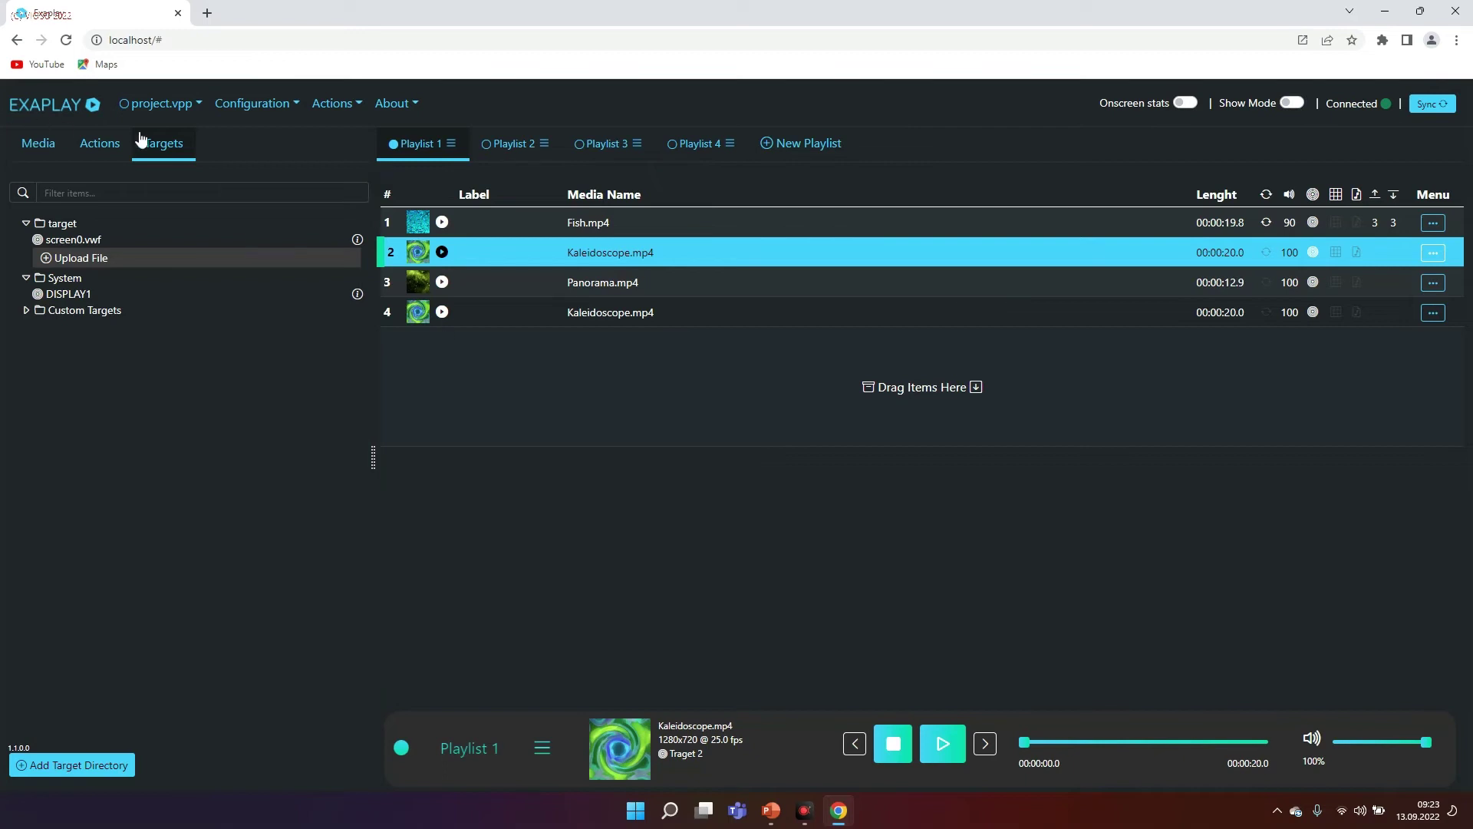
left_click(87, 147)
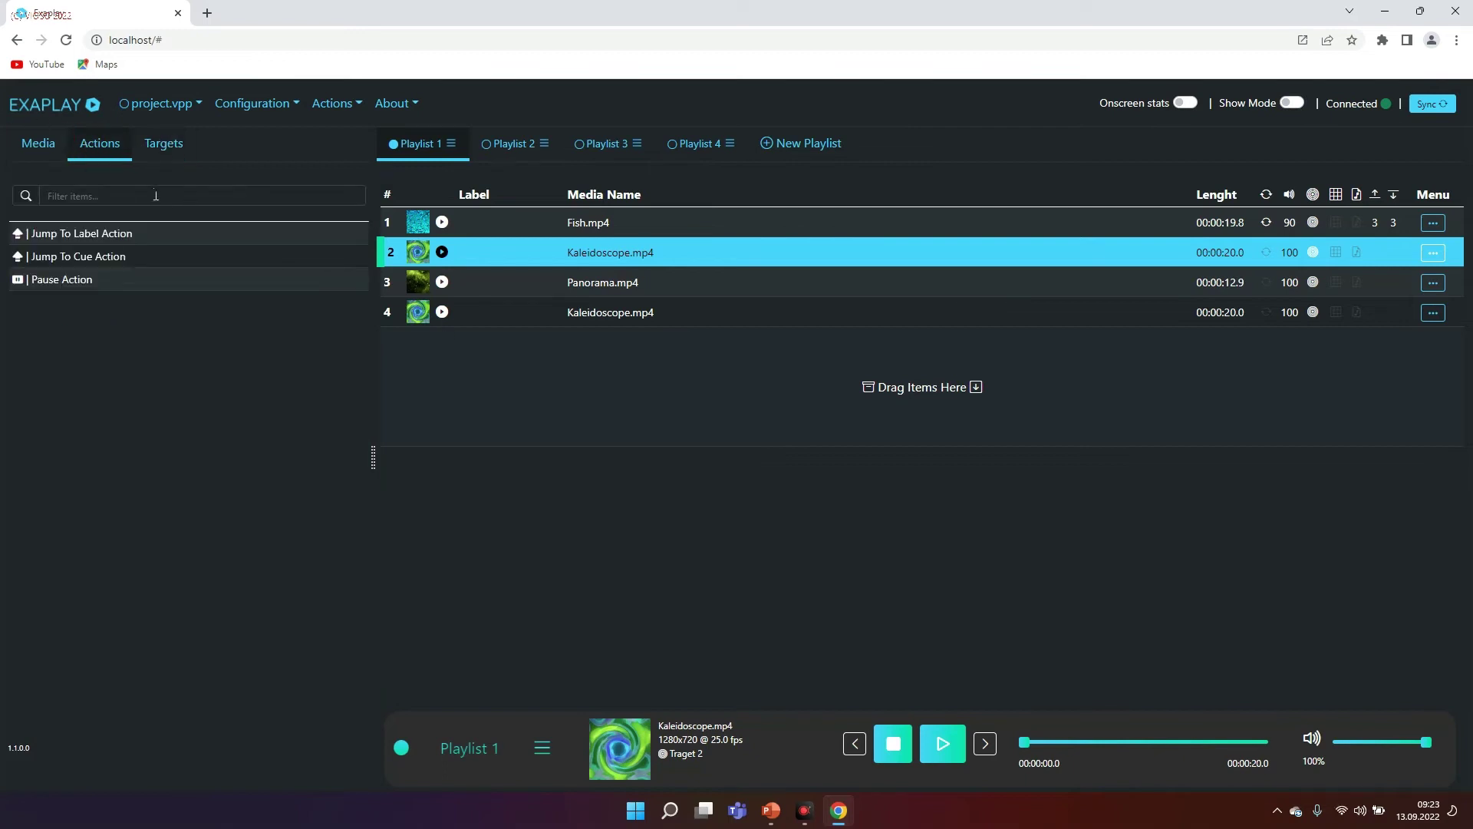
left_click_drag(85, 233, 800, 315)
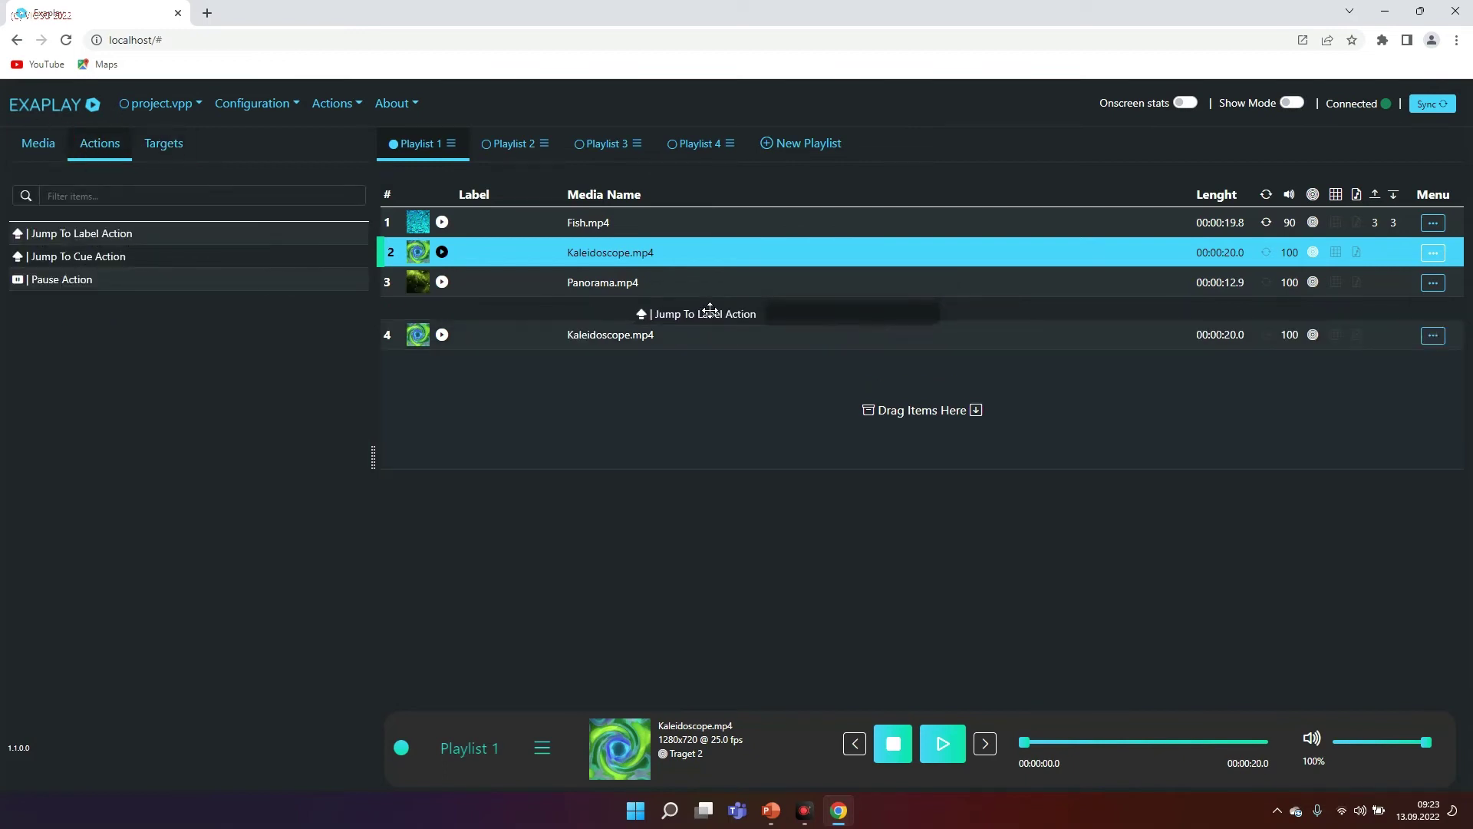
left_click(706, 316)
left_click(705, 326)
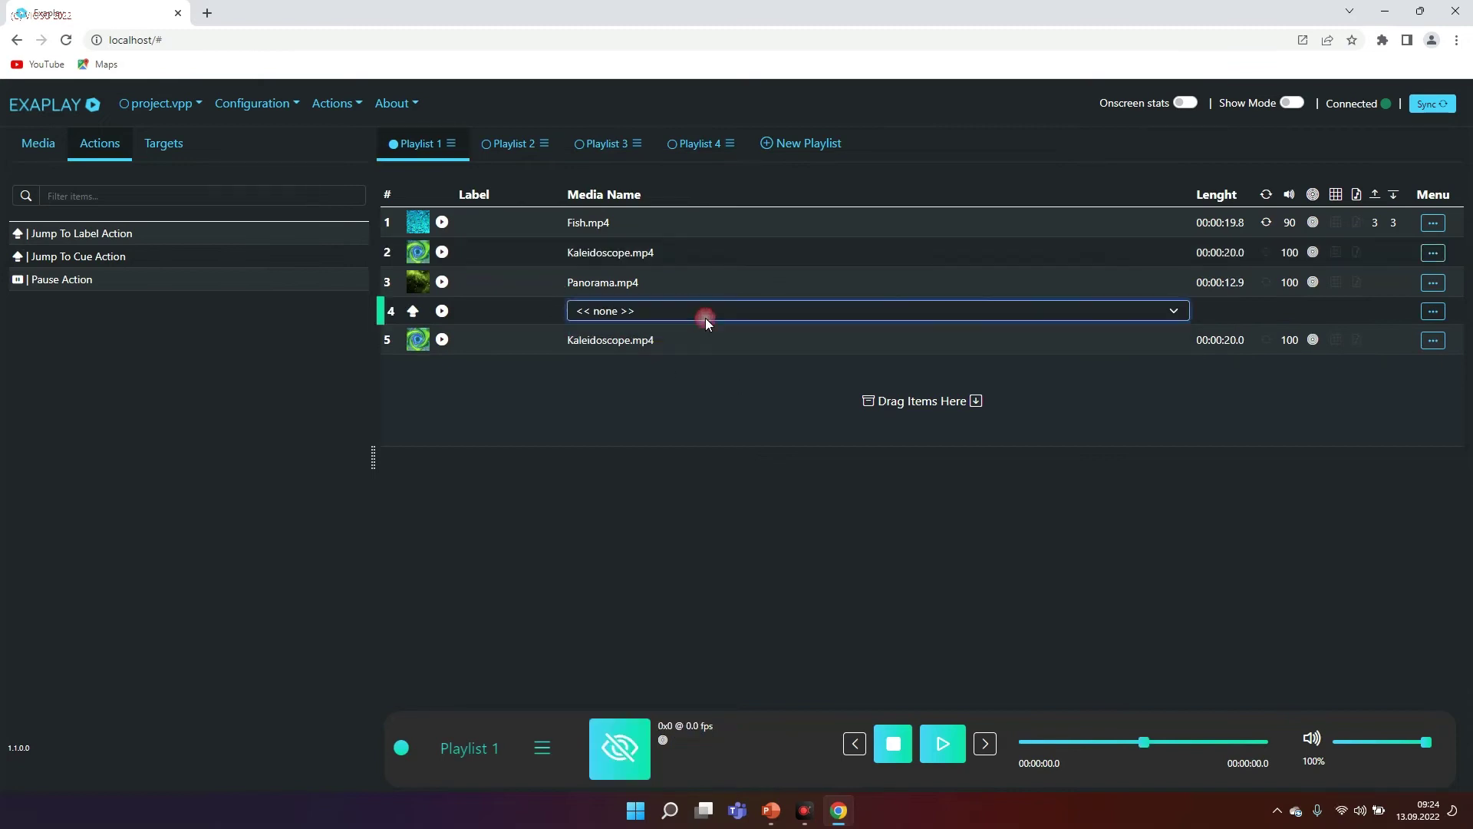
Step: Add a Jump To Cue action targeting cue 3 at the end of Playlist 1 and insert a Pause action below Fish.mp4
left_click_drag(122, 257, 711, 368)
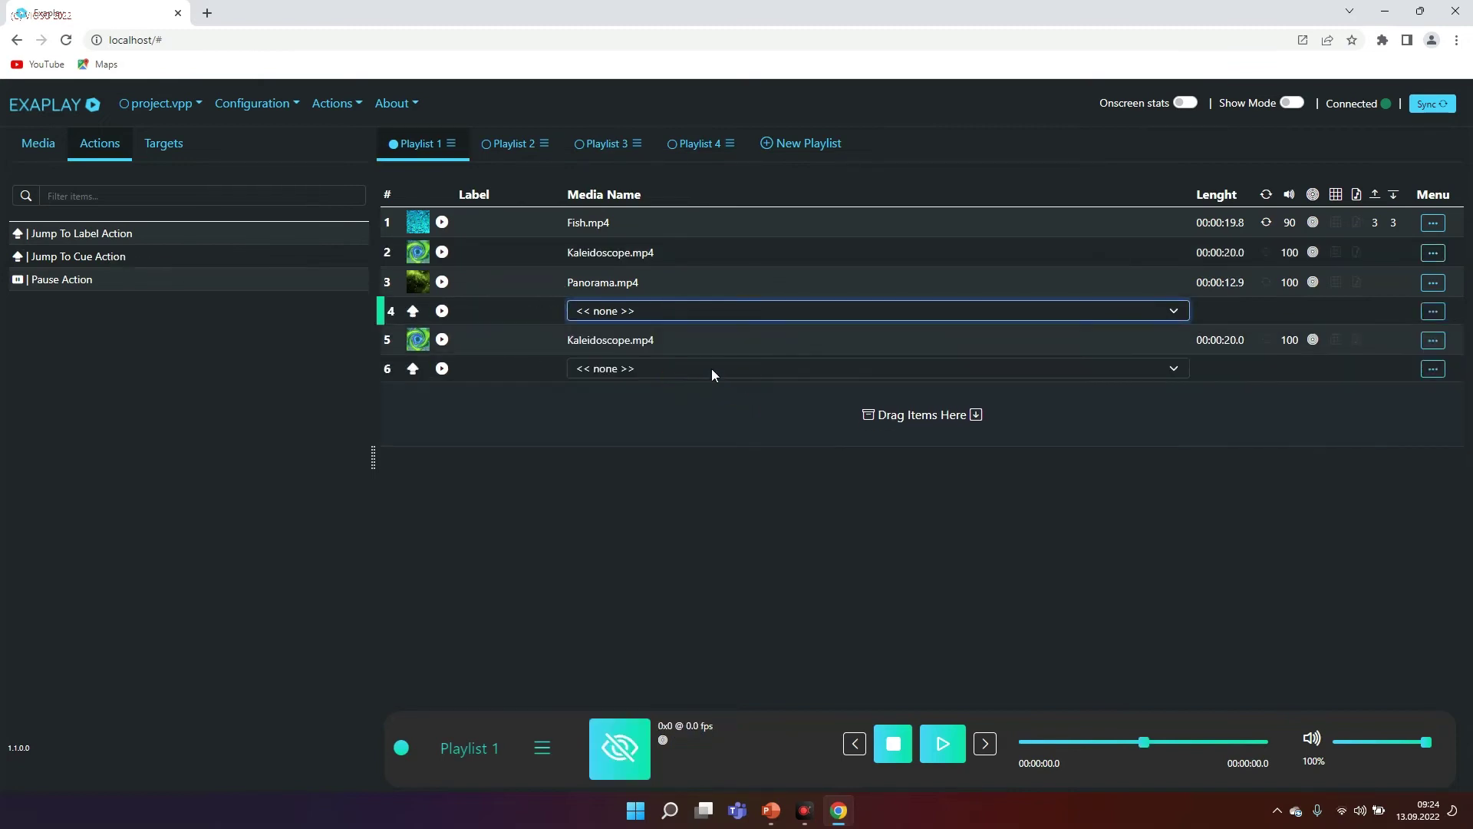
left_click(708, 367)
left_click(636, 429)
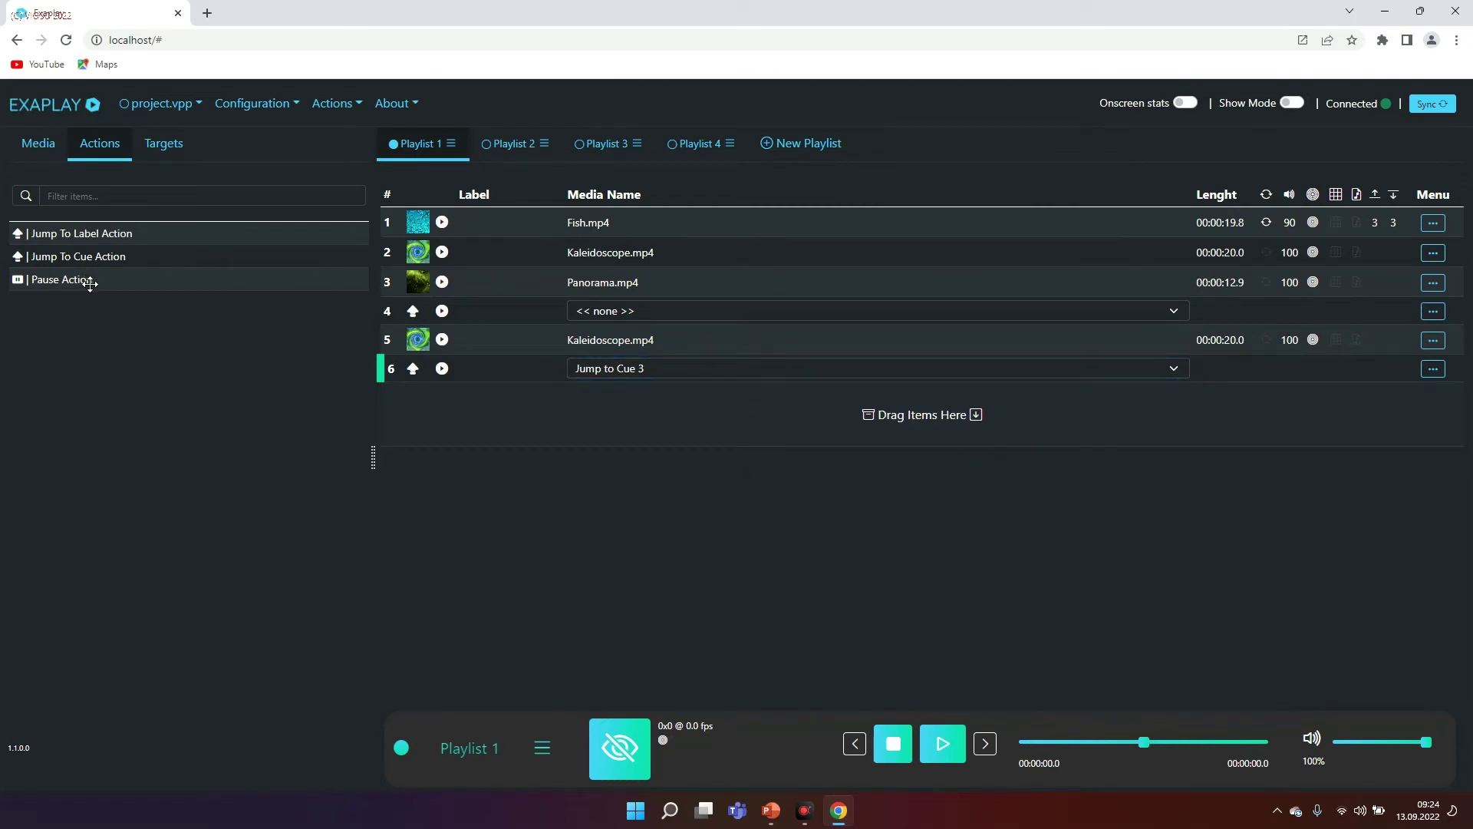
left_click_drag(88, 279, 827, 251)
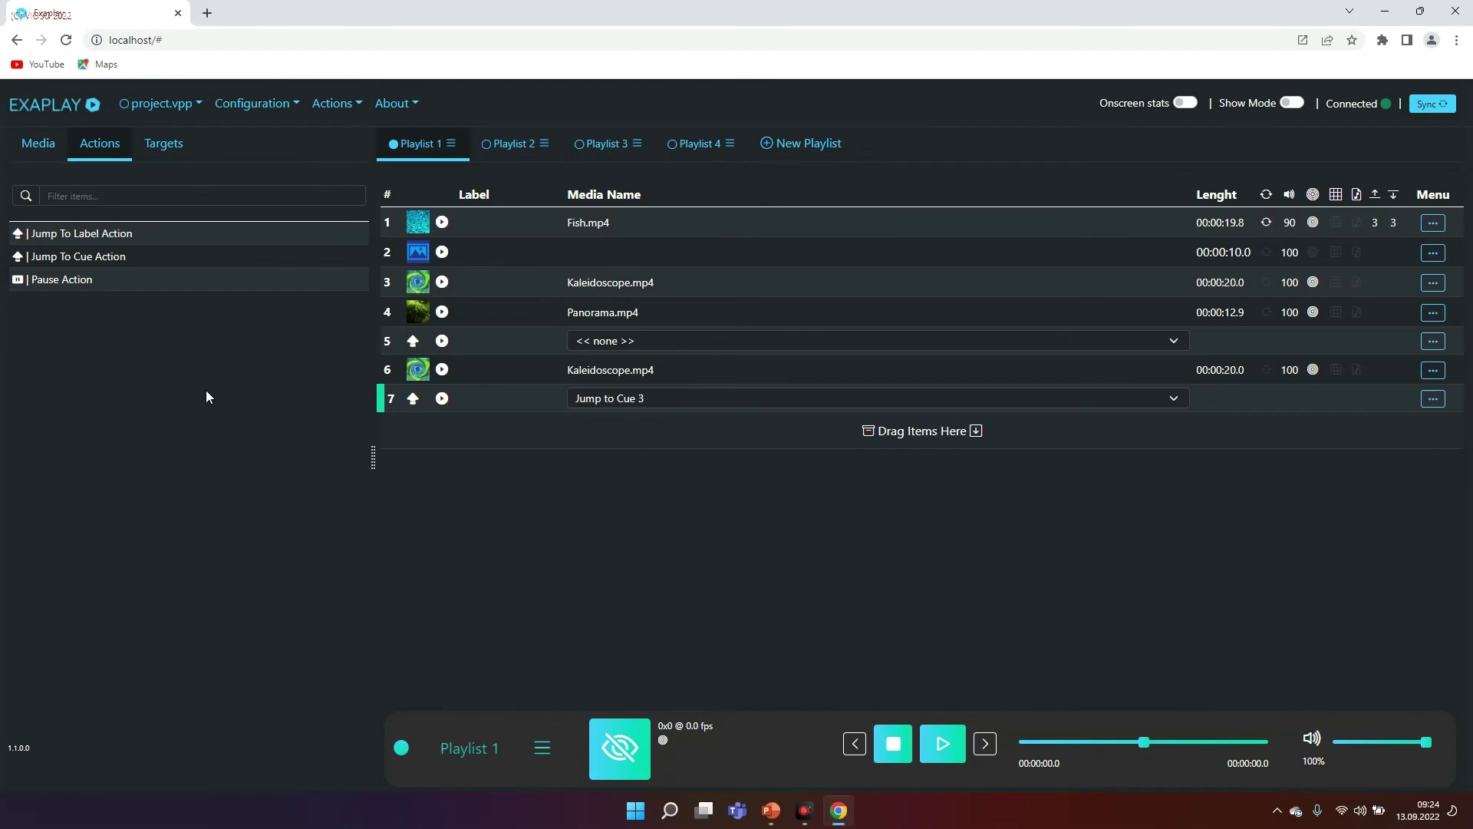
Step: Show the list of output targets and examine the screen0.vwf entry in the target folder
left_click(178, 147)
left_click_drag(73, 239, 106, 249)
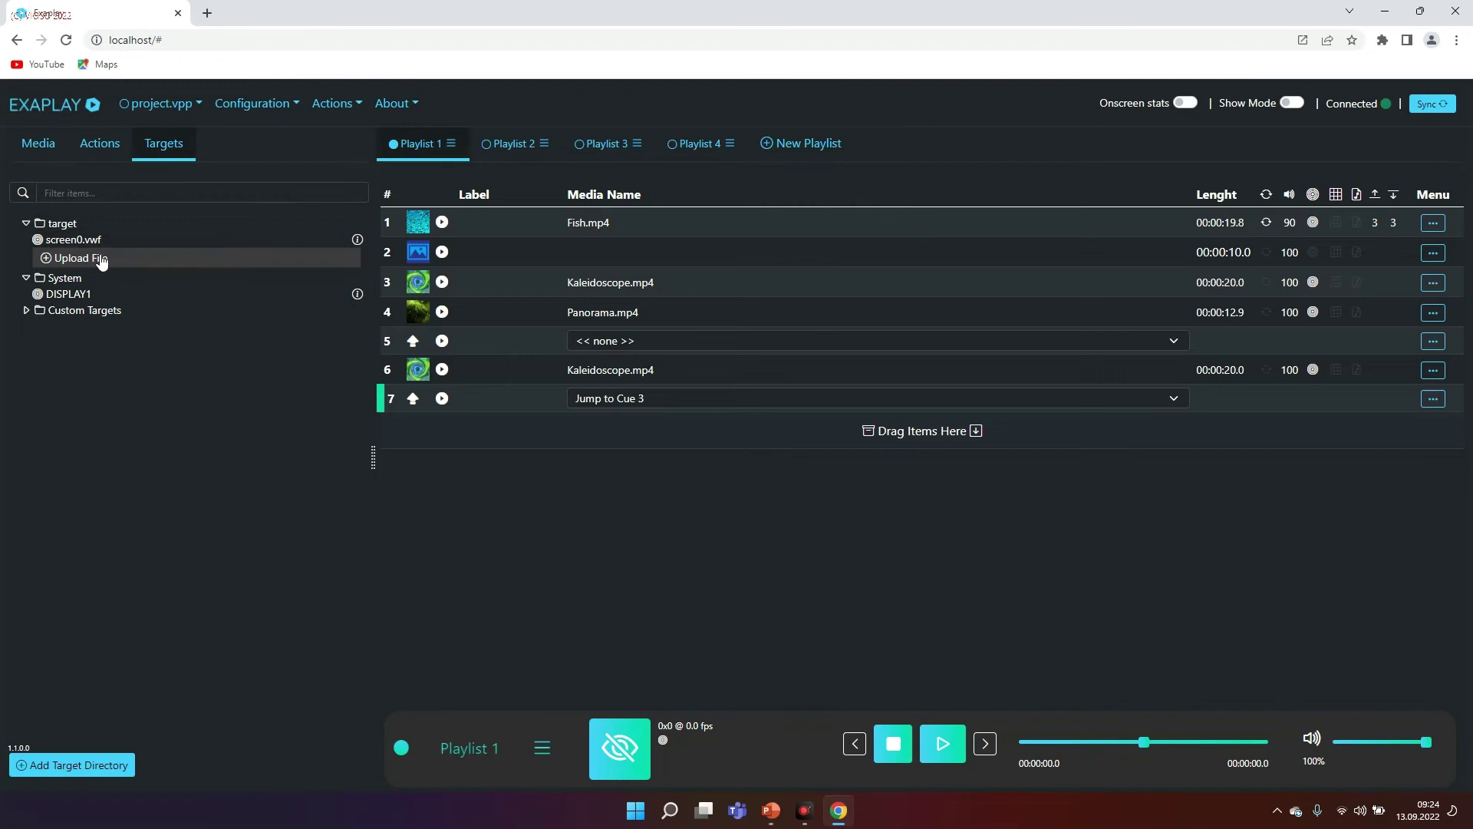
left_click_drag(80, 239, 103, 394)
Step: Review the project options and the system paths set for media files, targets and projects
left_click(181, 105)
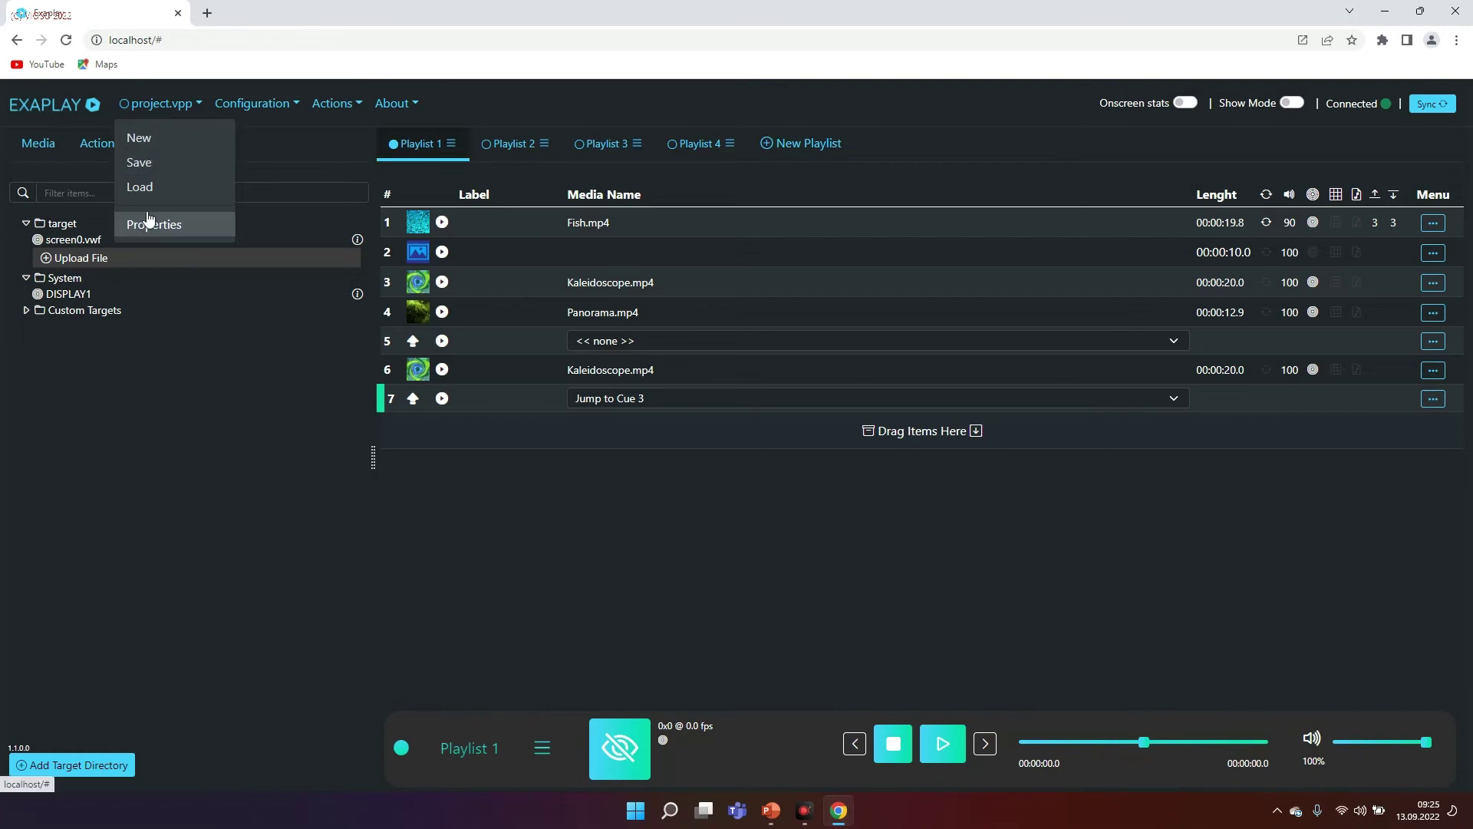
left_click(251, 104)
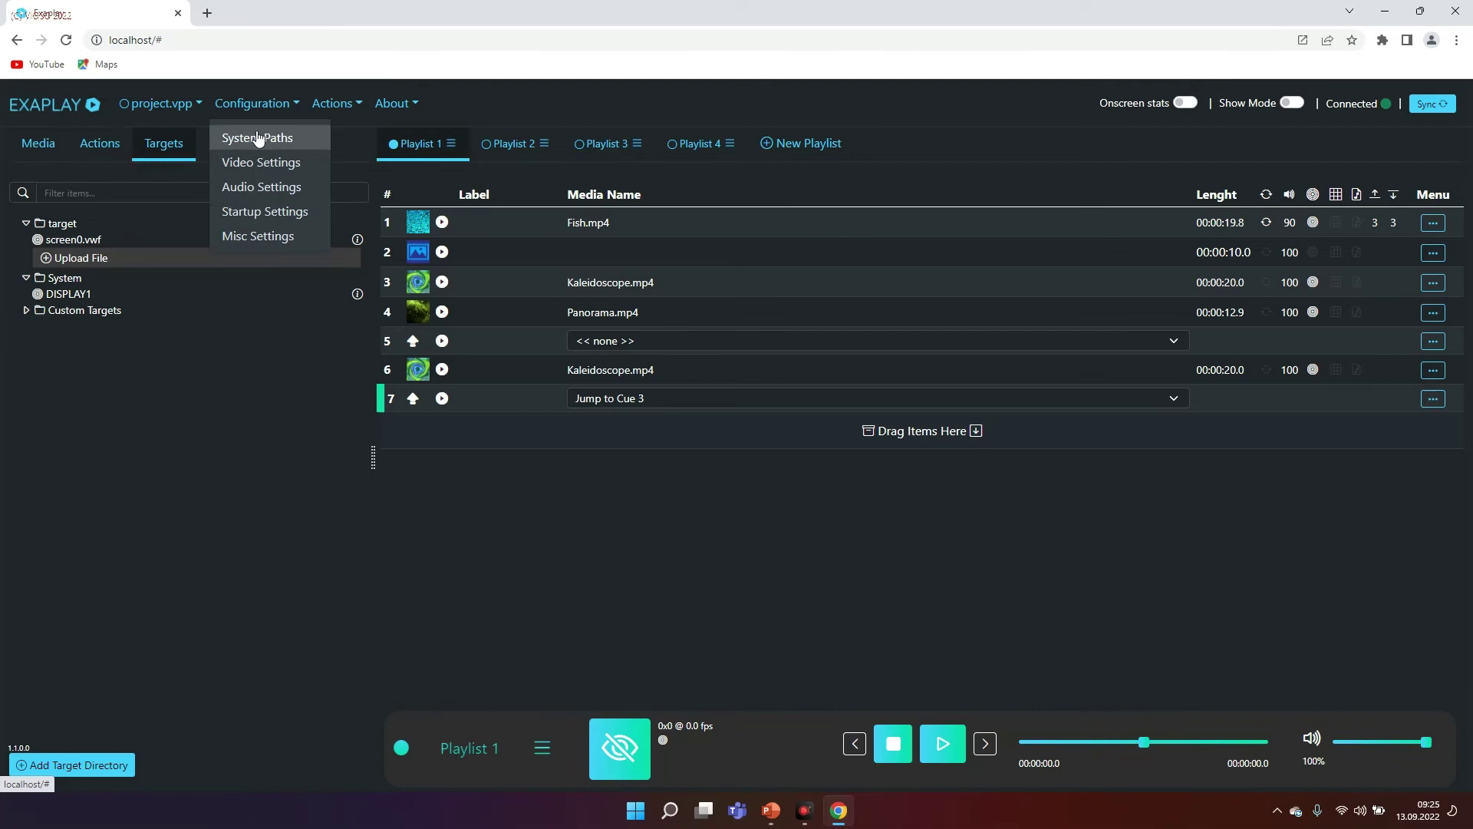
left_click(256, 137)
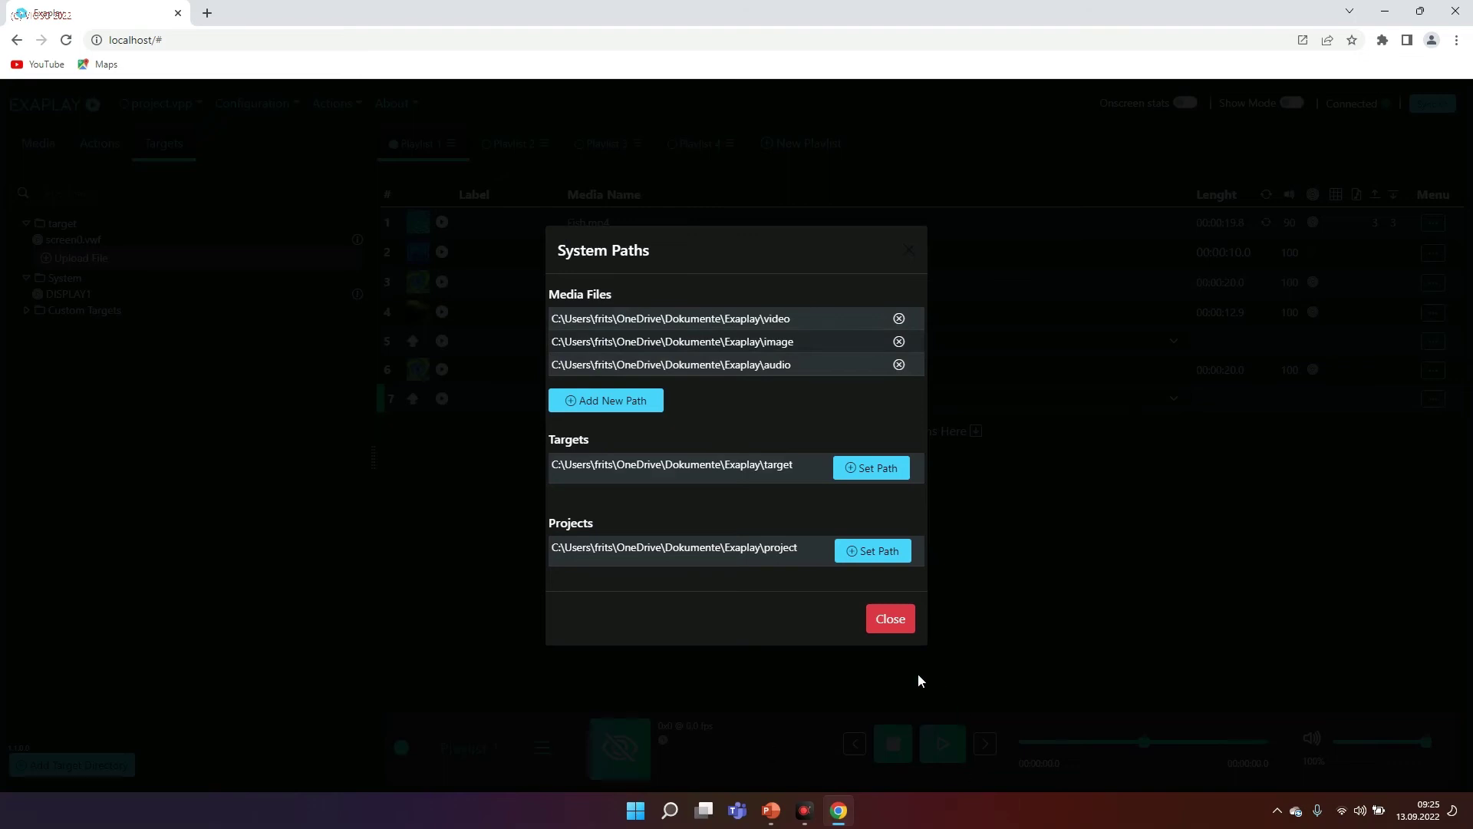
left_click(889, 622)
Step: Review the startup settings, including the startup playlist choices and the play-from-cue option, without saving changes
left_click(265, 100)
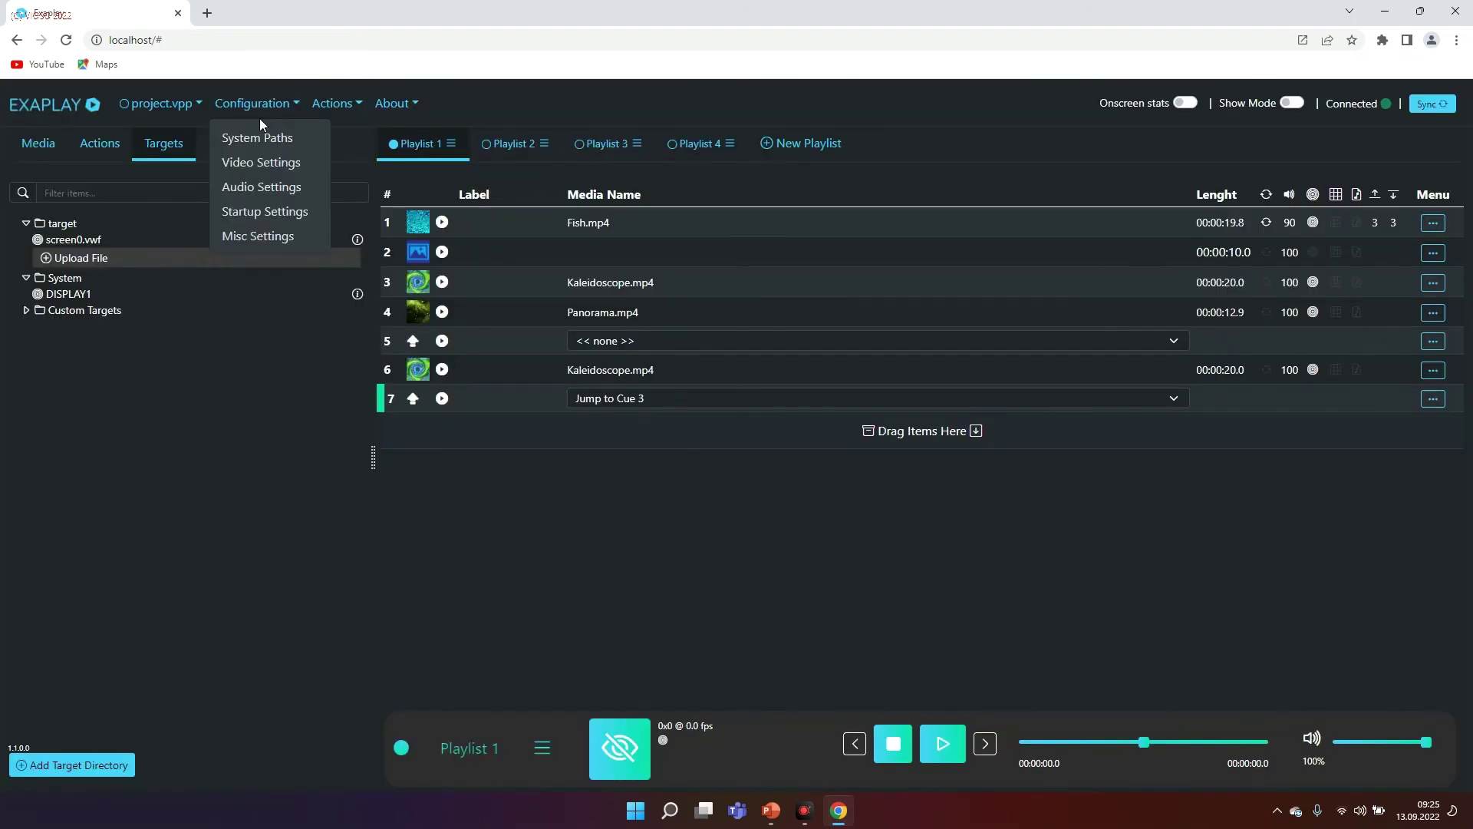
left_click(260, 211)
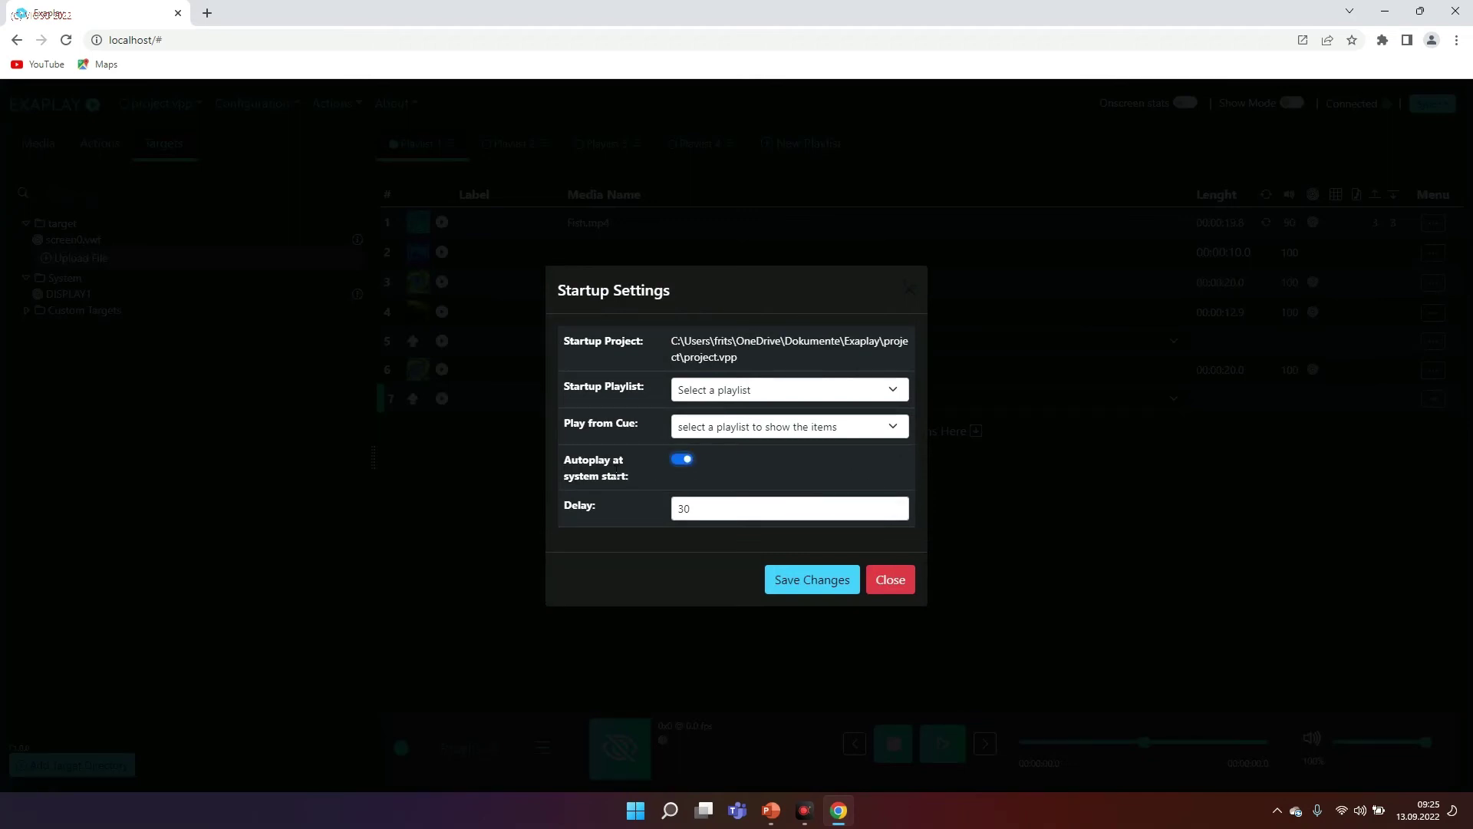
left_click(753, 385)
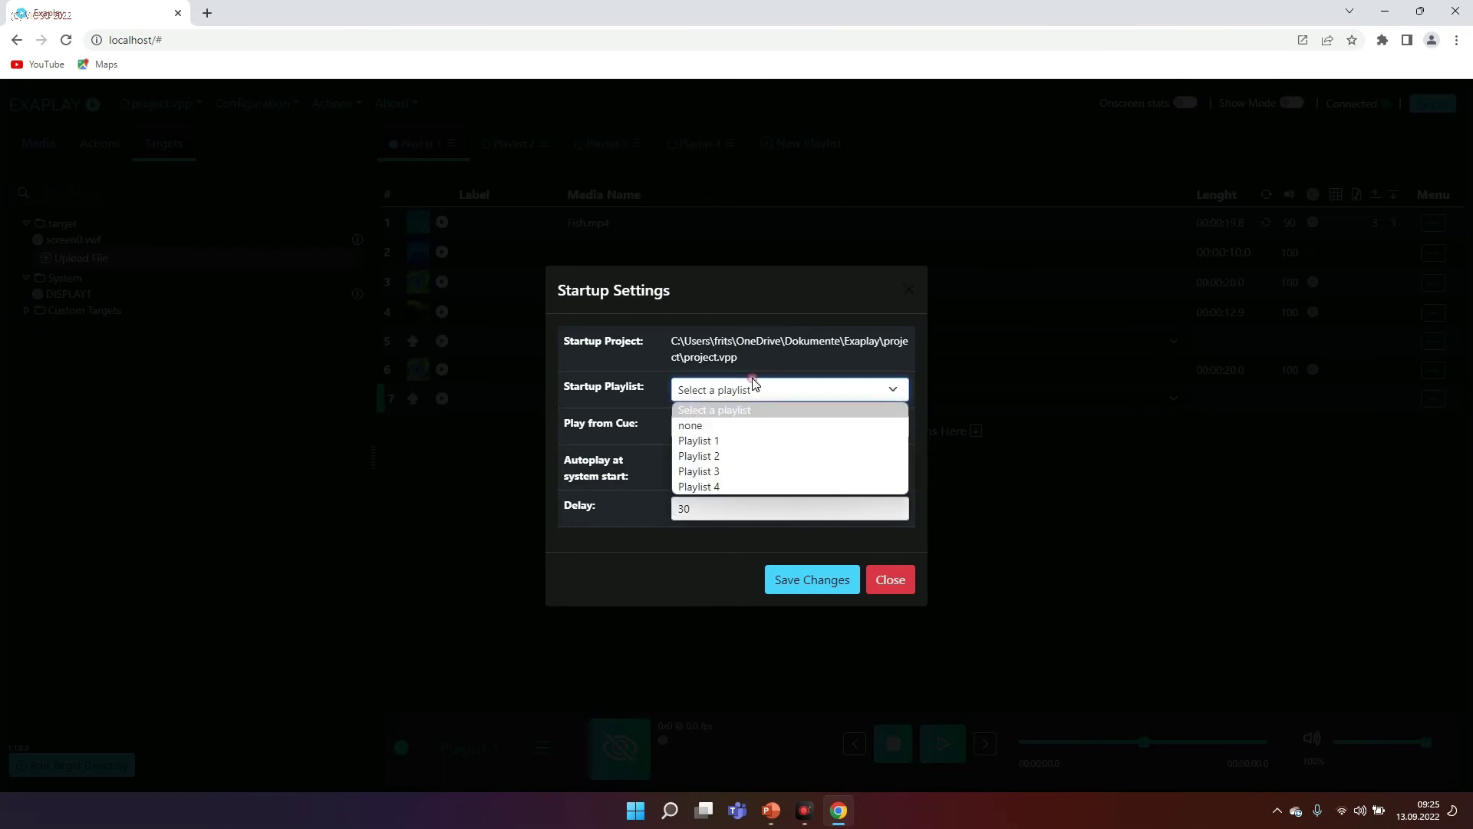
left_click(752, 379)
left_click(763, 425)
left_click(763, 426)
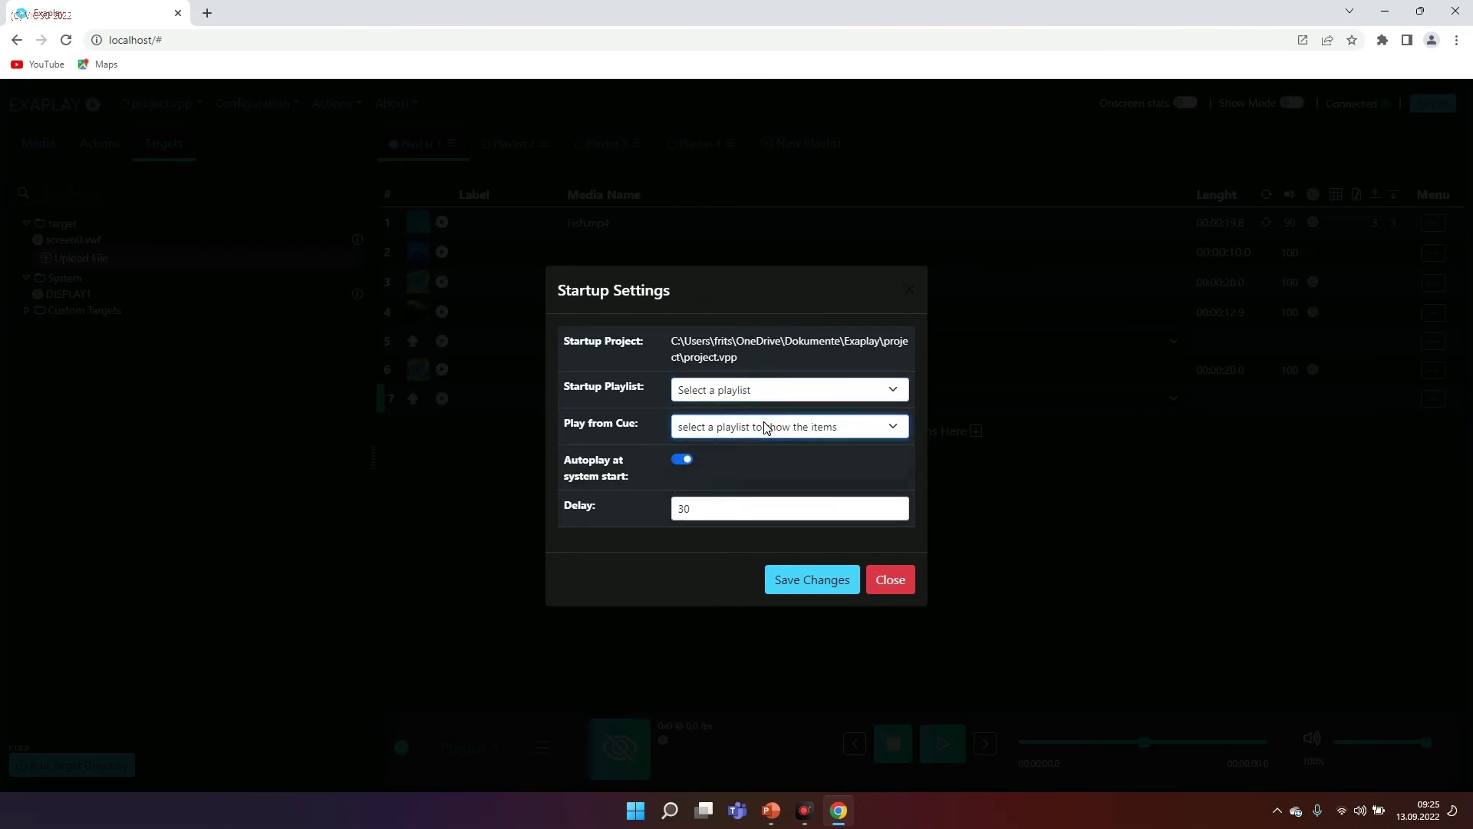
left_click(895, 581)
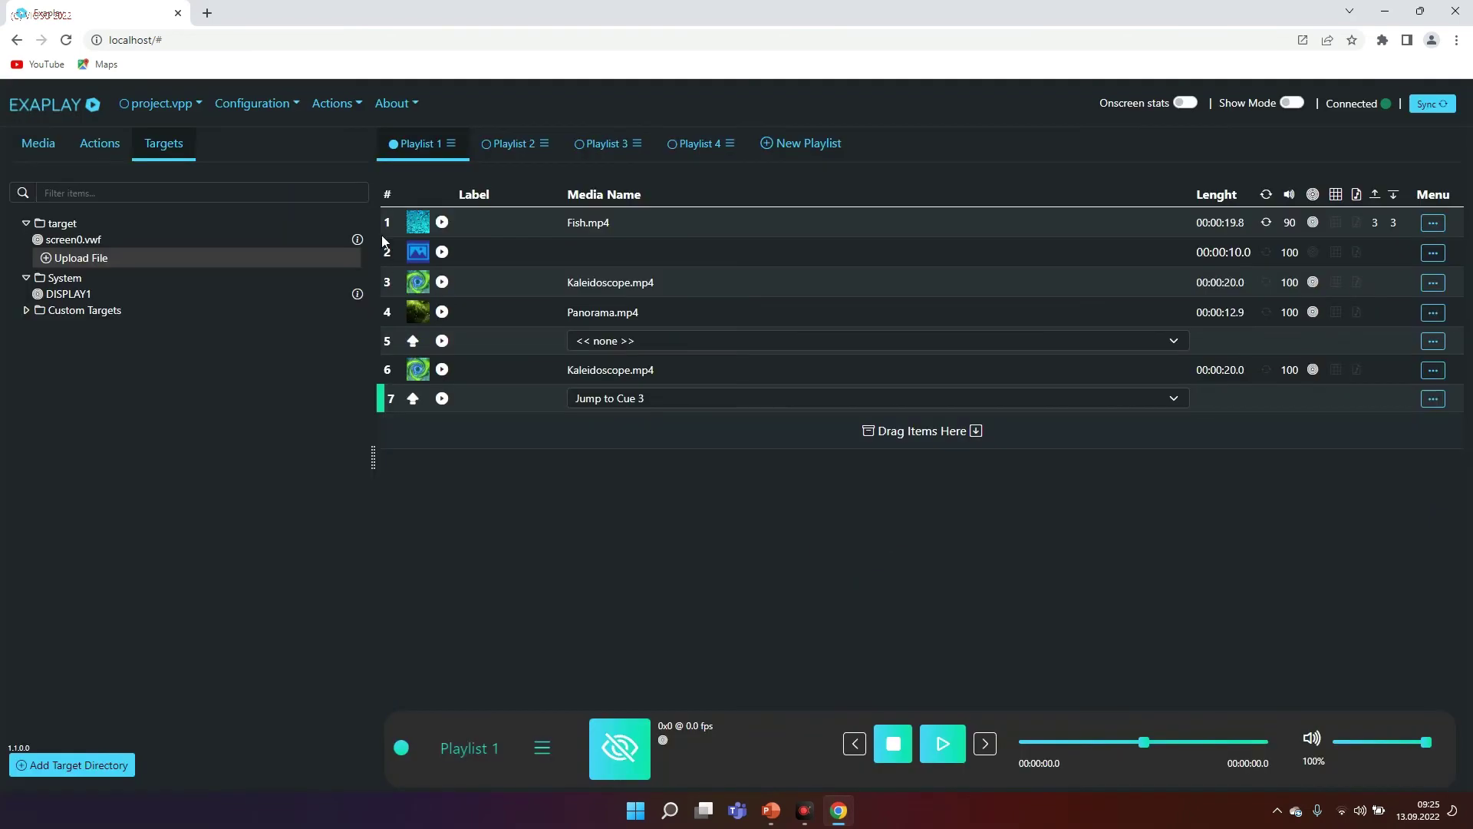
left_click(329, 104)
left_click(283, 102)
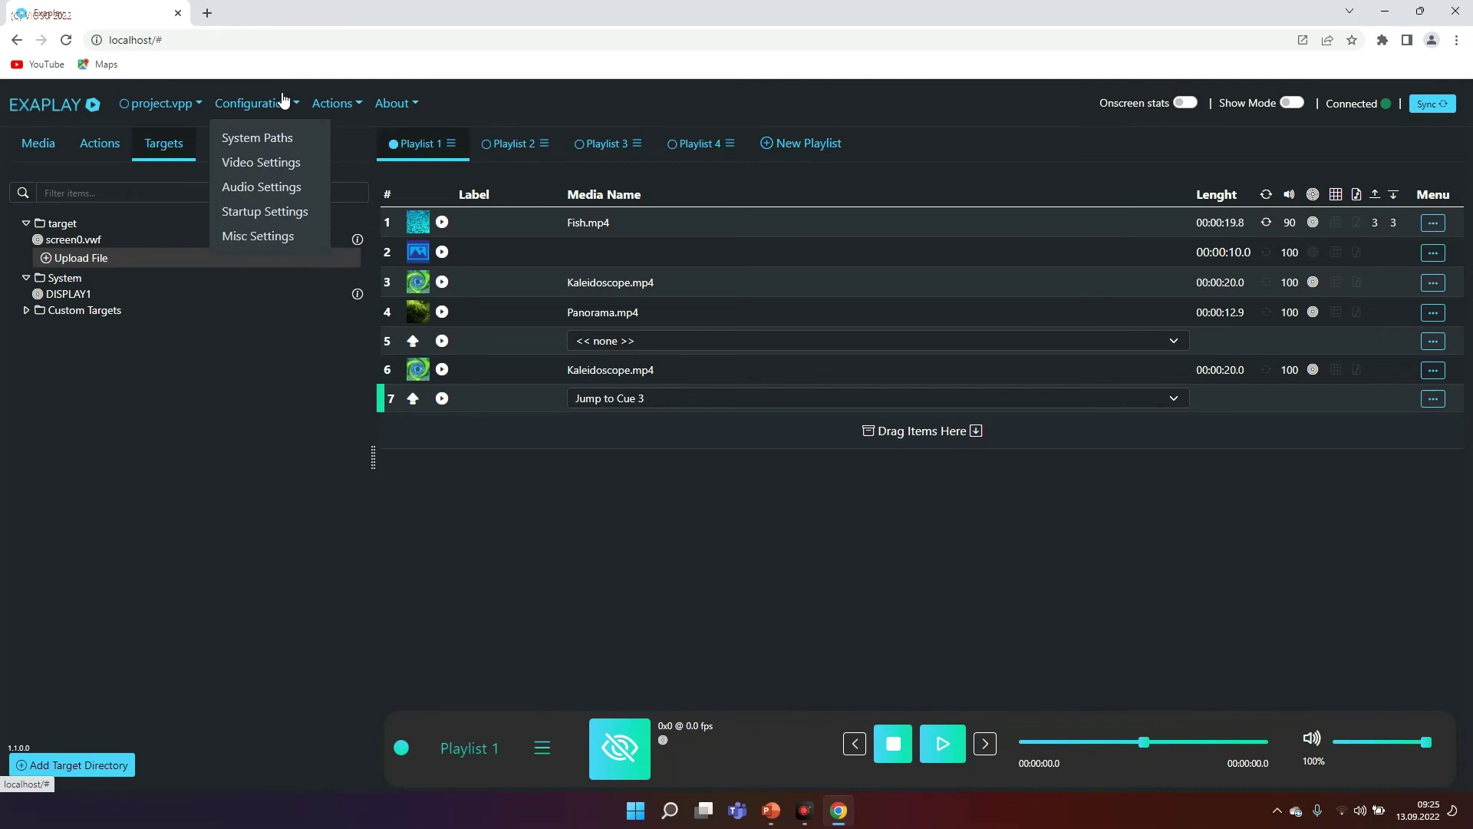
left_click(334, 102)
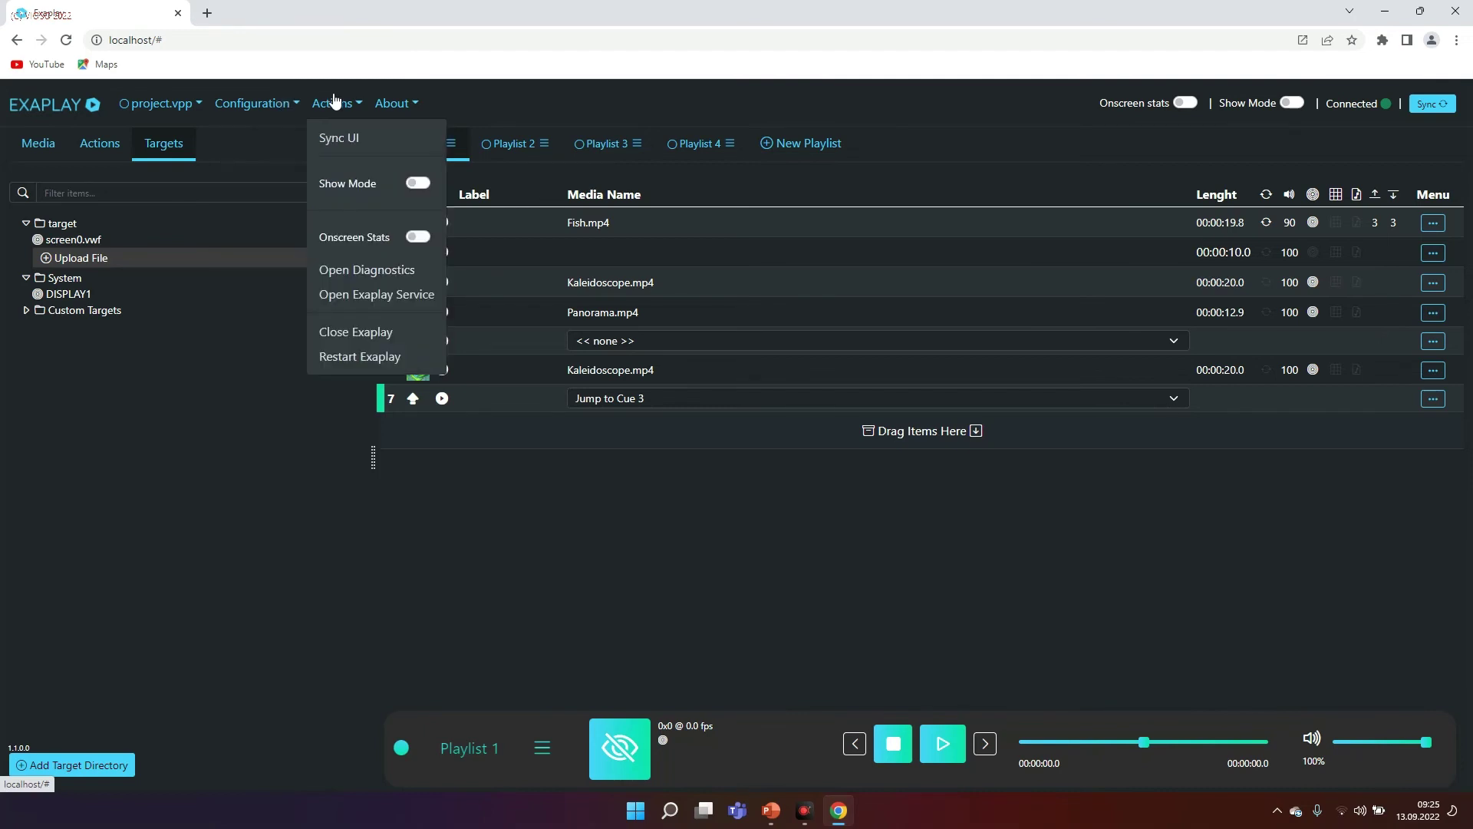
left_click(335, 99)
left_click(331, 105)
left_click(367, 269)
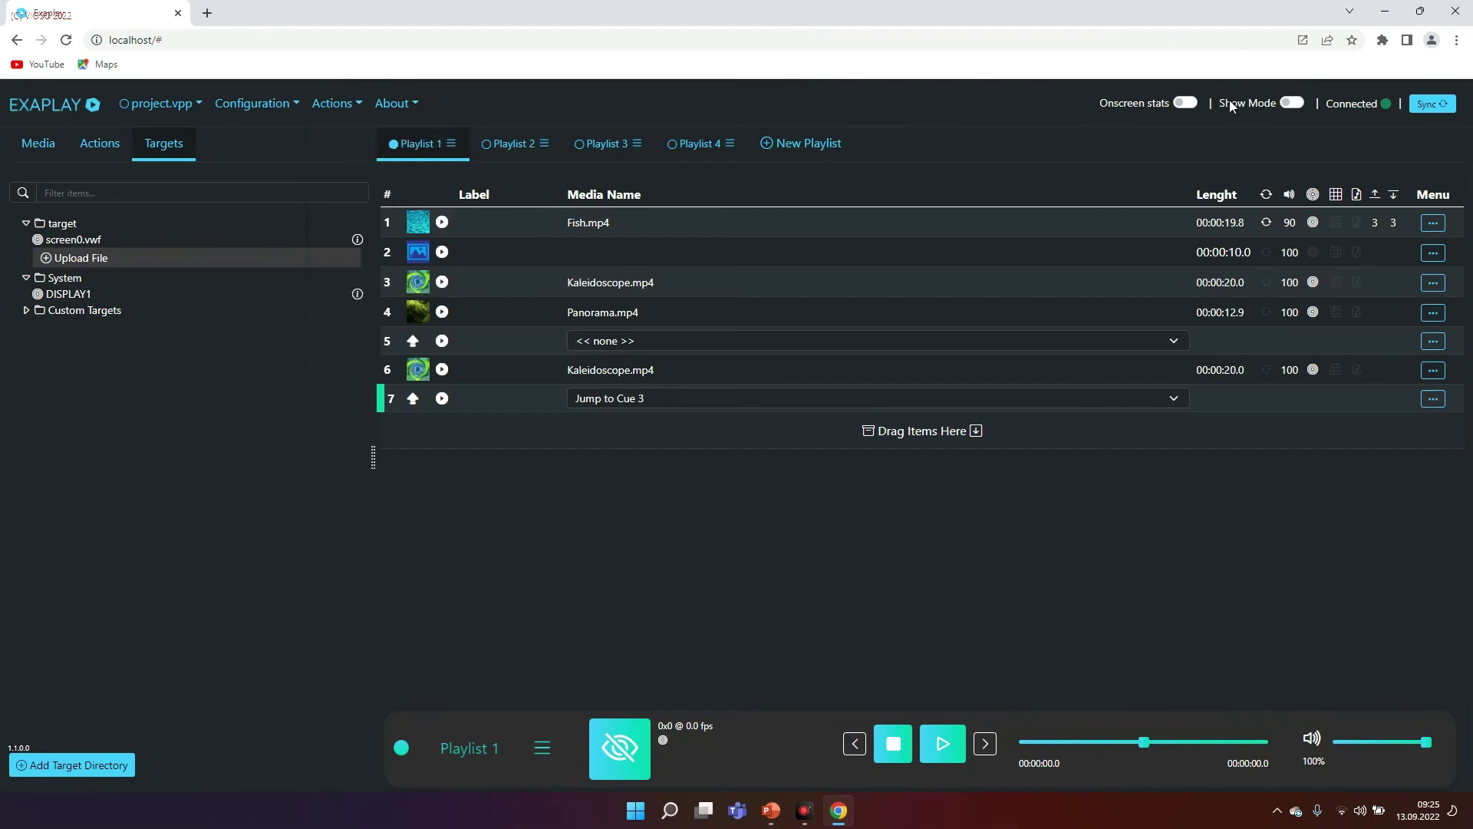
Step: Enable Show Mode, play cue 3 (Kaleidoscope.mp4) of Playlist 1 and turn on the onscreen stats
left_click(1295, 103)
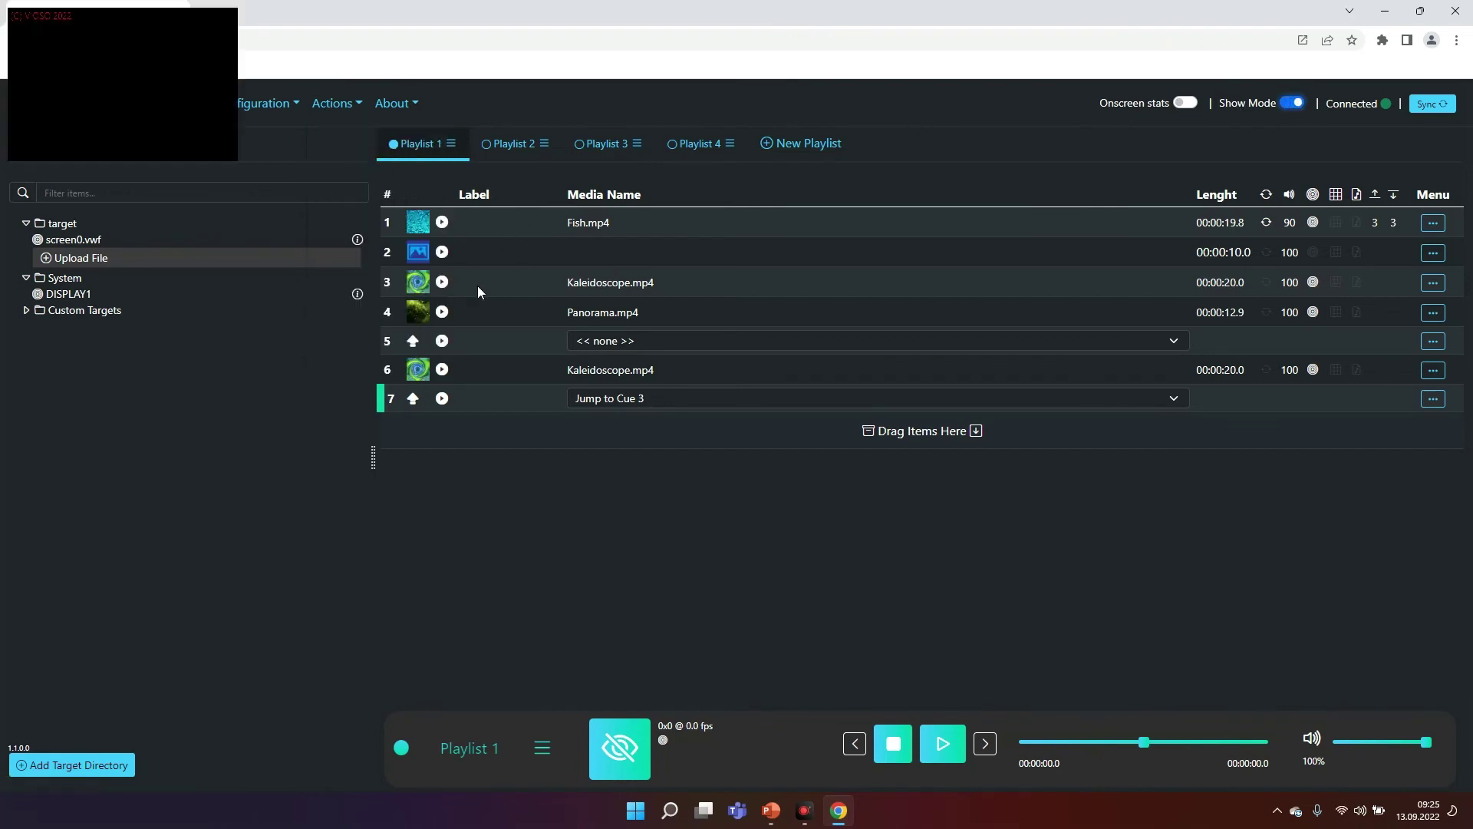
left_click(442, 281)
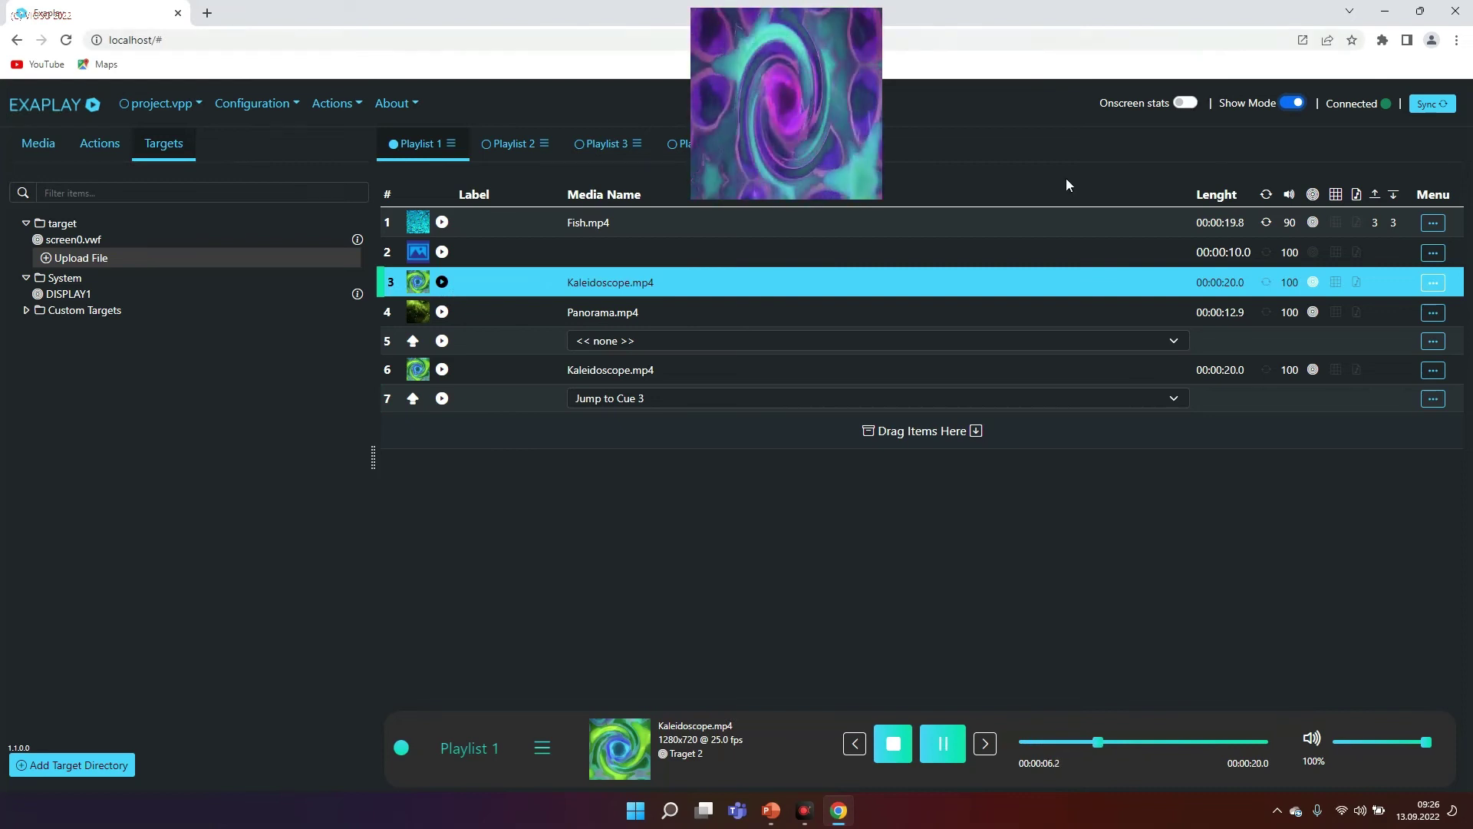
left_click(1186, 104)
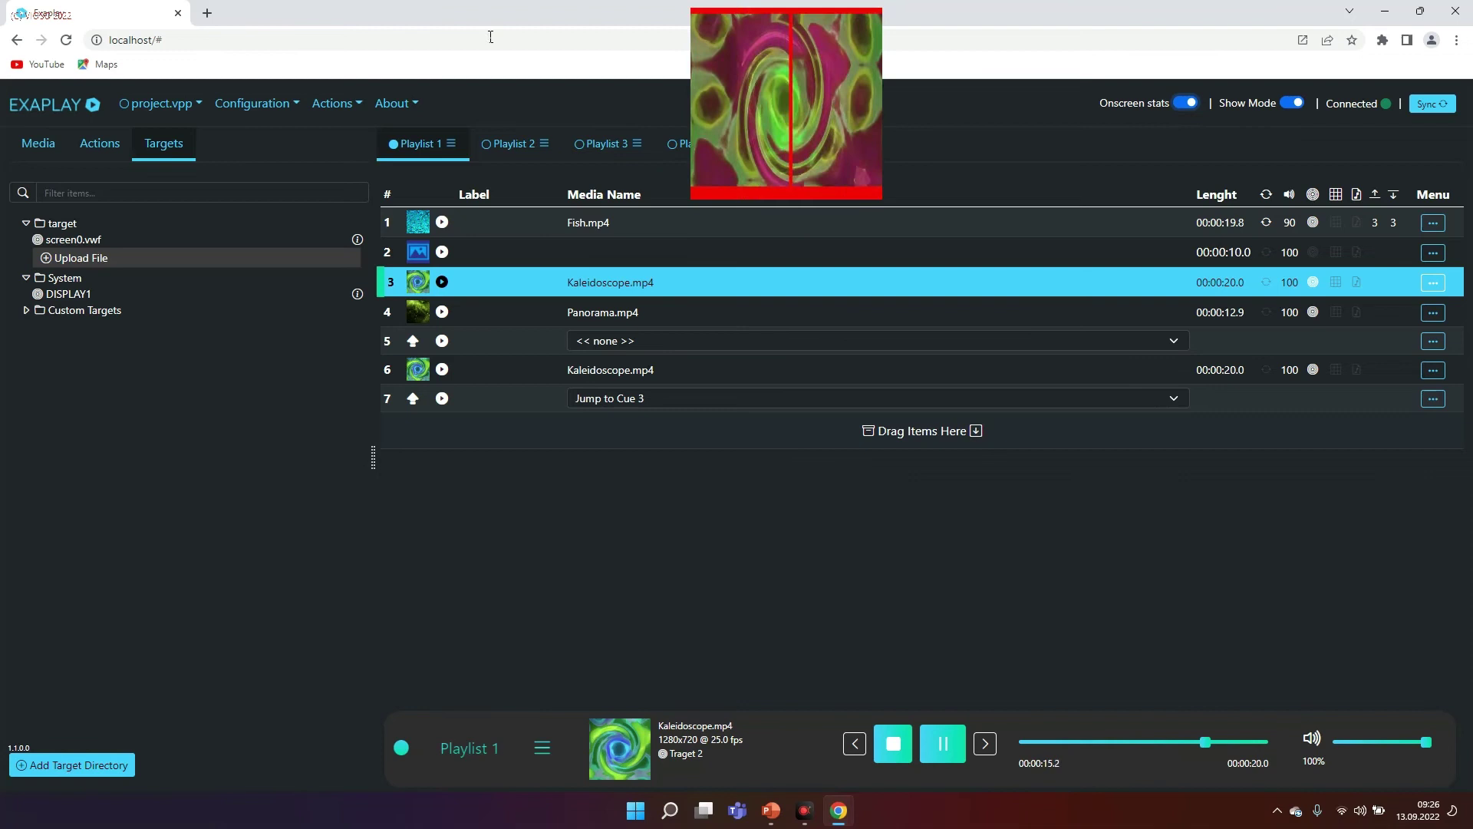
Step: Open the Exaplay Diagnostics page in its own tab and exit Show Mode
left_click(331, 103)
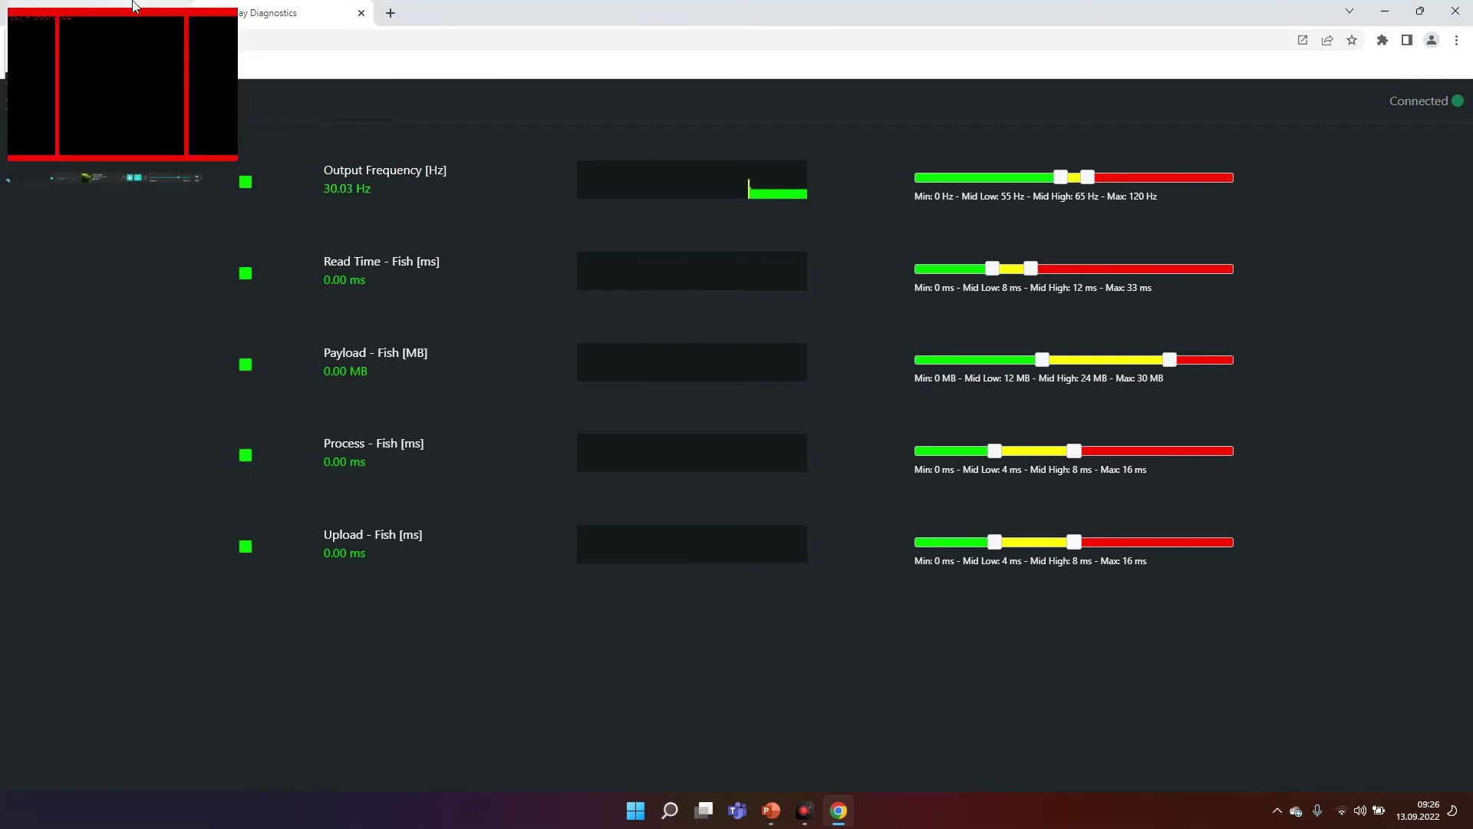
key("Escape")
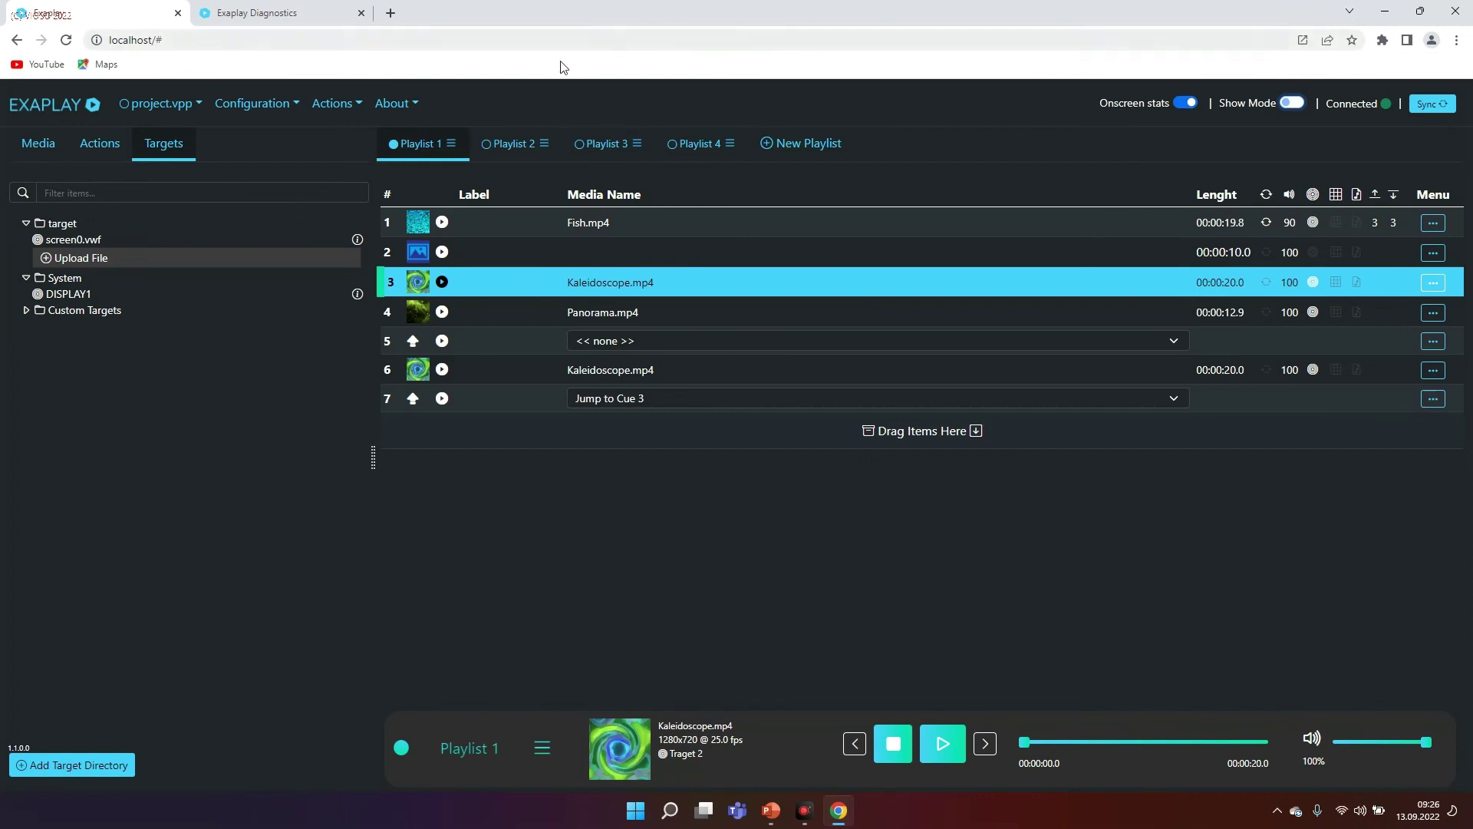
Step: Look over the help, license and about options, and synchronize the Exaplay interface
left_click(413, 109)
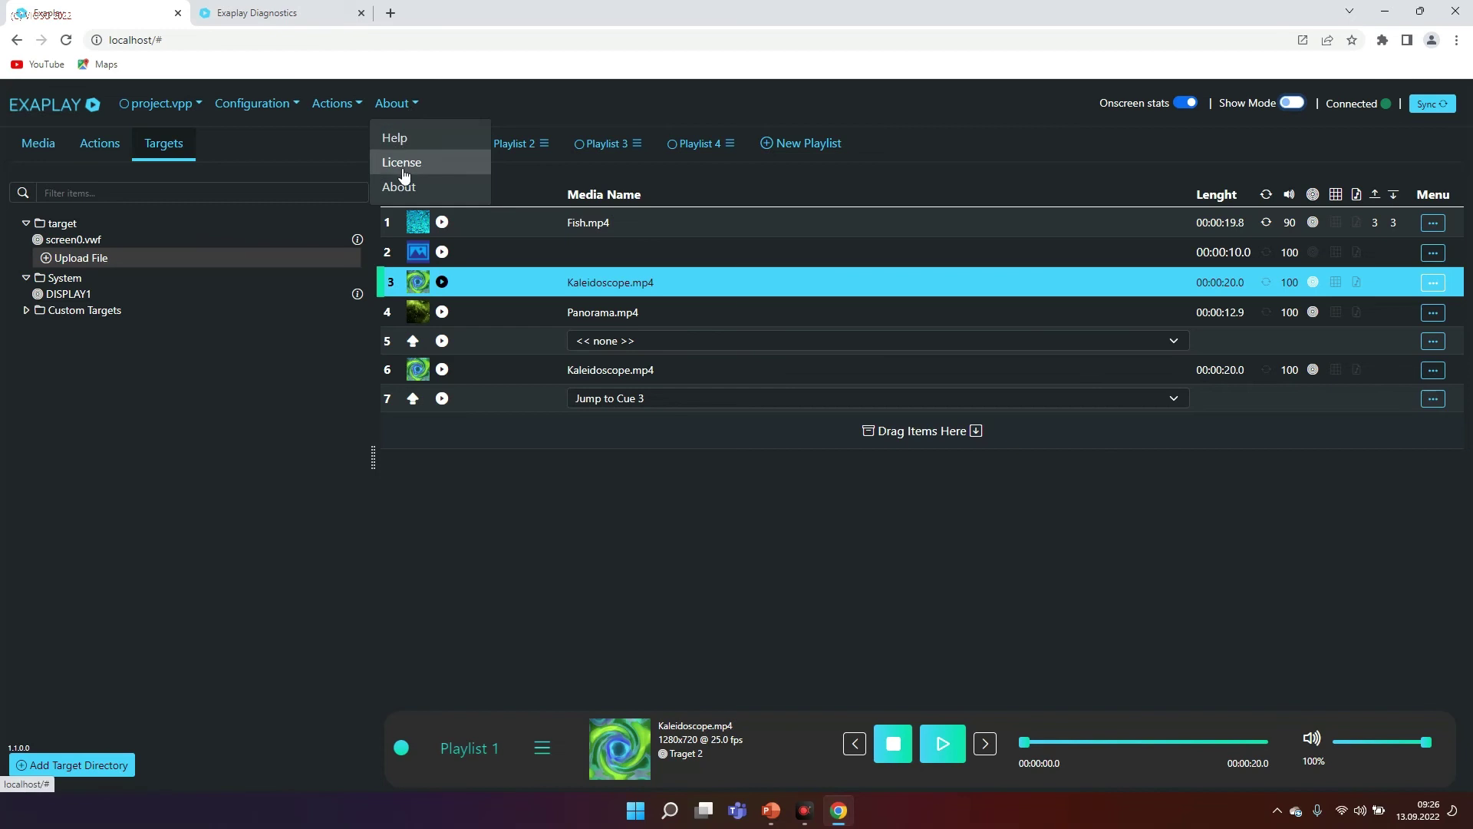
left_click(1033, 309)
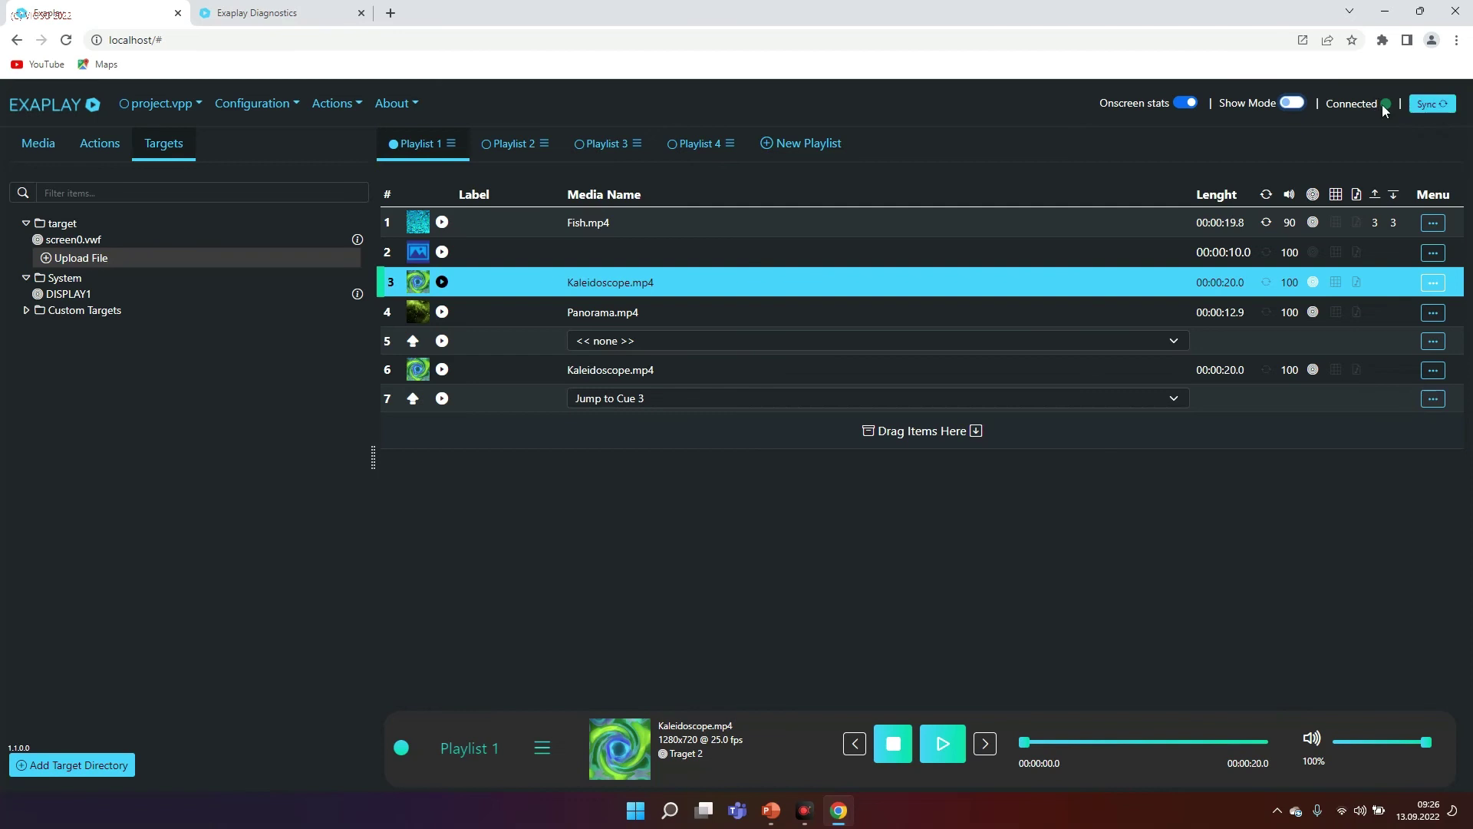
left_click(1446, 107)
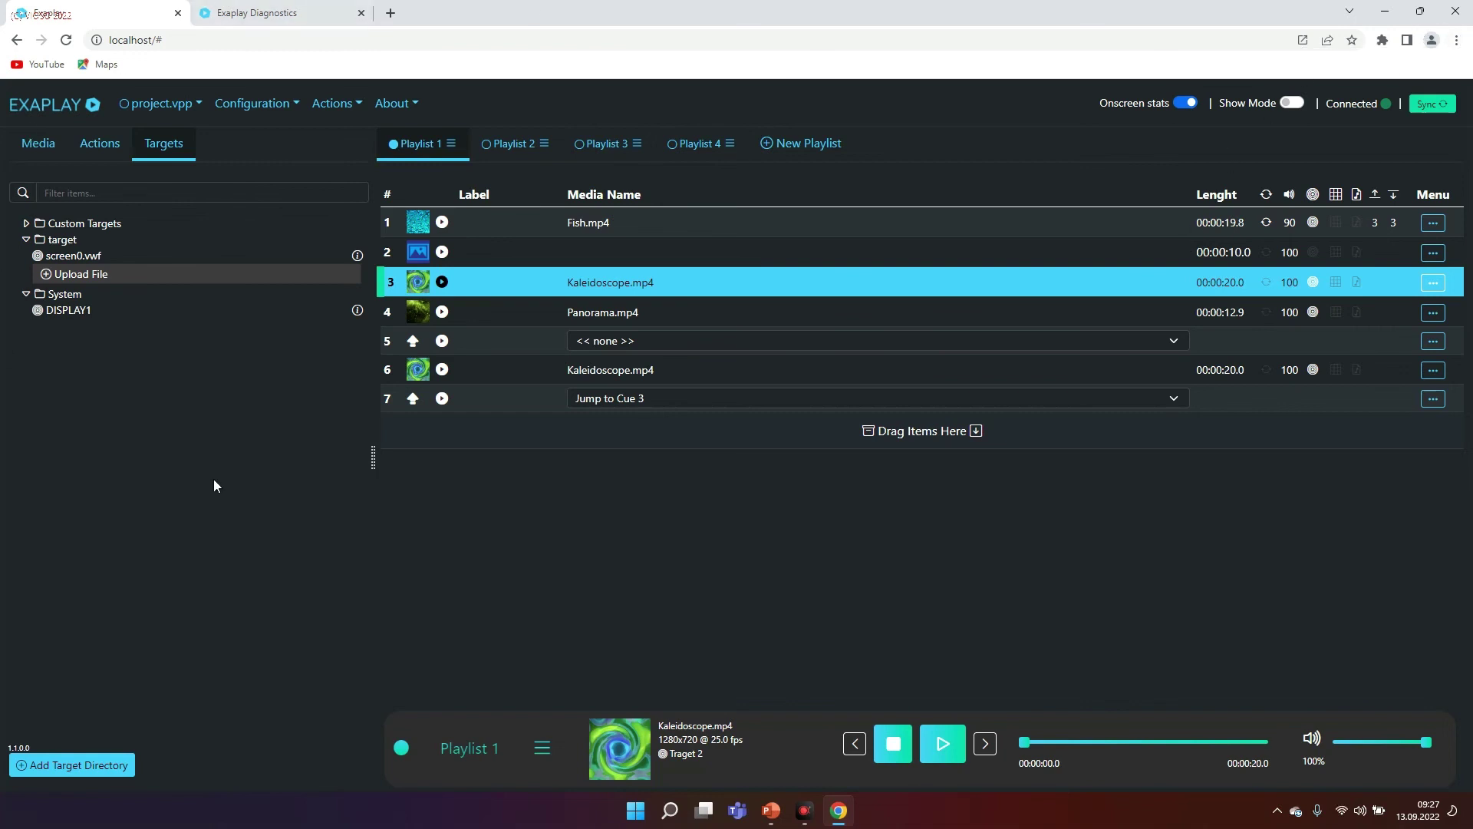
Step: Create a browser shortcut to the Exaplay page named "Exaplay APP" that opens as a window
left_click(1457, 43)
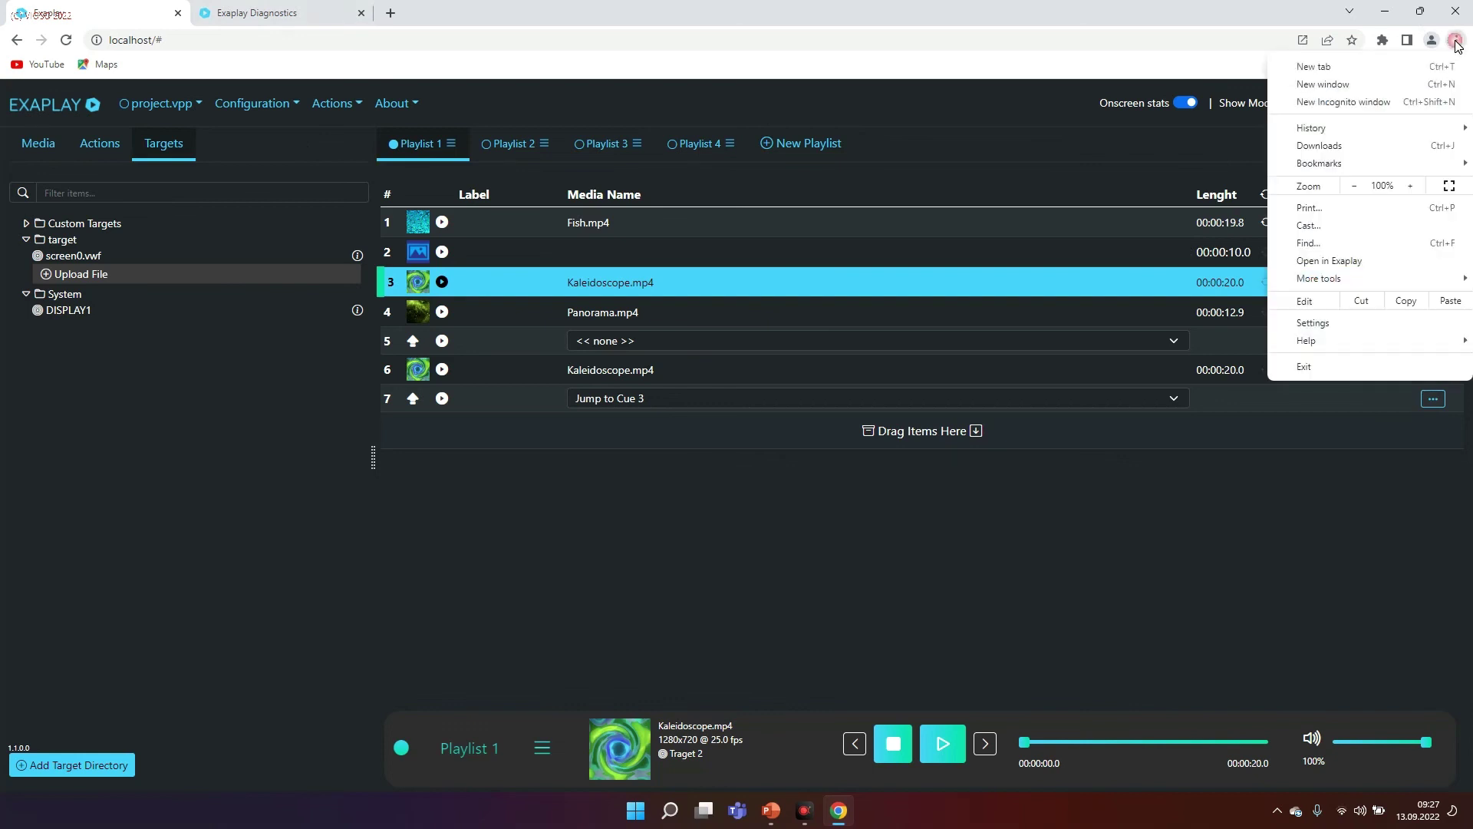
mouse_move(1315, 283)
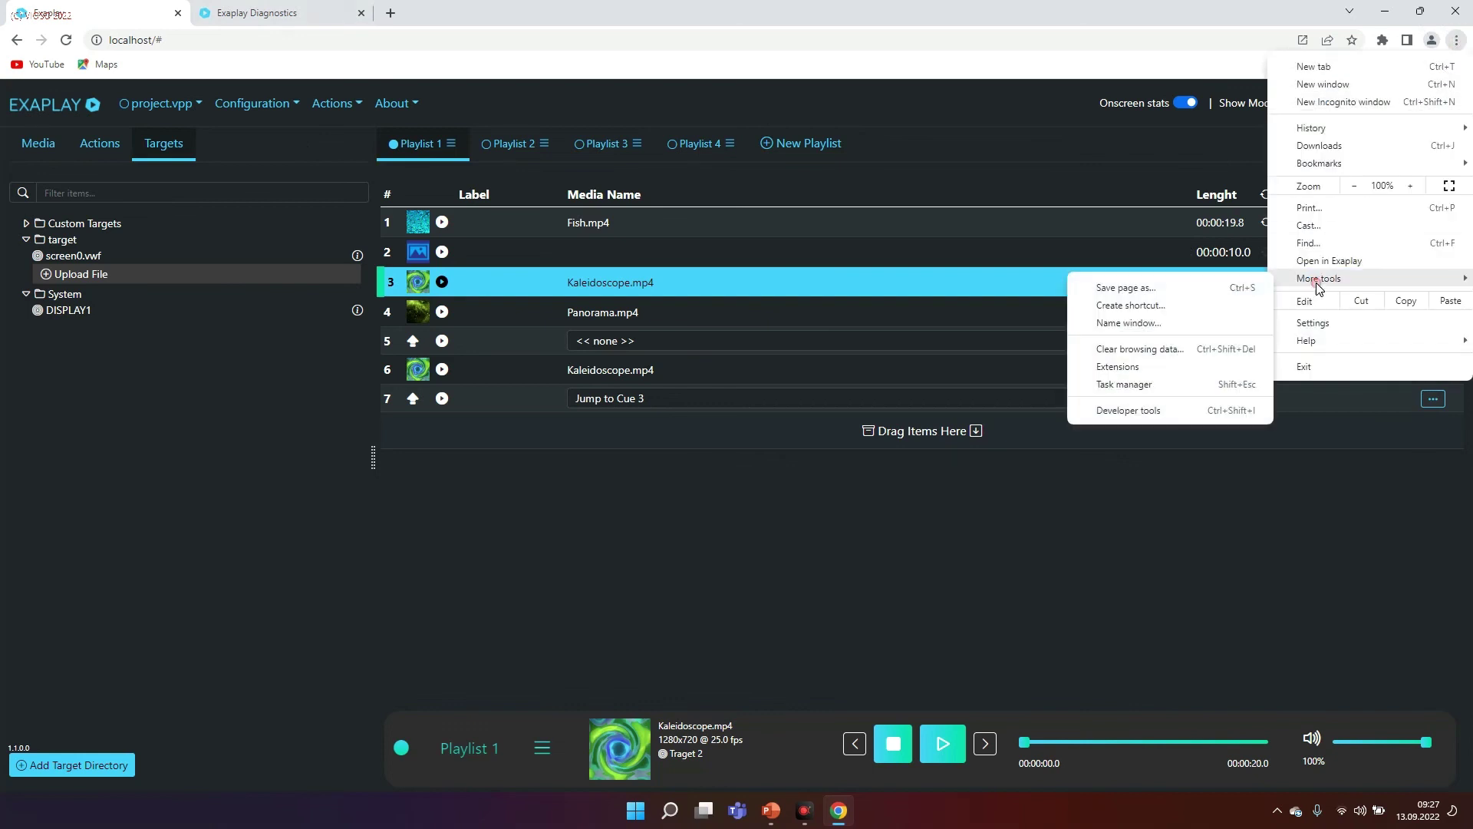
left_click(1122, 305)
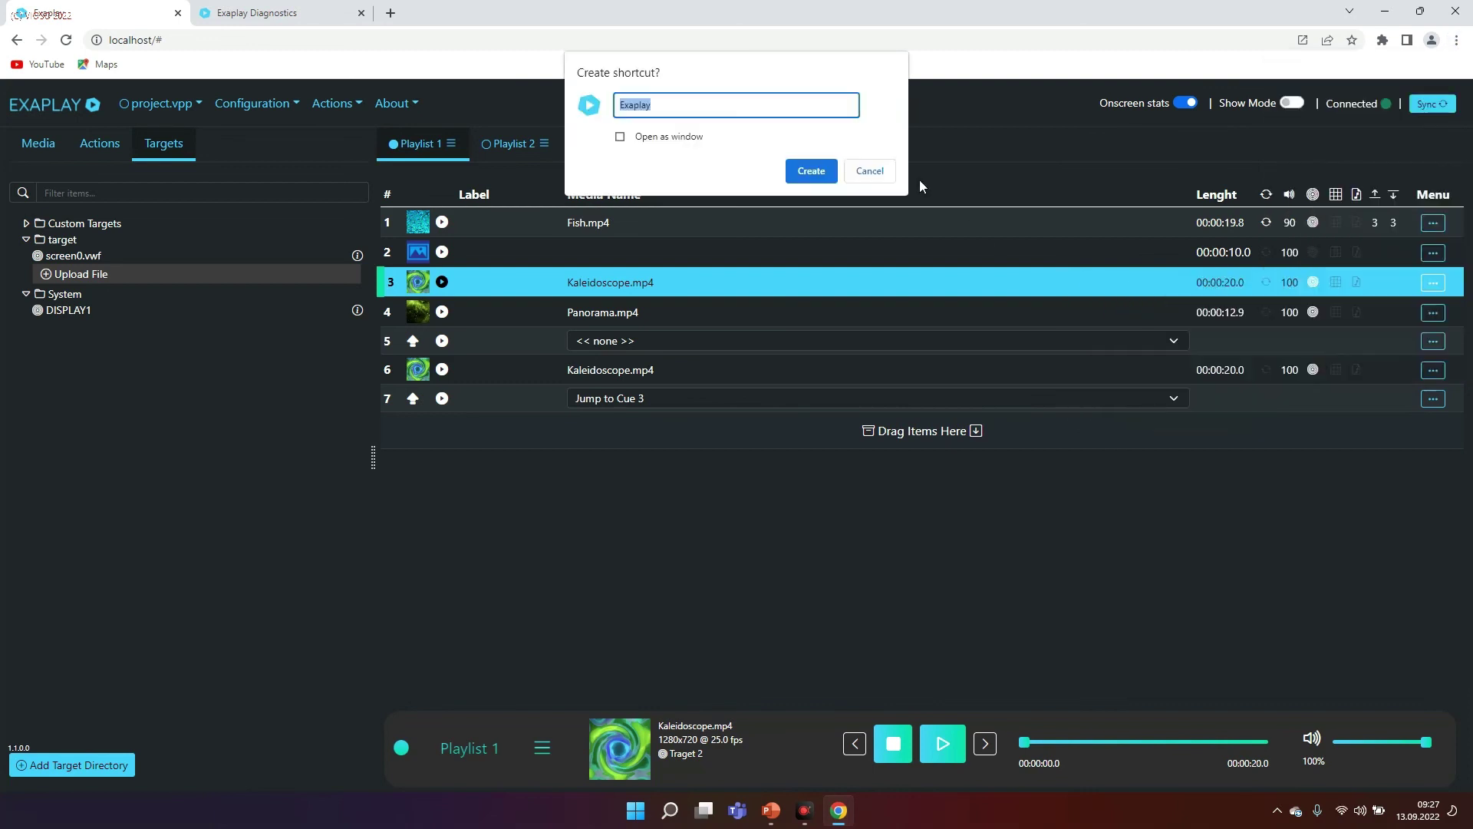
left_click(620, 137)
left_click(695, 98)
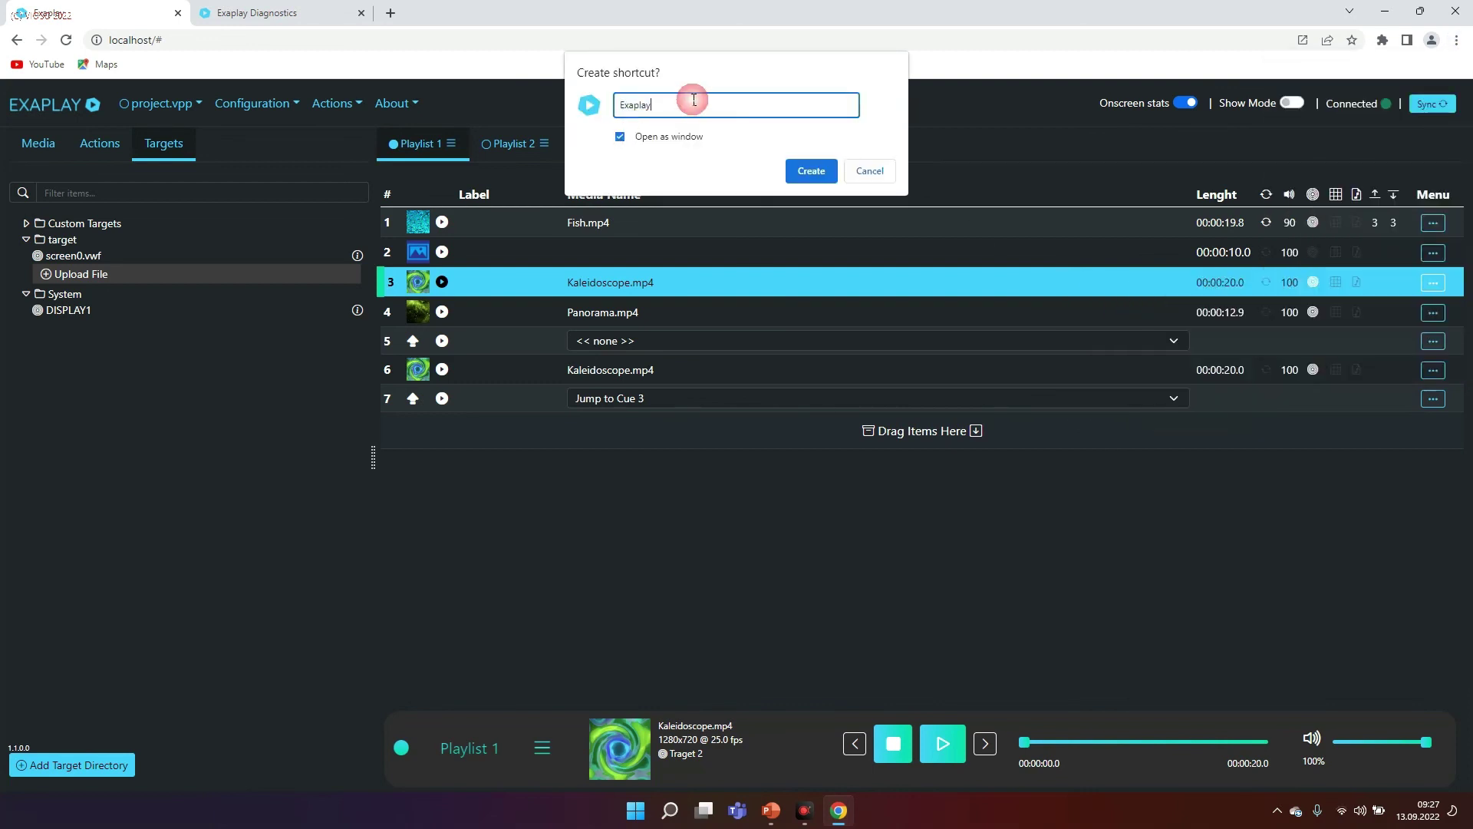
type("APP")
left_click(805, 176)
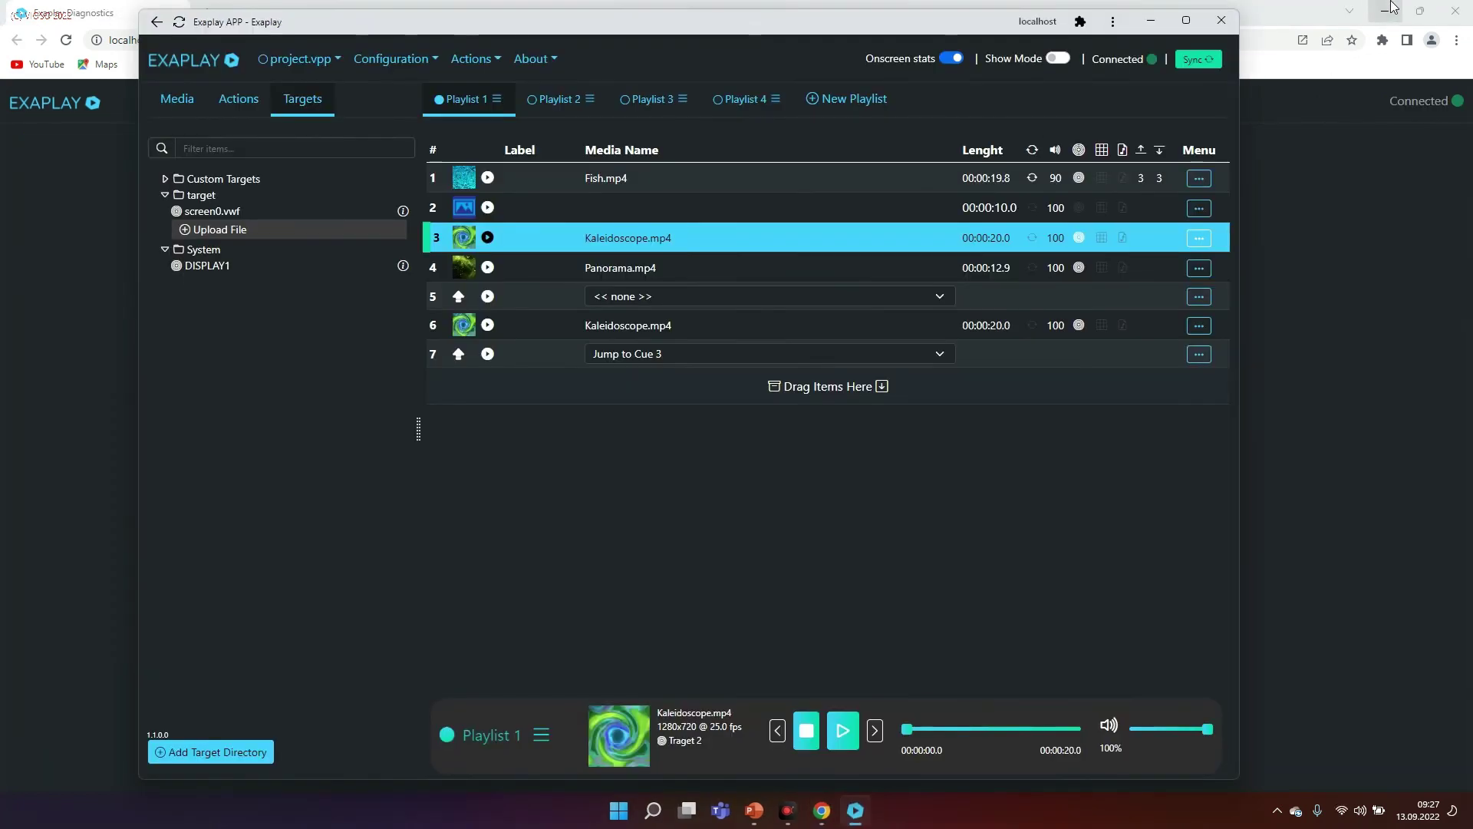
Step: Minimize the browser window and reposition the Exaplay APP window so the desktop shortcuts are exposed
left_click(1390, 10)
left_click_drag(586, 22, 614, 35)
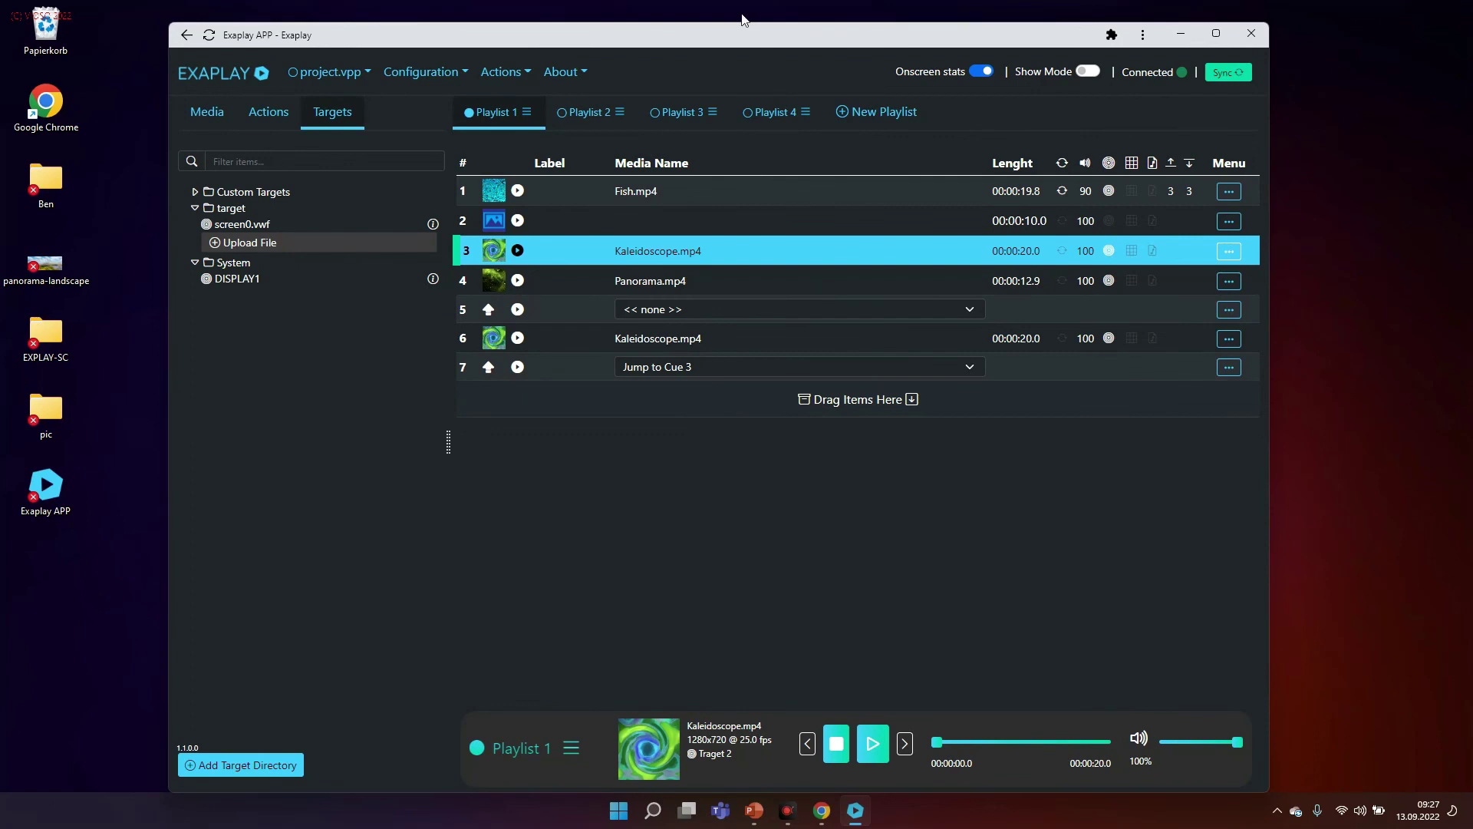
left_click_drag(720, 40, 775, 22)
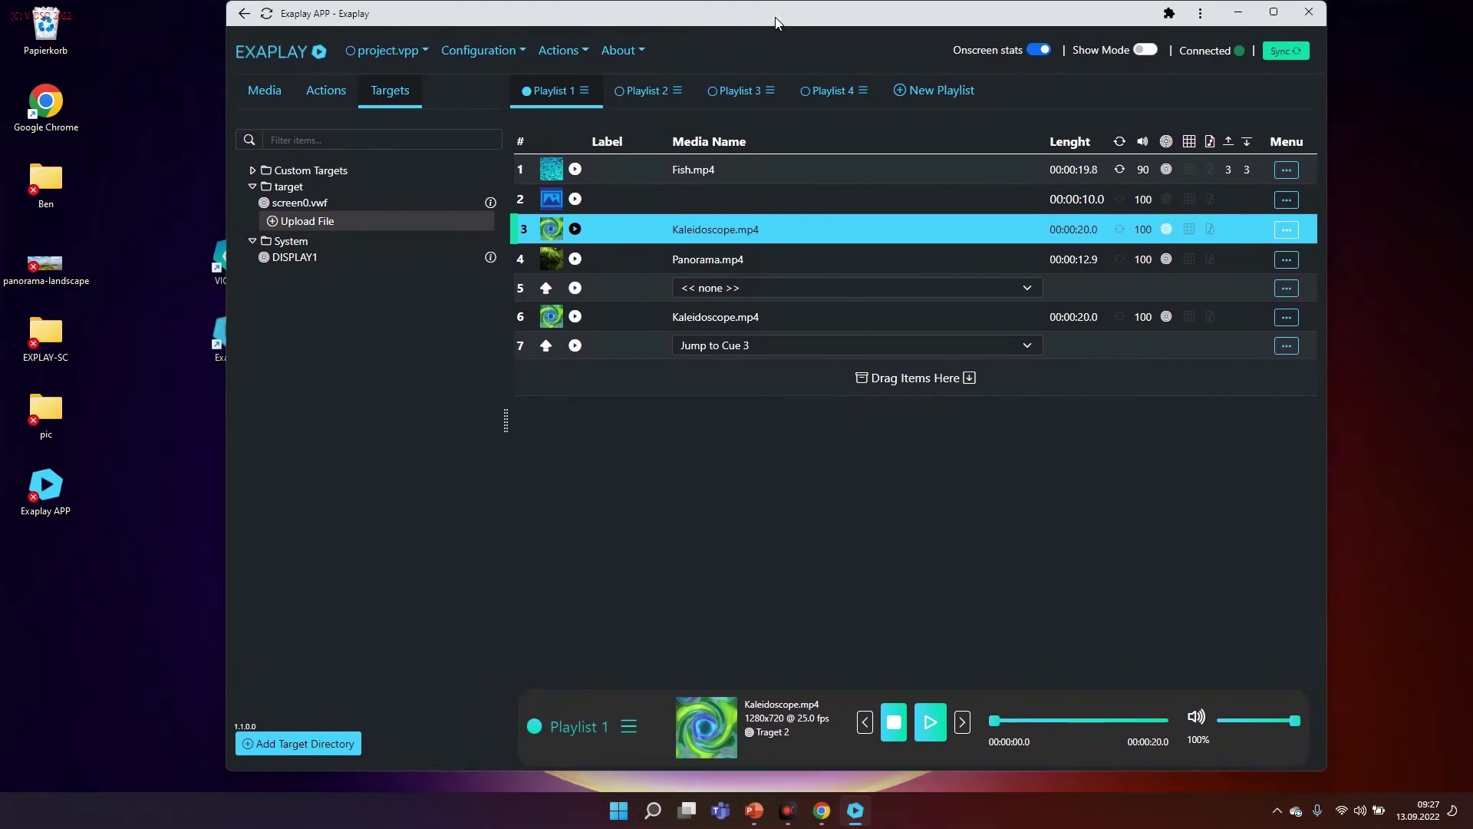
Step: Launch Simple Exaplay from the EXPLAY-SC desktop folder and play the Kaleidoscope.mp4 cue assigned to Traget 2, followed by the Fish.mp4 cue
double_click(47, 326)
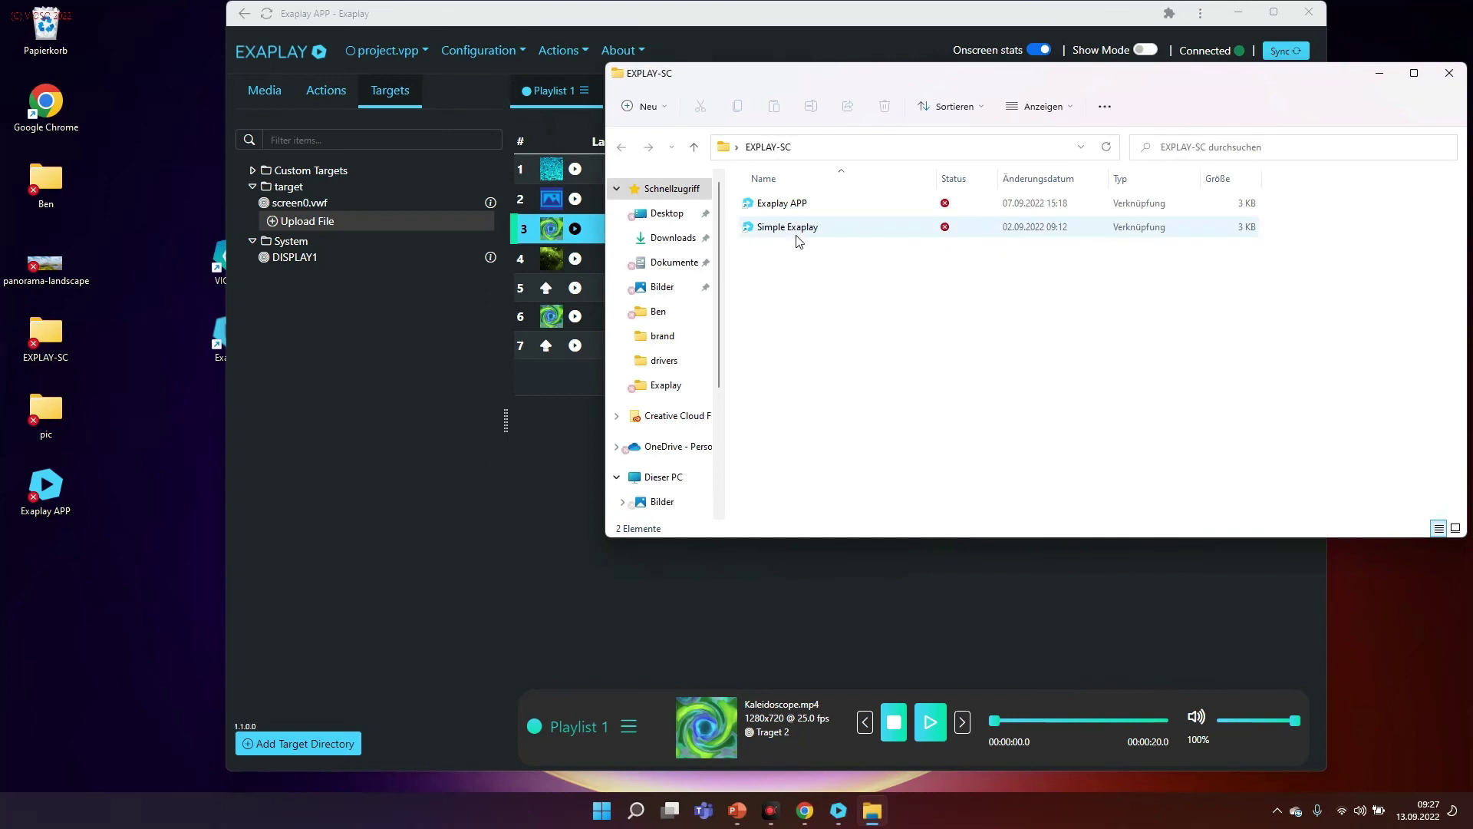
double_click(794, 228)
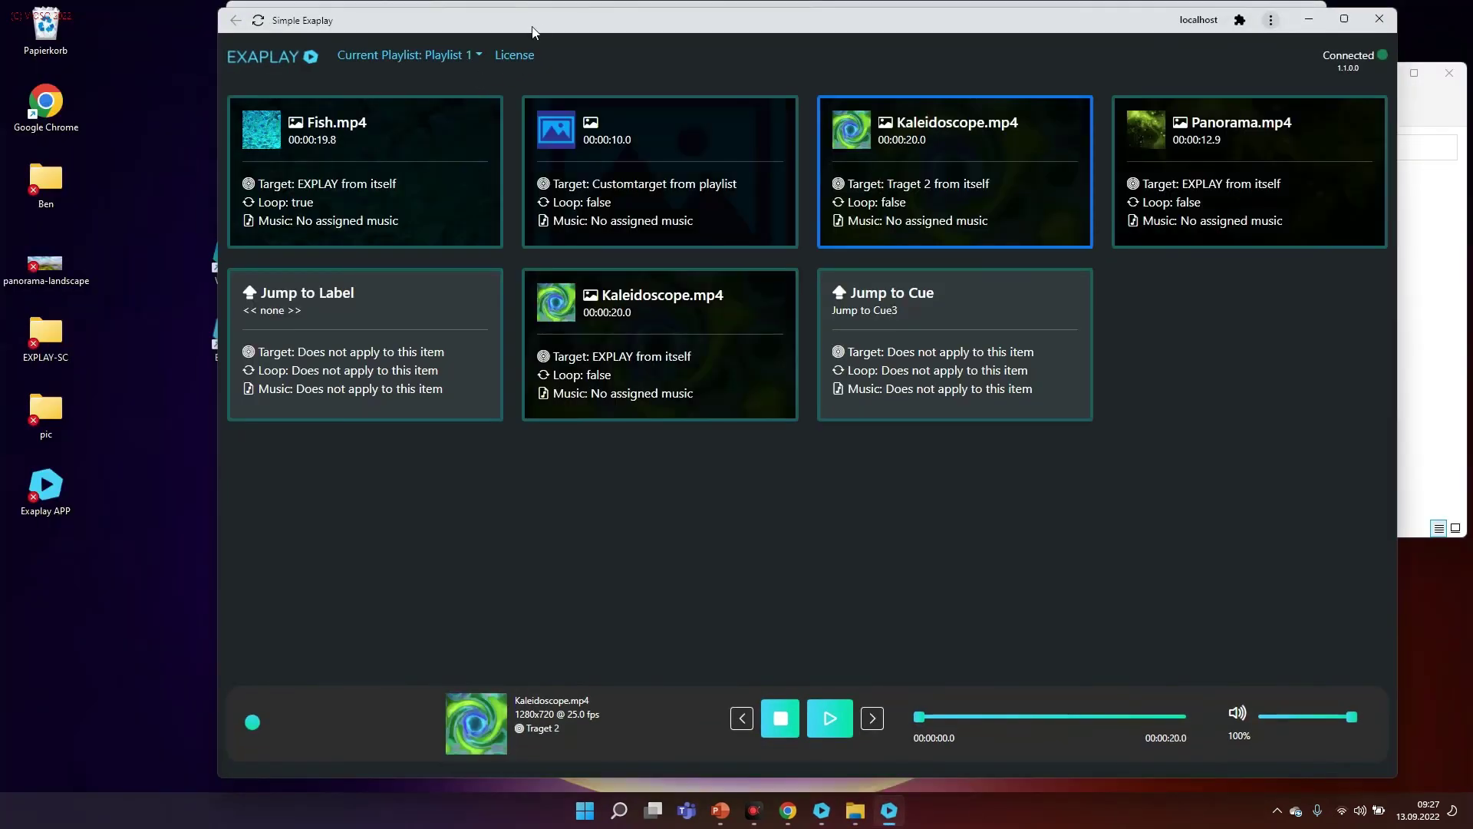
mouse_move(558, 14)
left_mouse_down()
mouse_move(654, 75)
mouse_move(557, 77)
mouse_move(549, 18)
left_mouse_up()
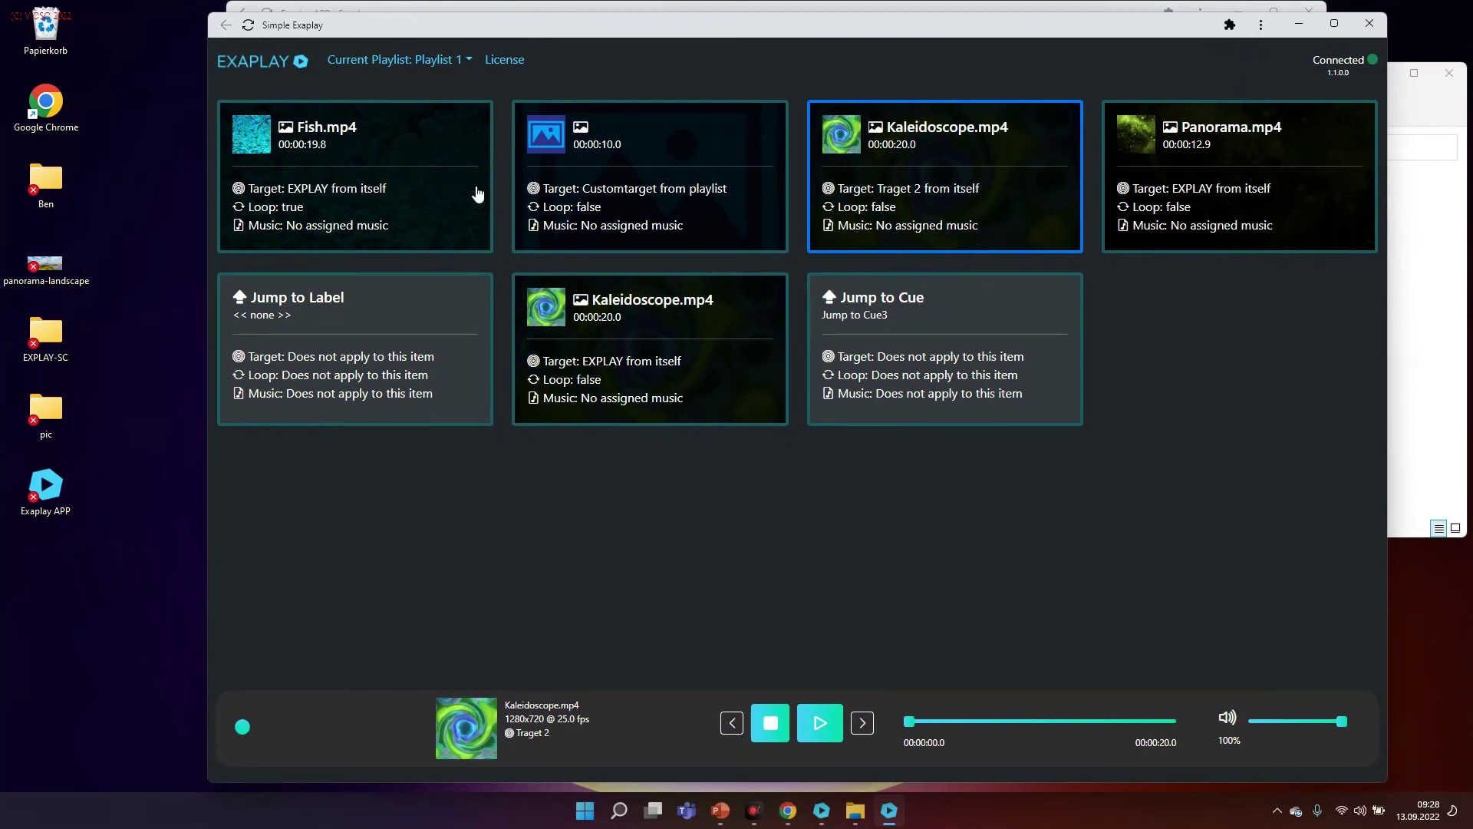
left_click(886, 156)
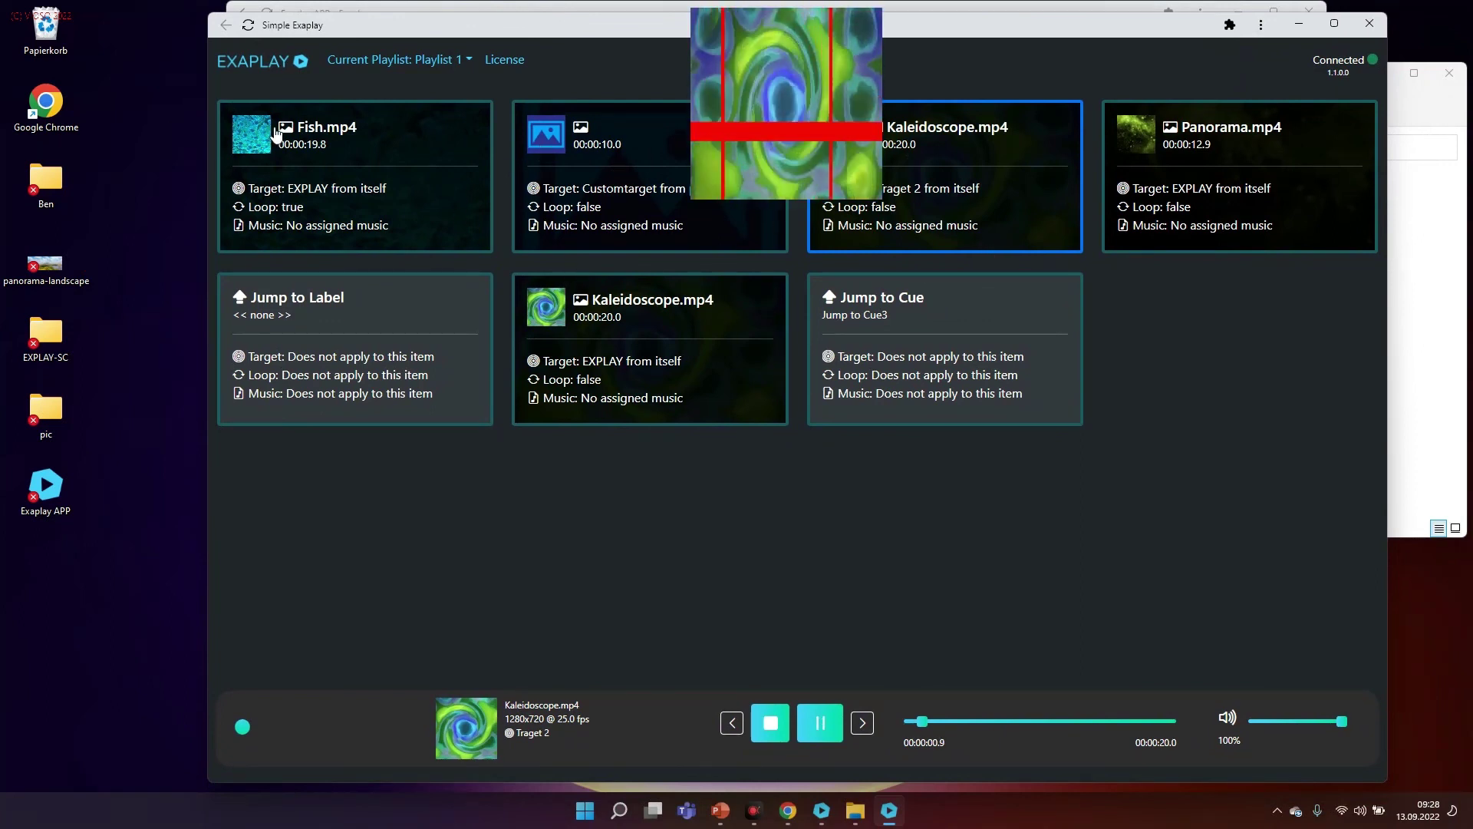
left_click(365, 201)
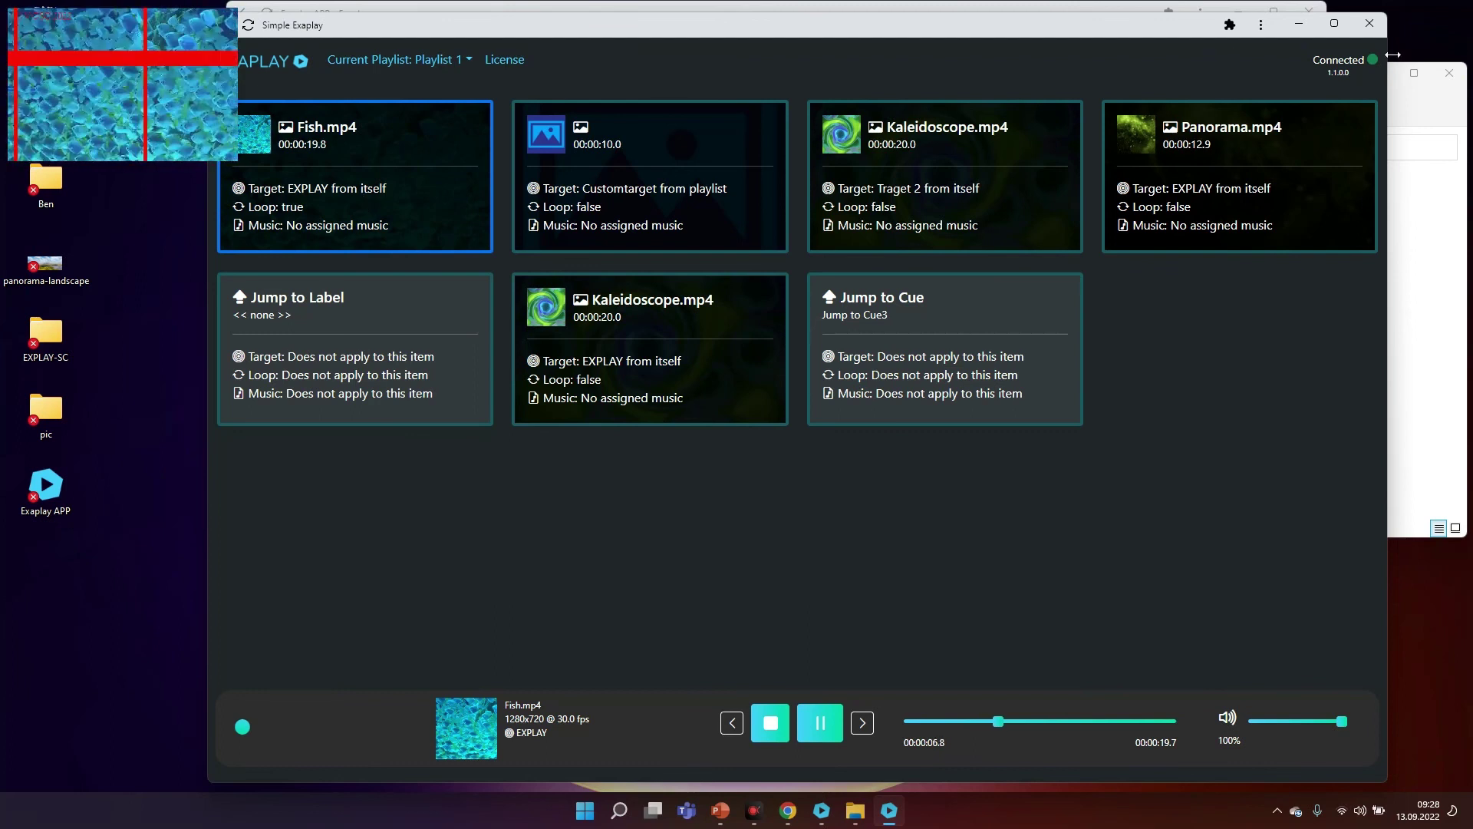
Step: Close Simple Exaplay and the EXPLAY-SC folder, and move the Exaplay APP window clear of the desktop icons
left_click(1368, 24)
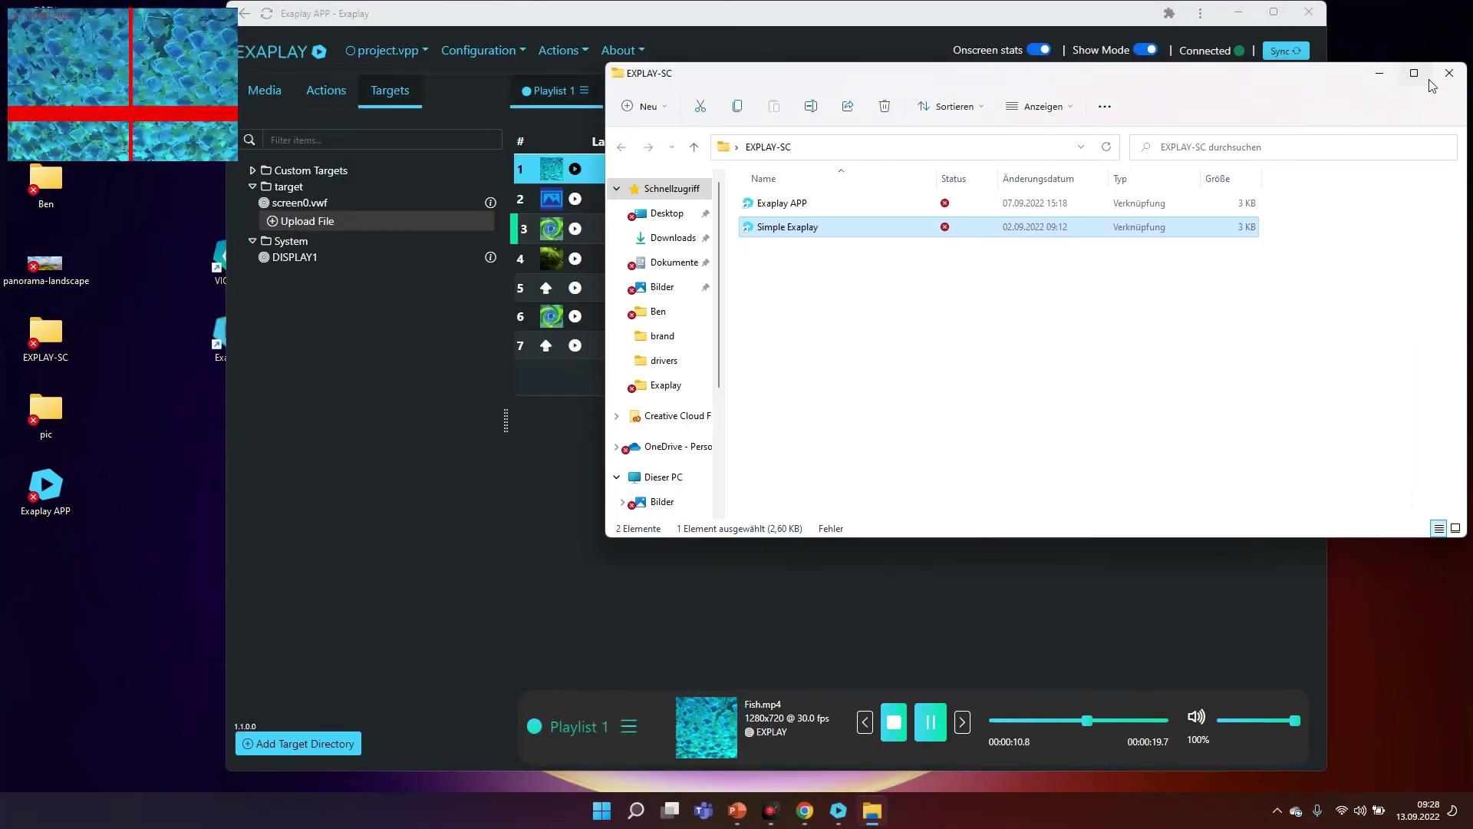
left_click(1448, 72)
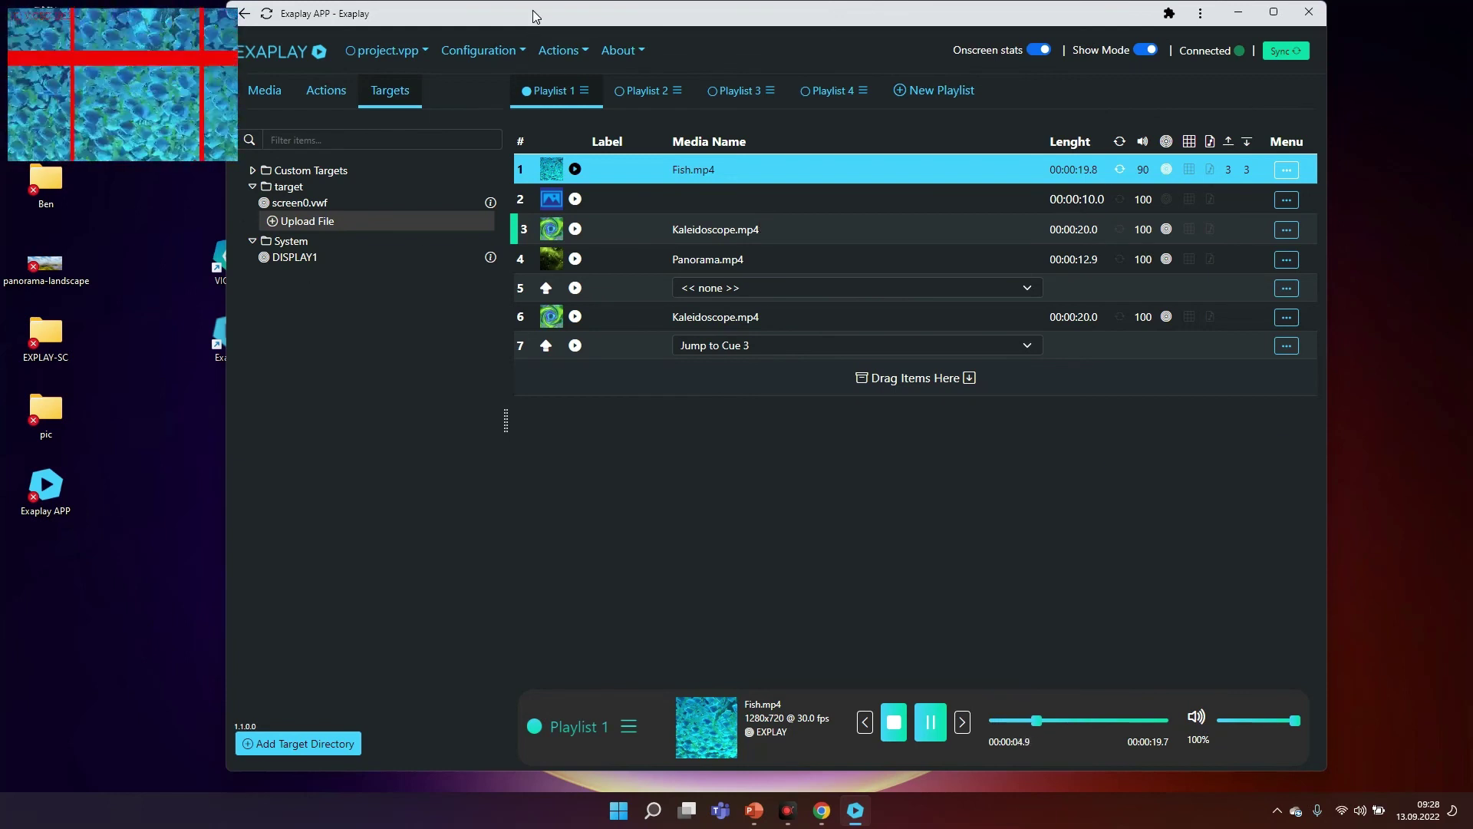
left_click_drag(534, 10, 604, 12)
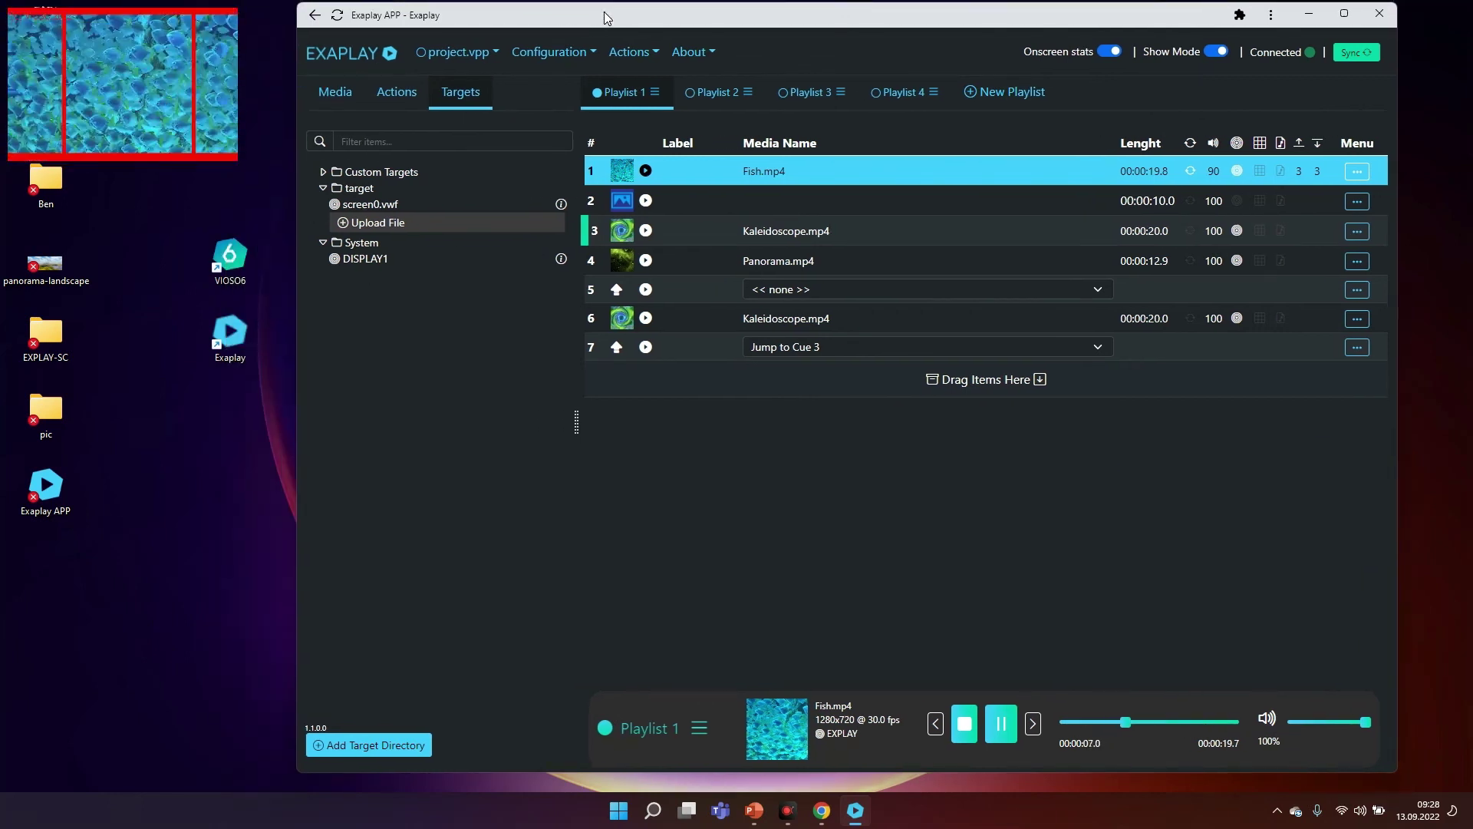